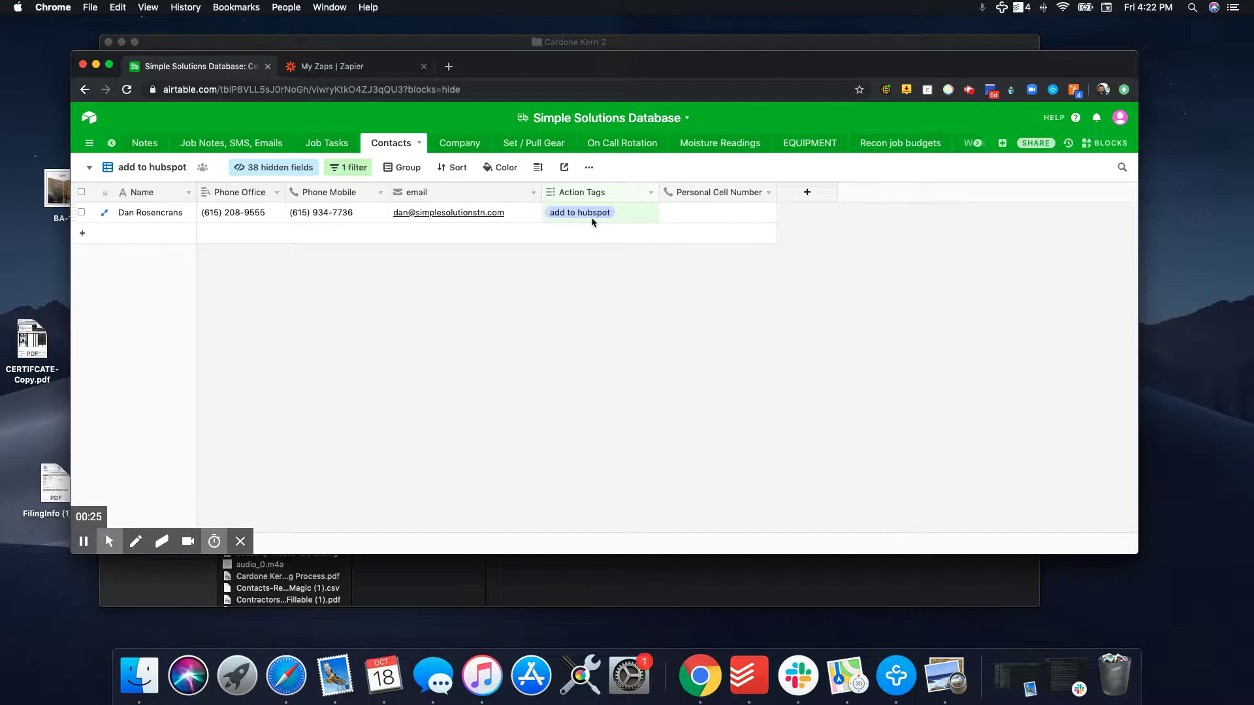
Review the filter conditions of the "add to hubspot" view in the Contacts table.
{"action": "left_click", "coordinate": [352, 169]}
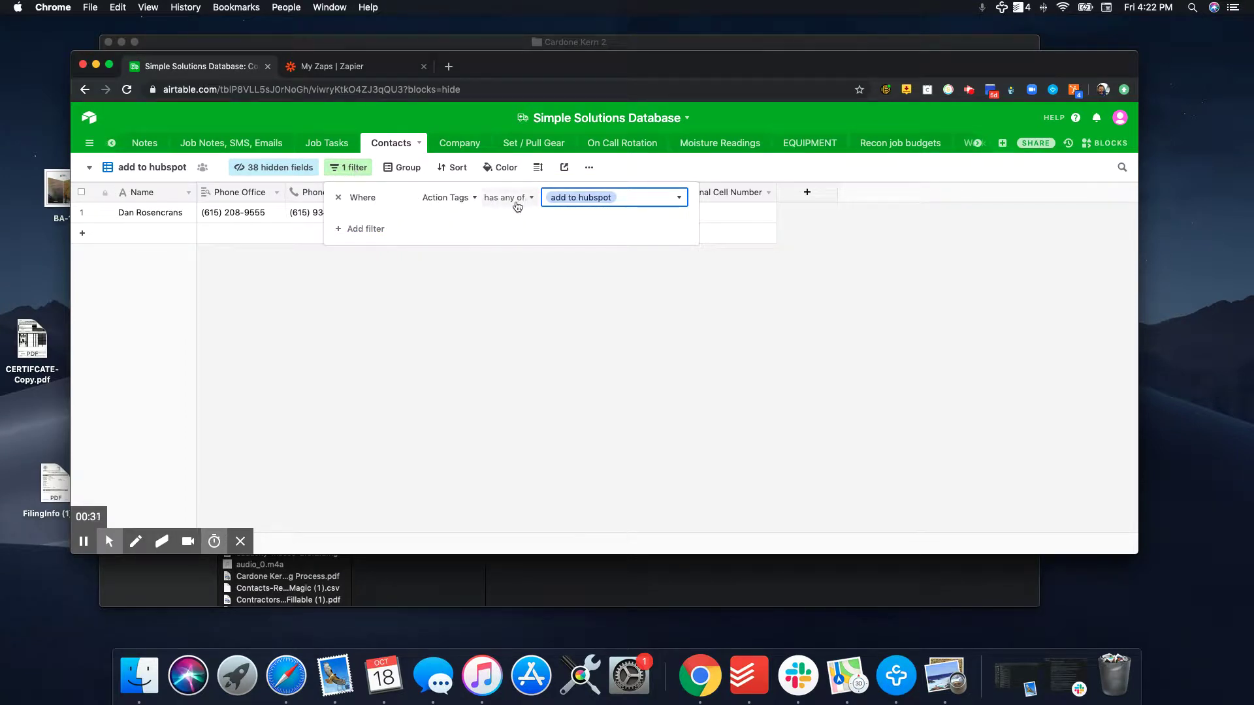
{"action": "left_click", "coordinate": [578, 324]}
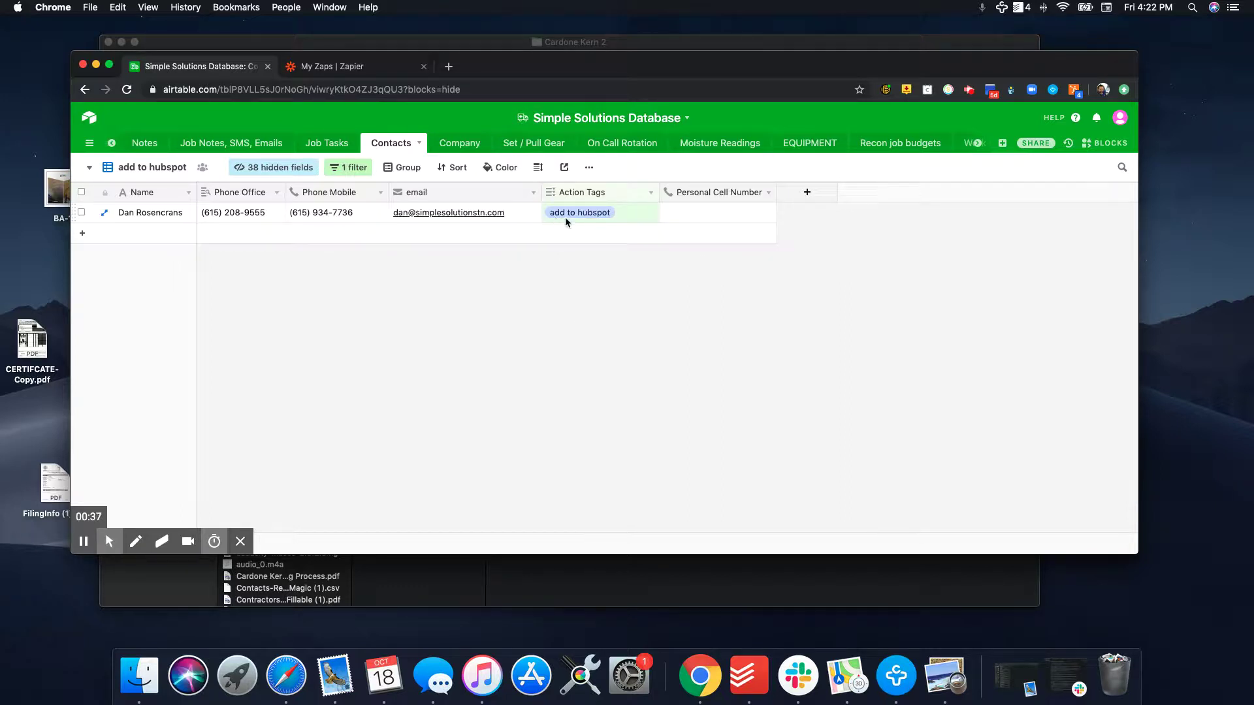
Switch to Zapier, create a new zap and name it "Add contacts from Airtable to Hubspot".
{"action": "left_click", "coordinate": [346, 67]}
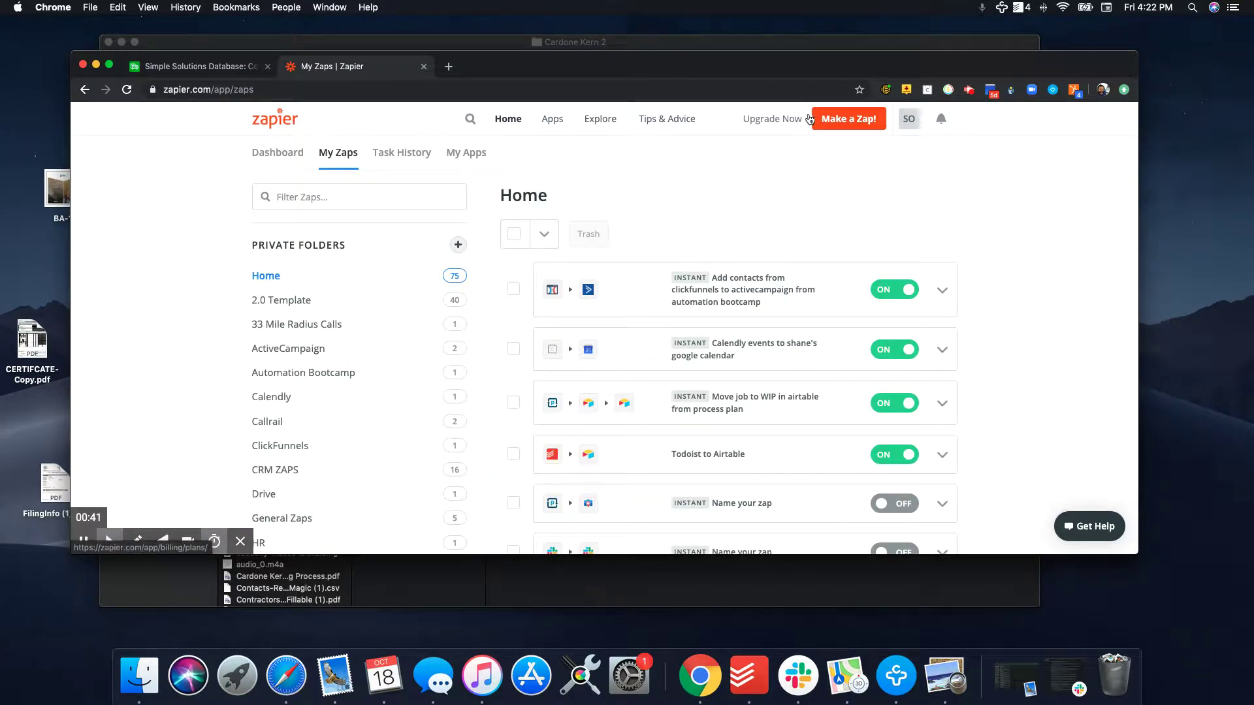
{"action": "left_click", "coordinate": [851, 122]}
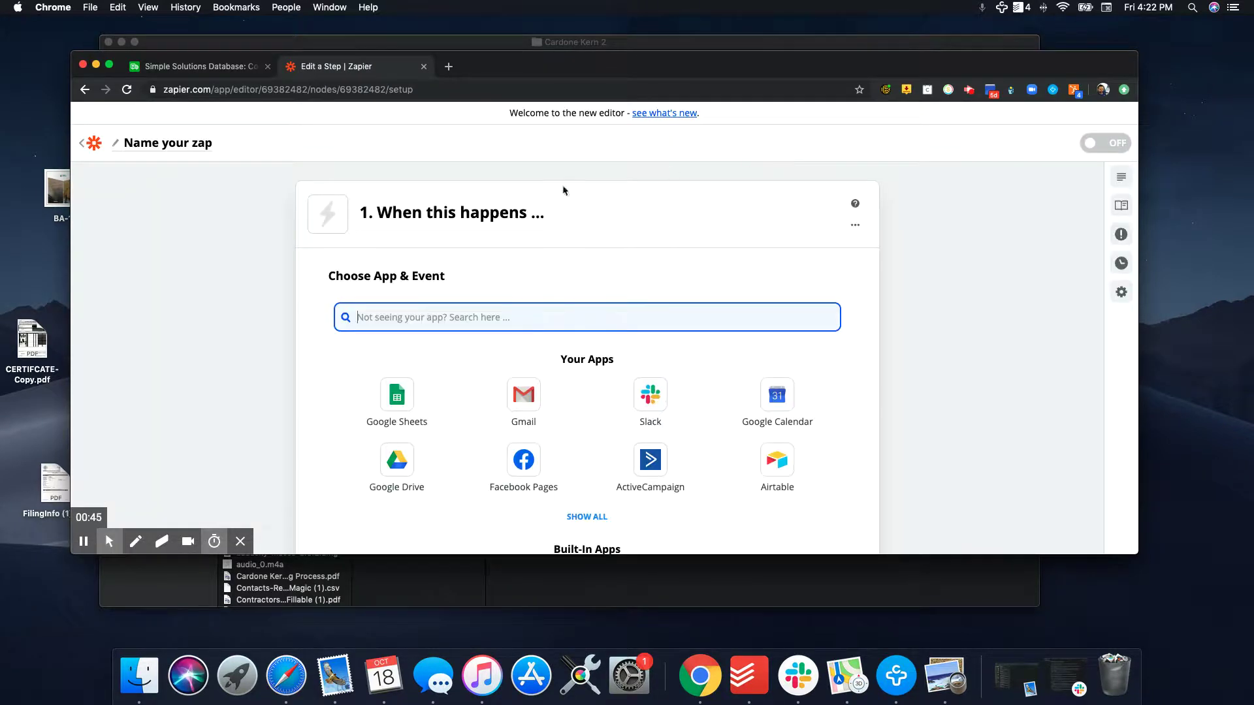
{"action": "left_click", "coordinate": [189, 147]}
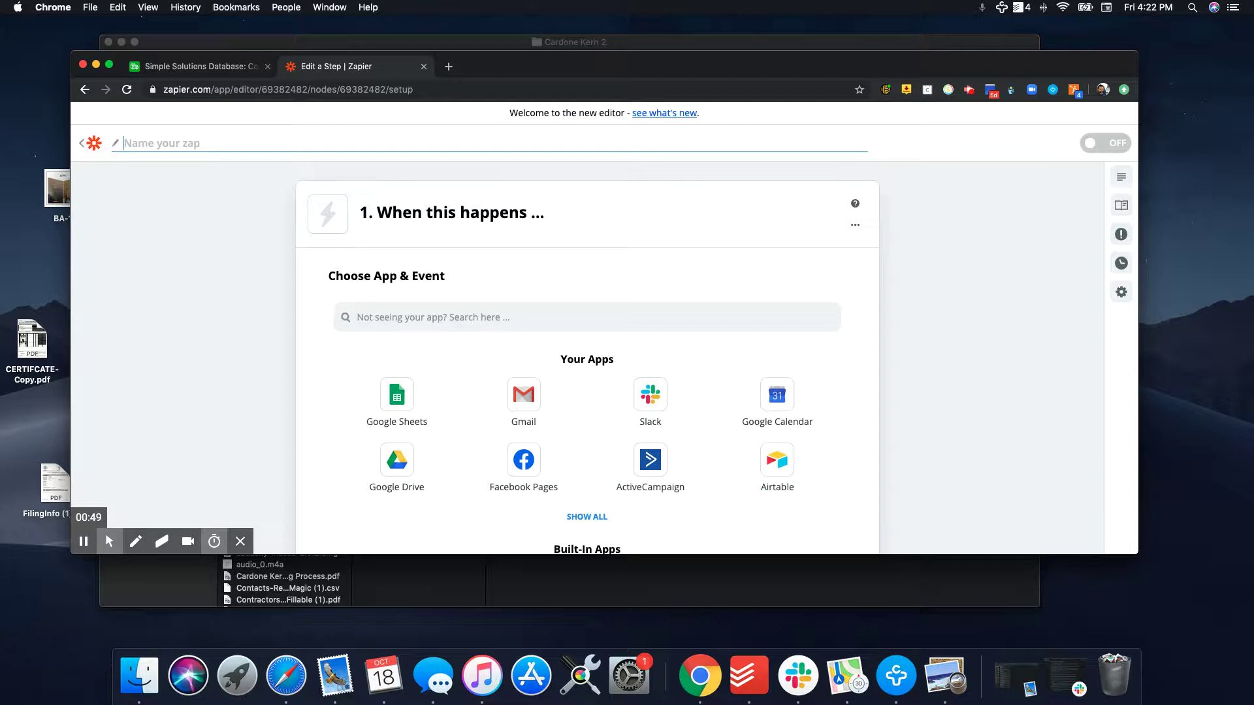
{"action": "type", "text": "Add contacts from Airtable to Hubspot"}
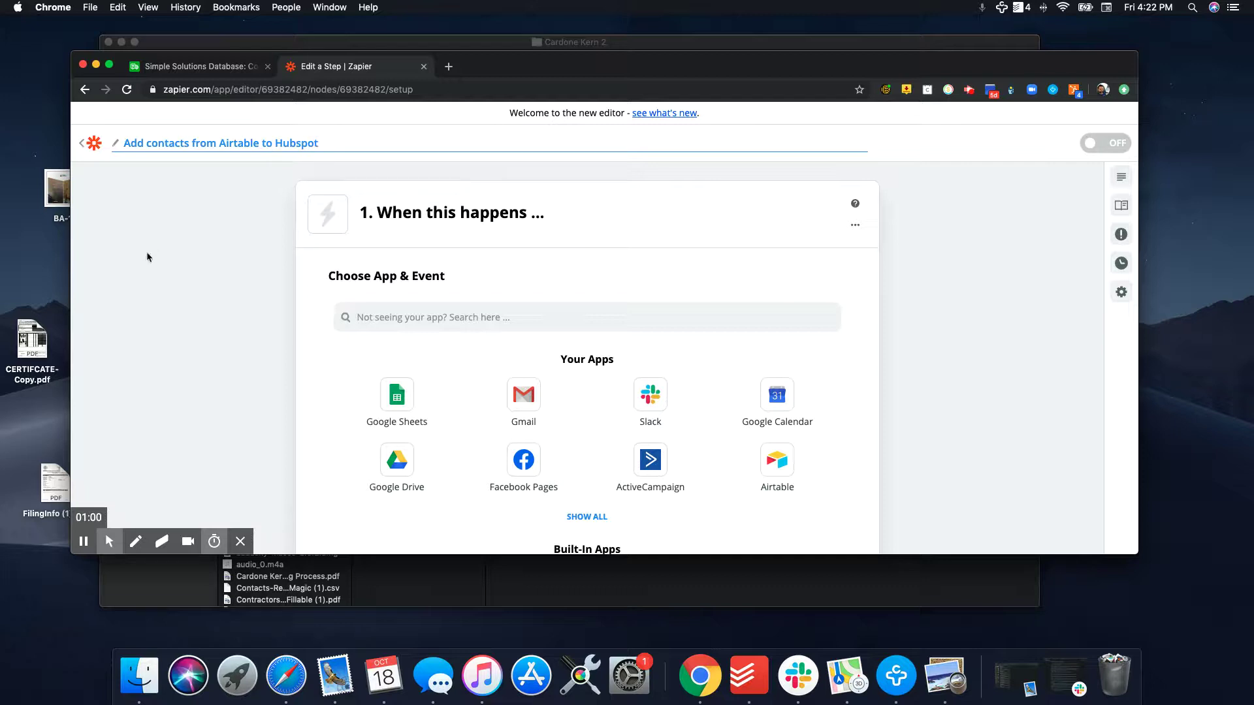
{"action": "left_click", "coordinate": [431, 210]}
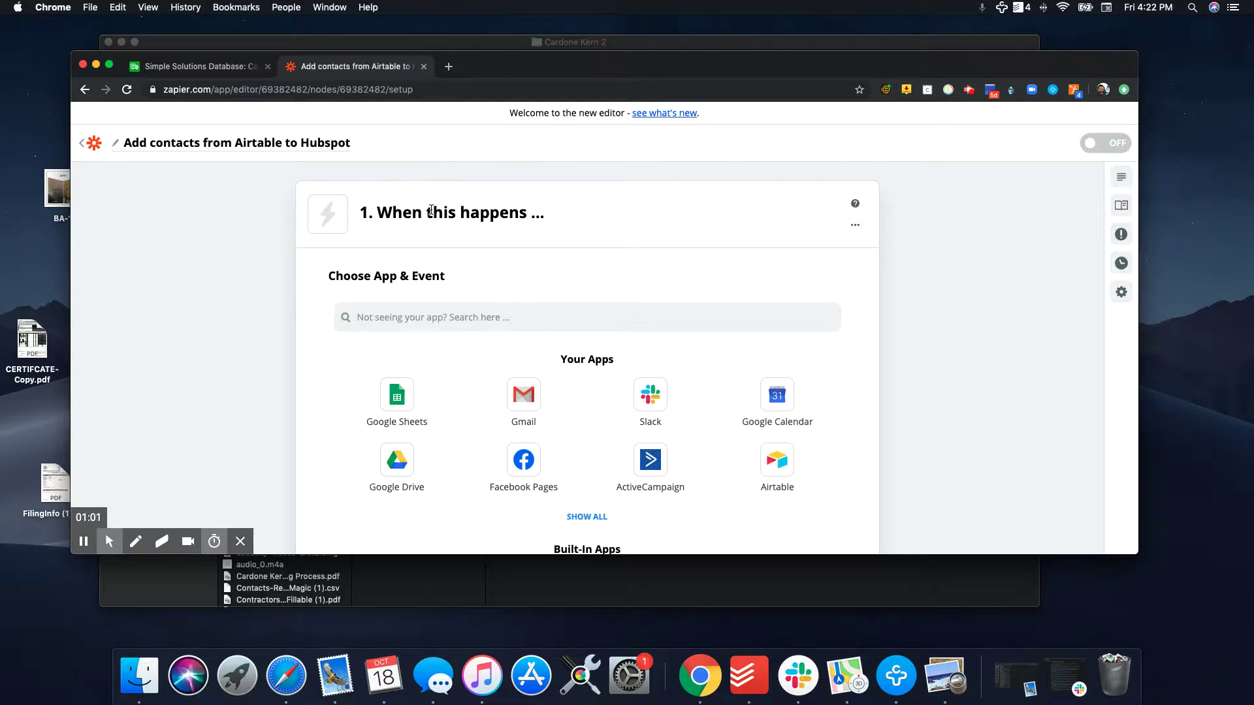
Set the zap's trigger to Airtable with the New Record in View event and continue to account selection.
{"action": "left_click", "coordinate": [438, 319]}
{"action": "type", "text": "airt"}
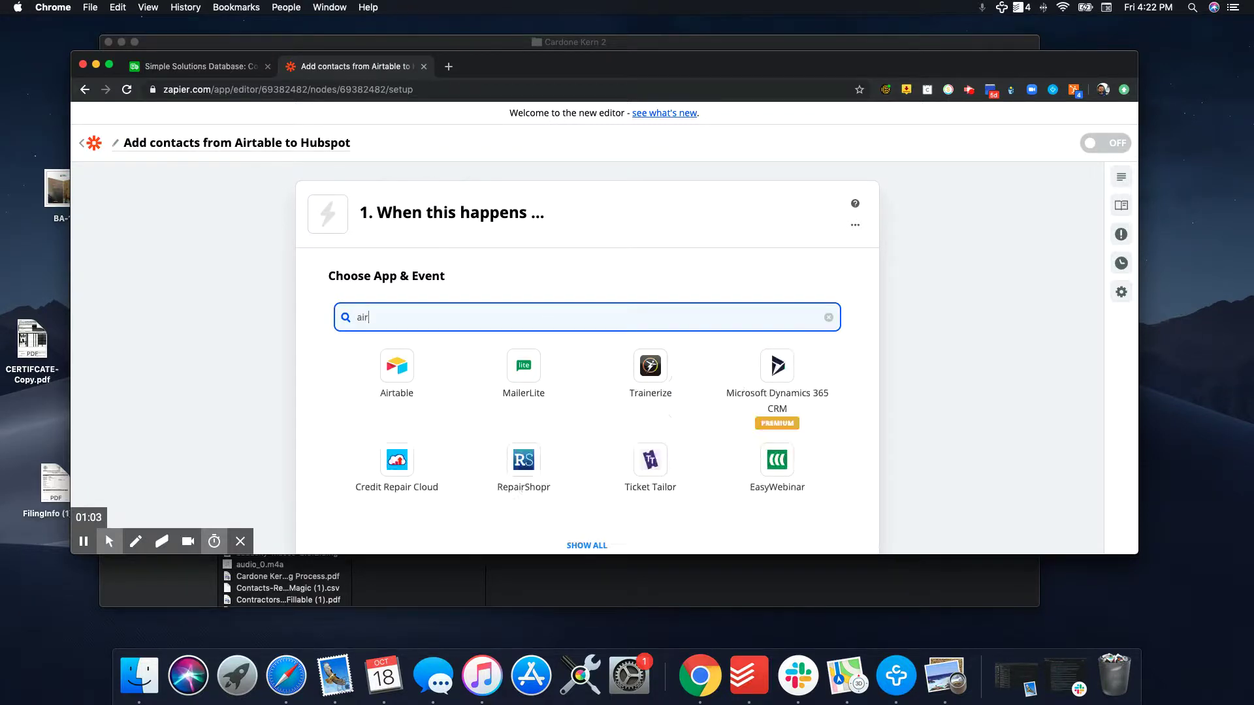
{"action": "left_click", "coordinate": [397, 369]}
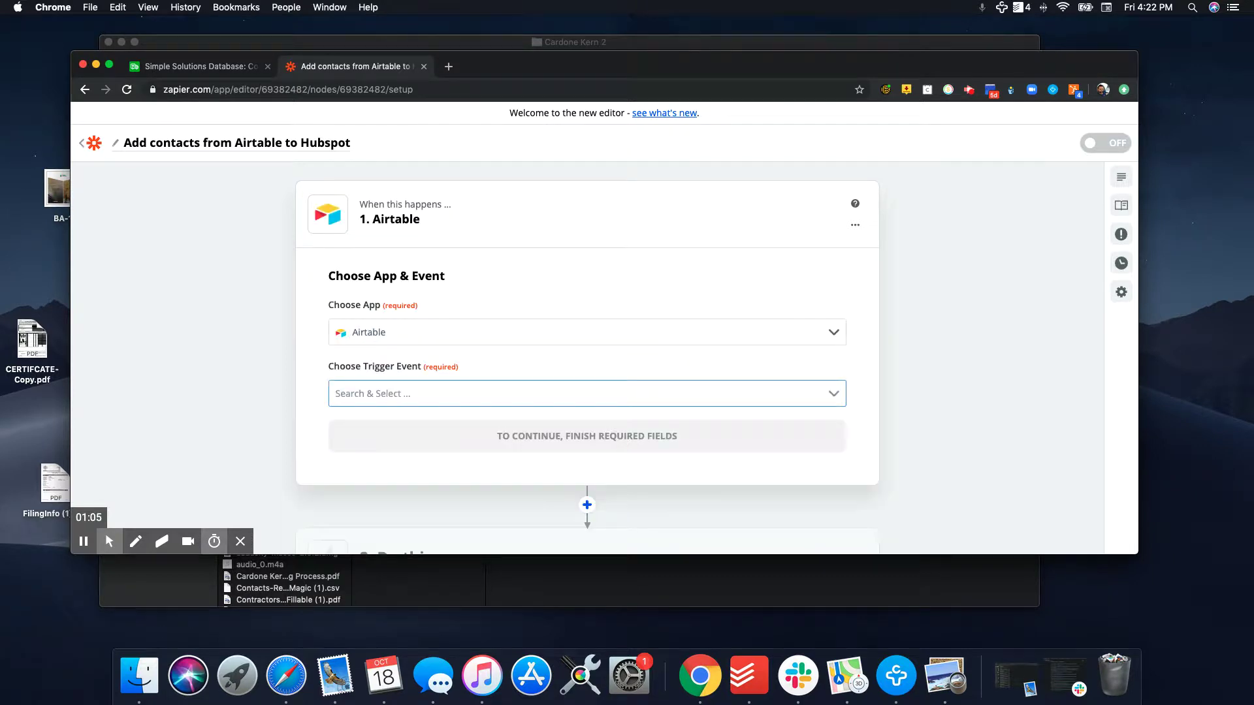
{"action": "left_click", "coordinate": [414, 394]}
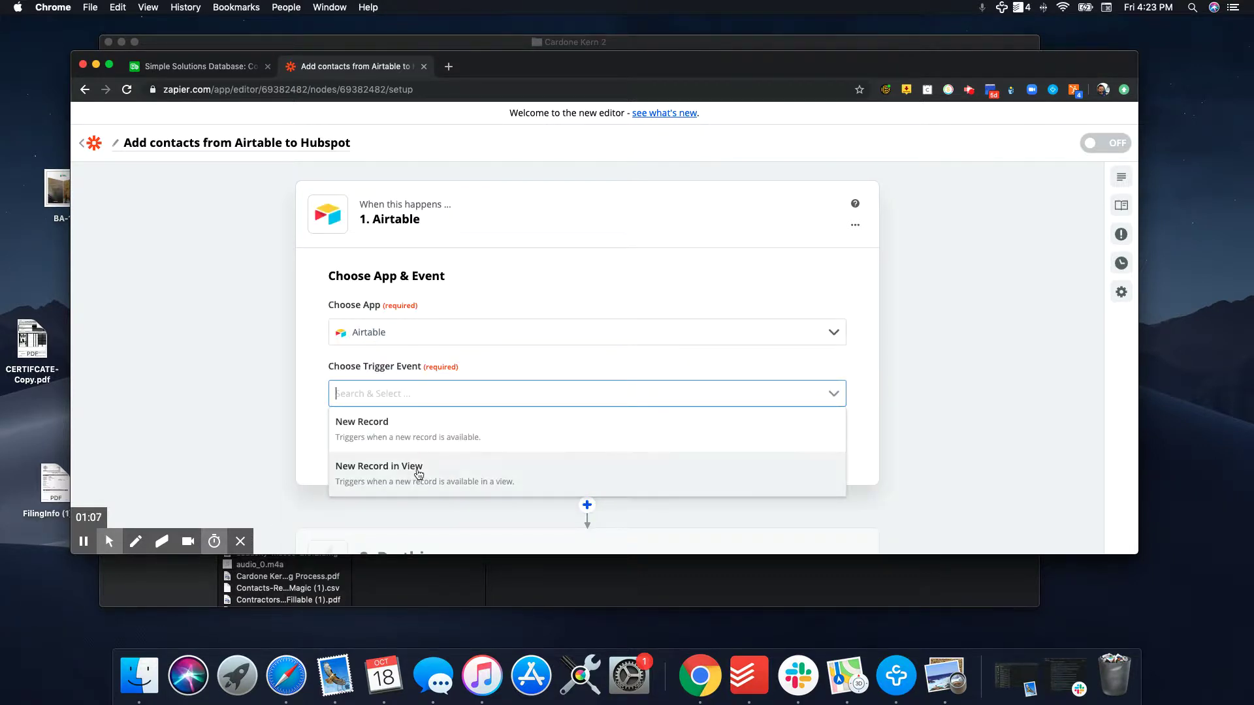
{"action": "left_click", "coordinate": [417, 472]}
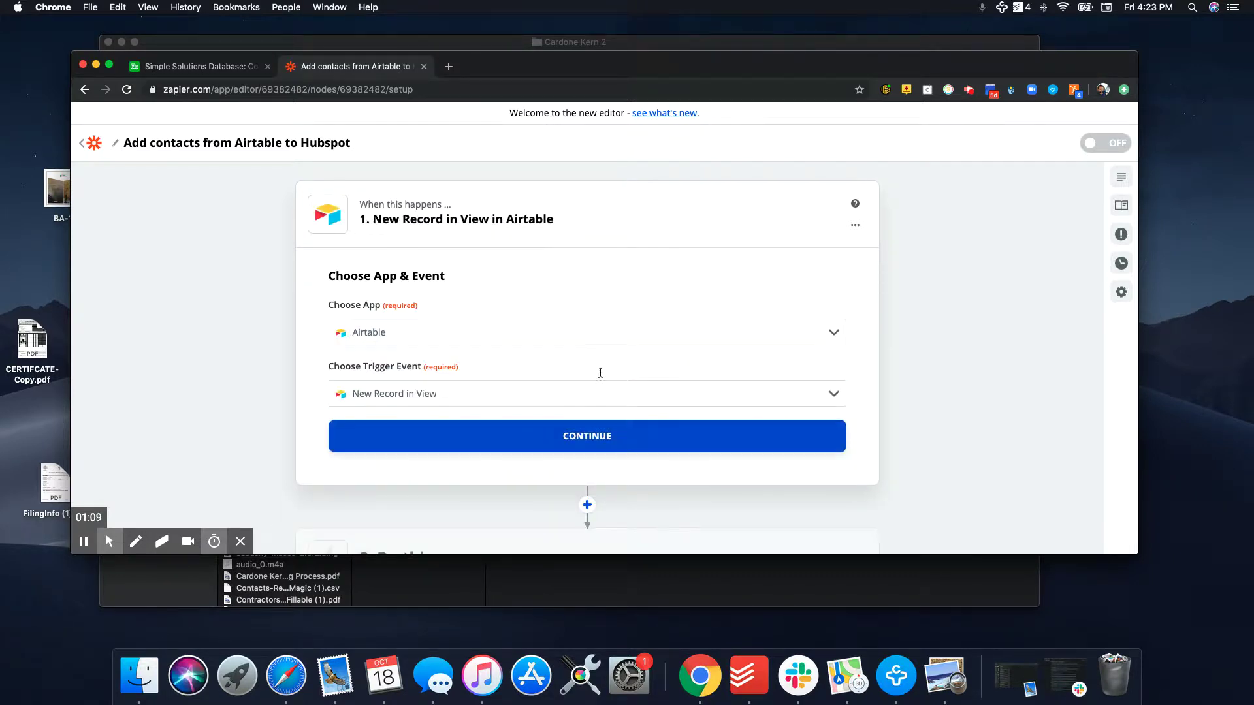
{"action": "scroll", "coordinate": [599, 370], "scroll_direction": "down", "scroll_amount": 2}
{"action": "left_click", "coordinate": [608, 331]}
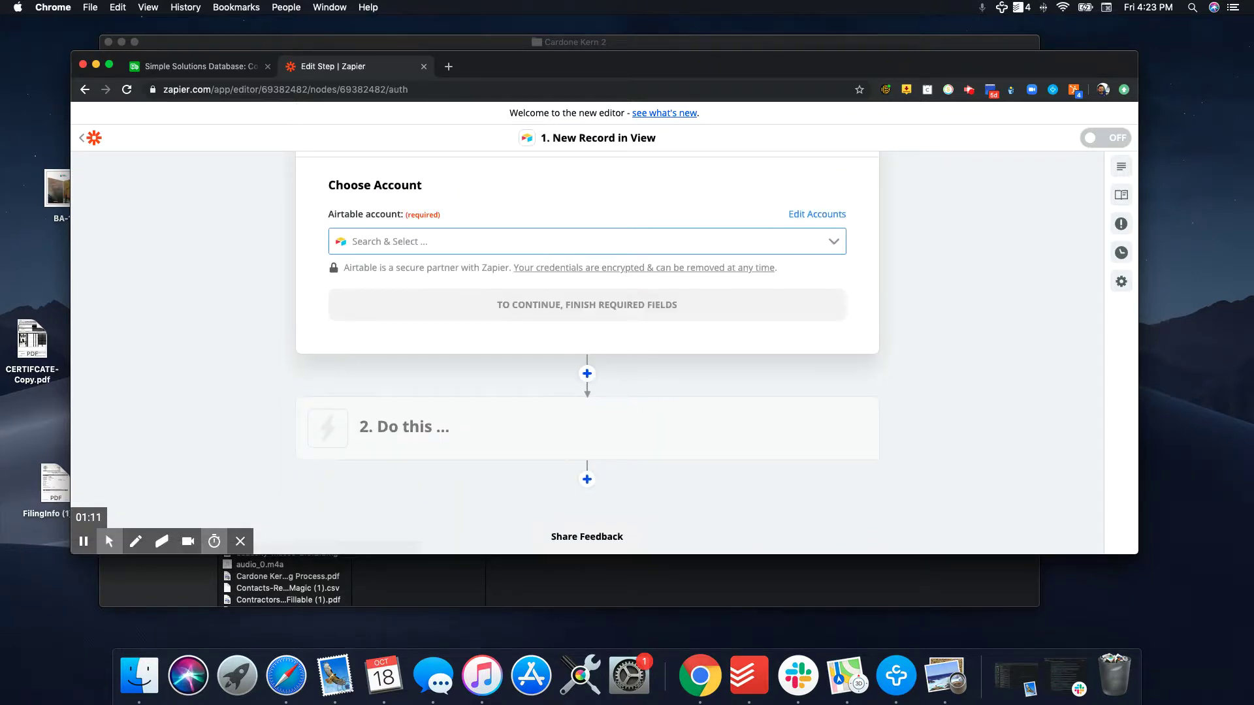
Choose the account named "Airtable" for the trigger and proceed to the record settings.
{"action": "left_click", "coordinate": [416, 243]}
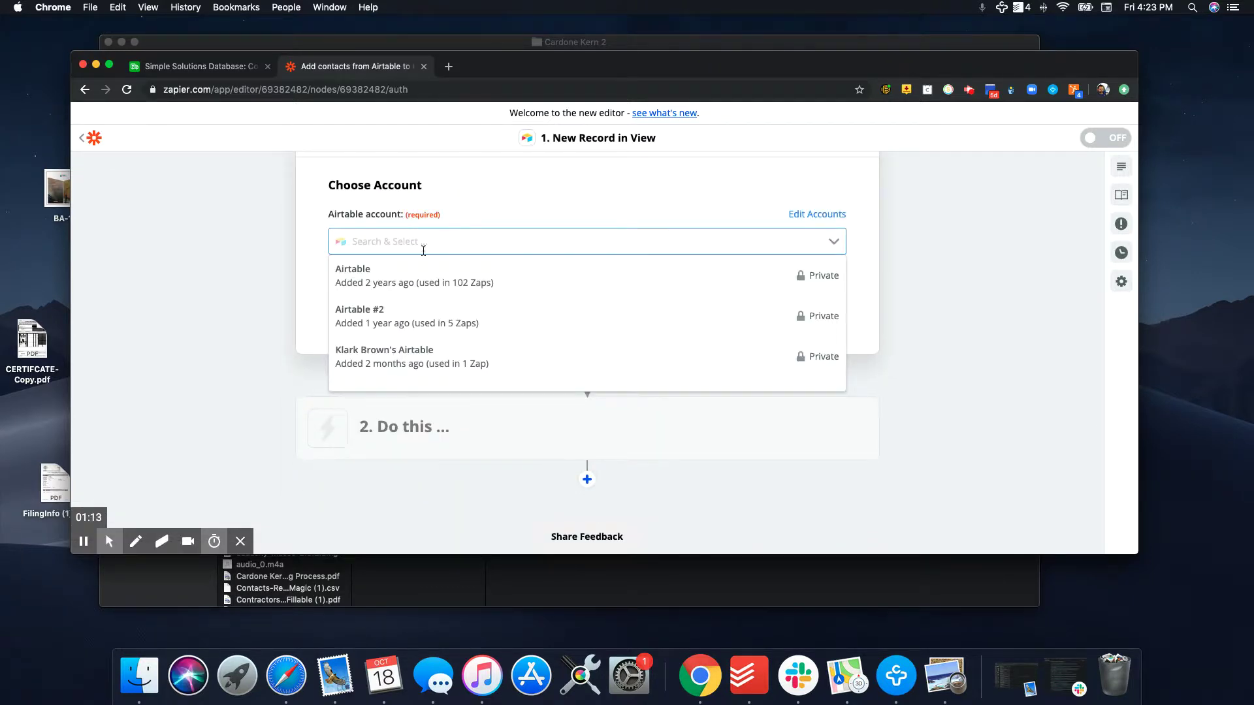
{"action": "left_click", "coordinate": [484, 286]}
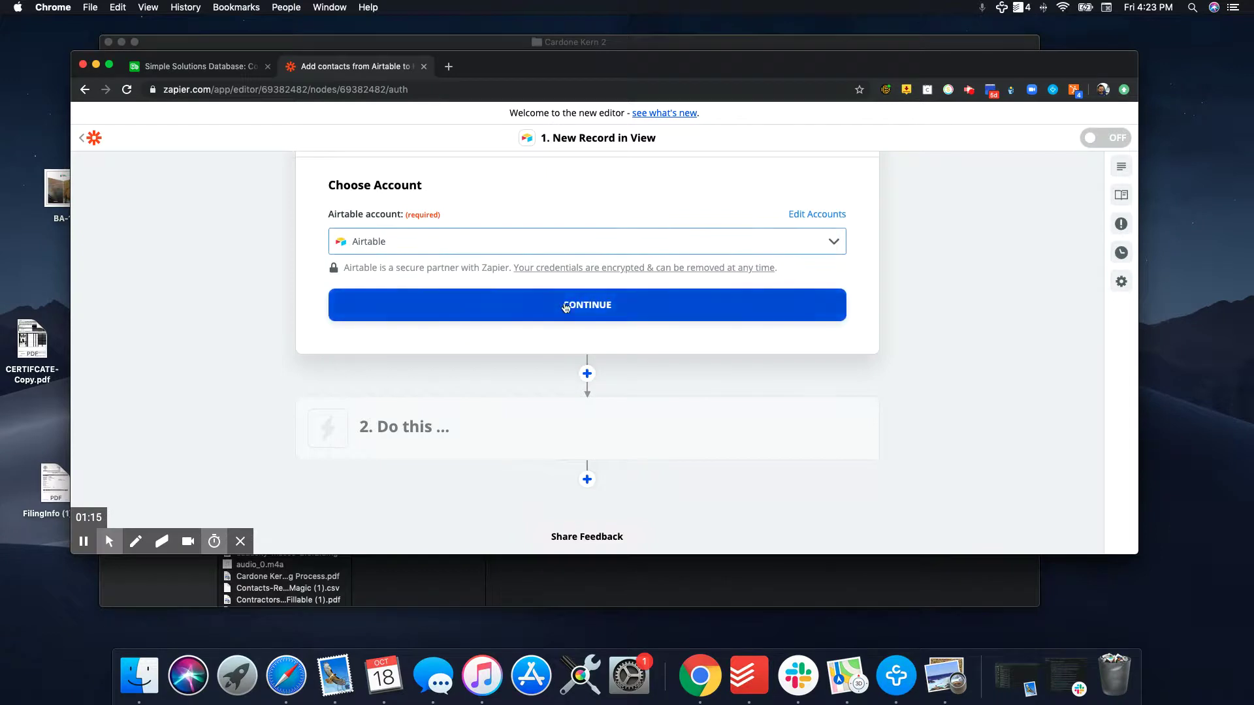
{"action": "left_click", "coordinate": [566, 306]}
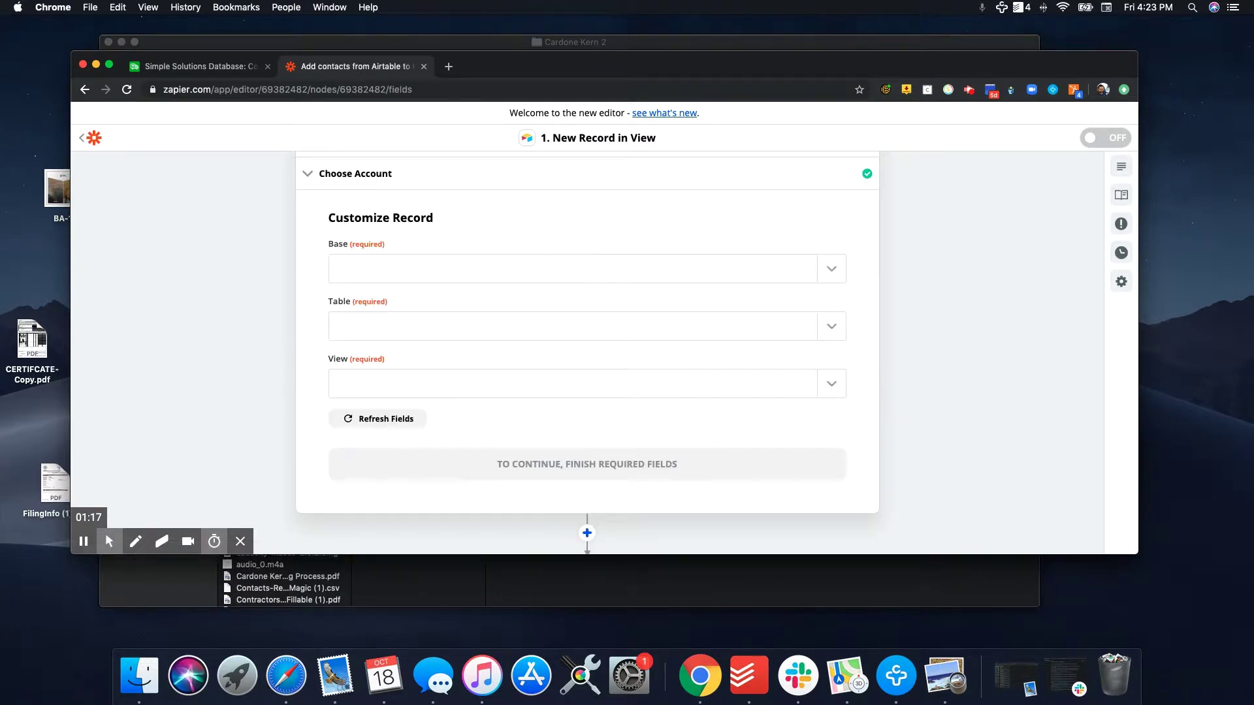
{"action": "type", "text": "f"}
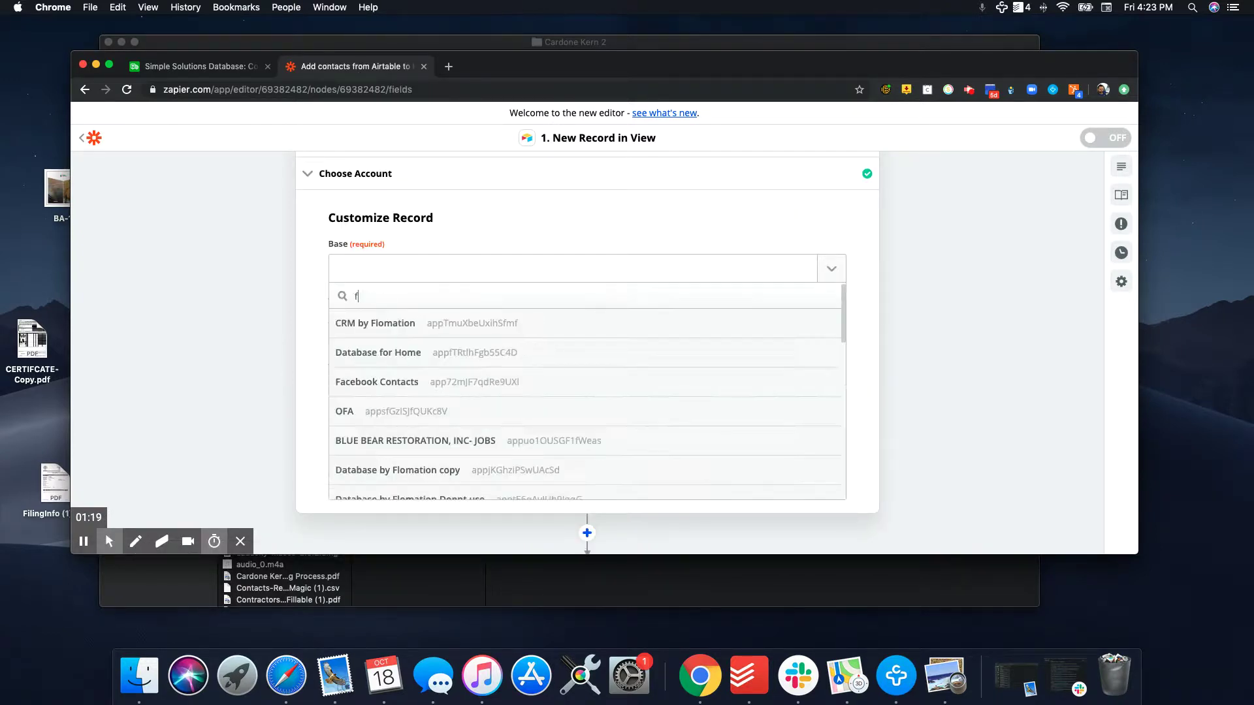
{"action": "key", "text": "BackSpace"}
{"action": "type", "text": "contacts"}
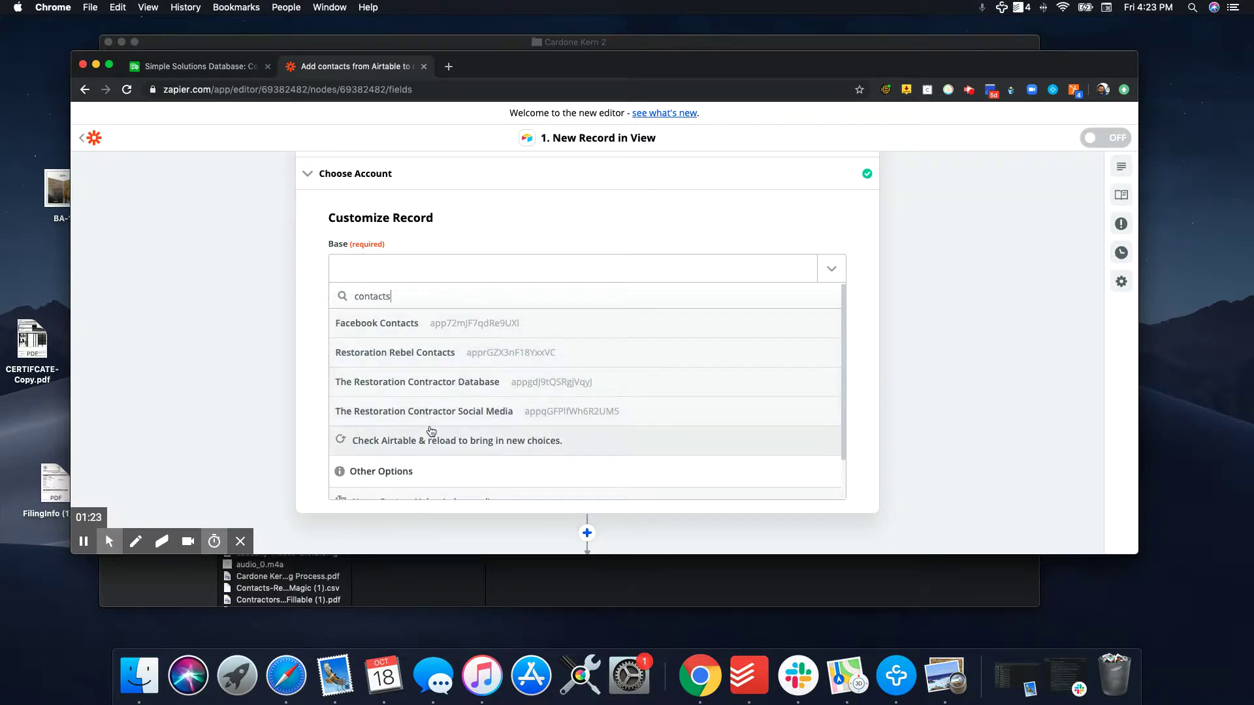
{"action": "key", "text": "BackSpace"}
{"action": "key", "text": "BackSpace"}
{"action": "key", "text": "BackSpace"}
{"action": "key", "text": "BackSpace"}
{"action": "key", "text": "BackSpace"}
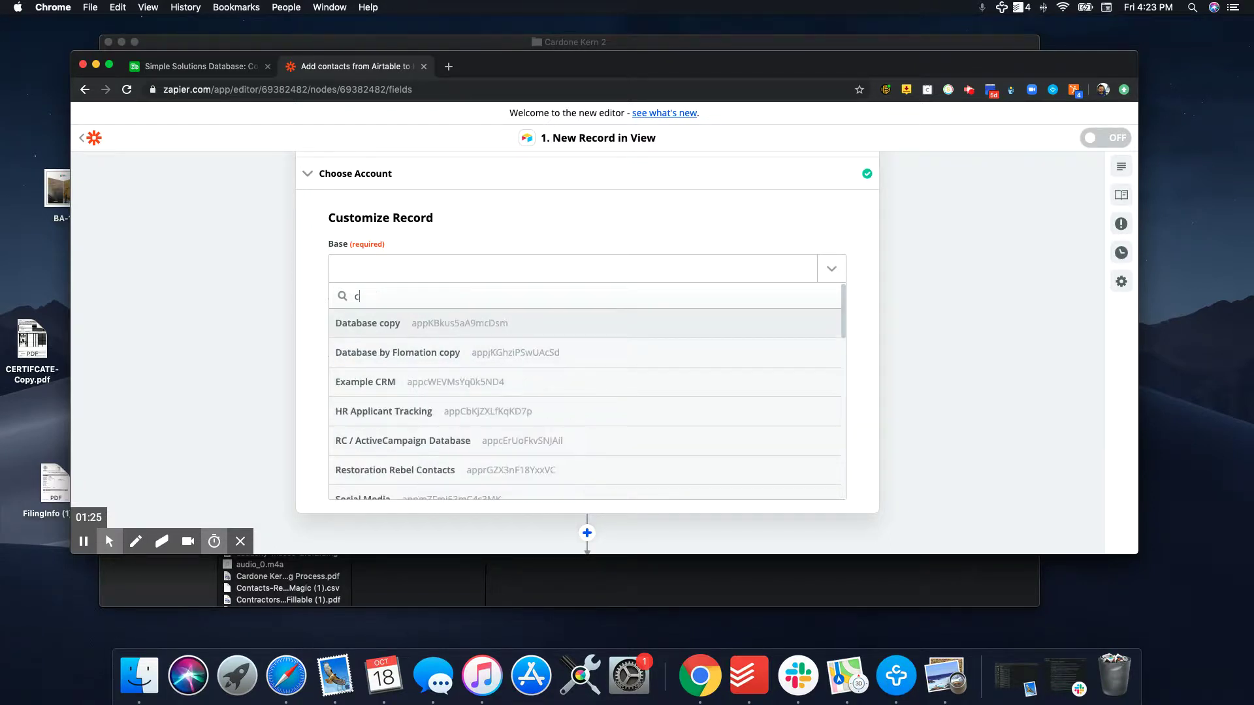
Set the trigger's base to Simple Solutions Database and its table to Contacts.
{"action": "type", "text": "simple"}
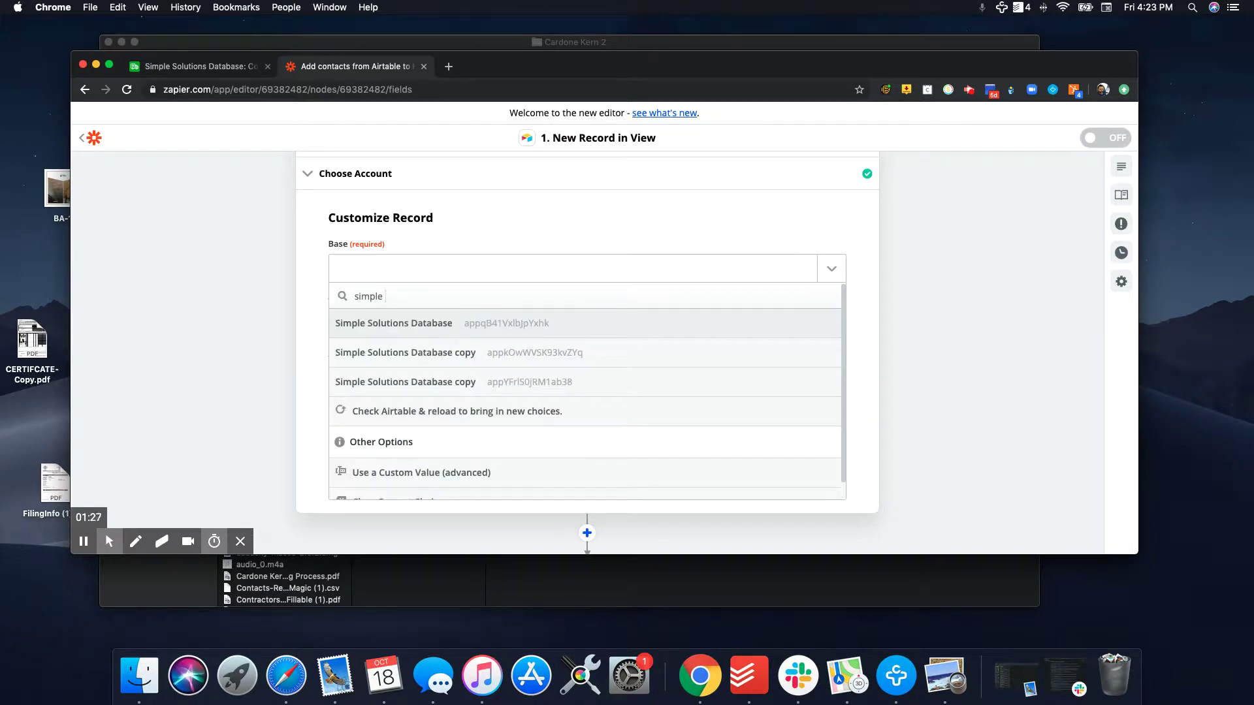
{"action": "left_click", "coordinate": [412, 327]}
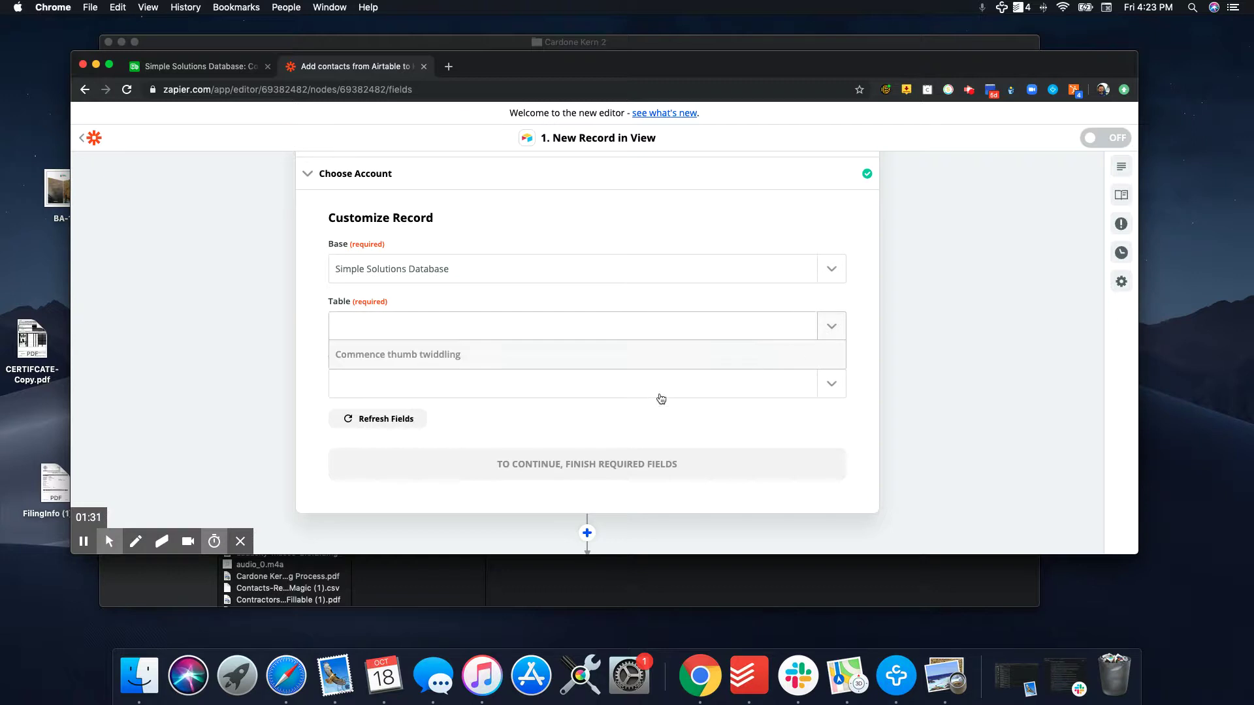
{"action": "left_click", "coordinate": [575, 327]}
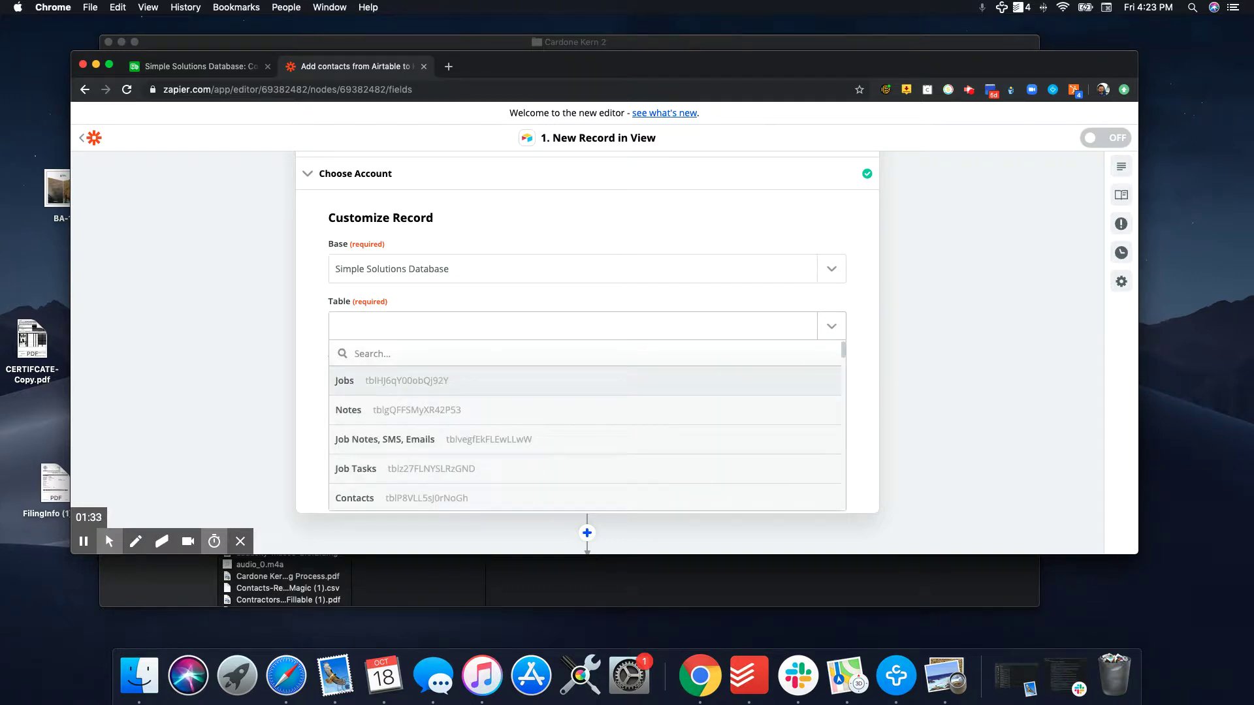
{"action": "type", "text": "conta"}
{"action": "left_click", "coordinate": [403, 413]}
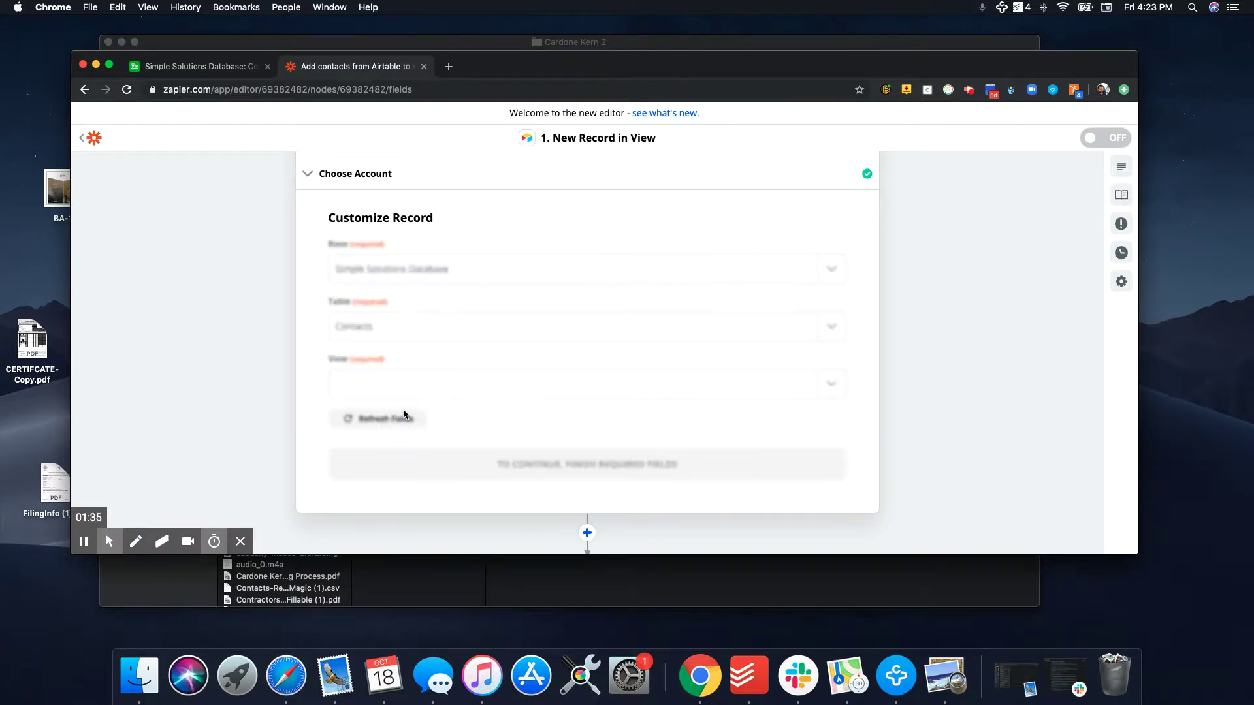
Set the trigger's view to "add to hubspot" and continue to the data test.
{"action": "left_click", "coordinate": [828, 391]}
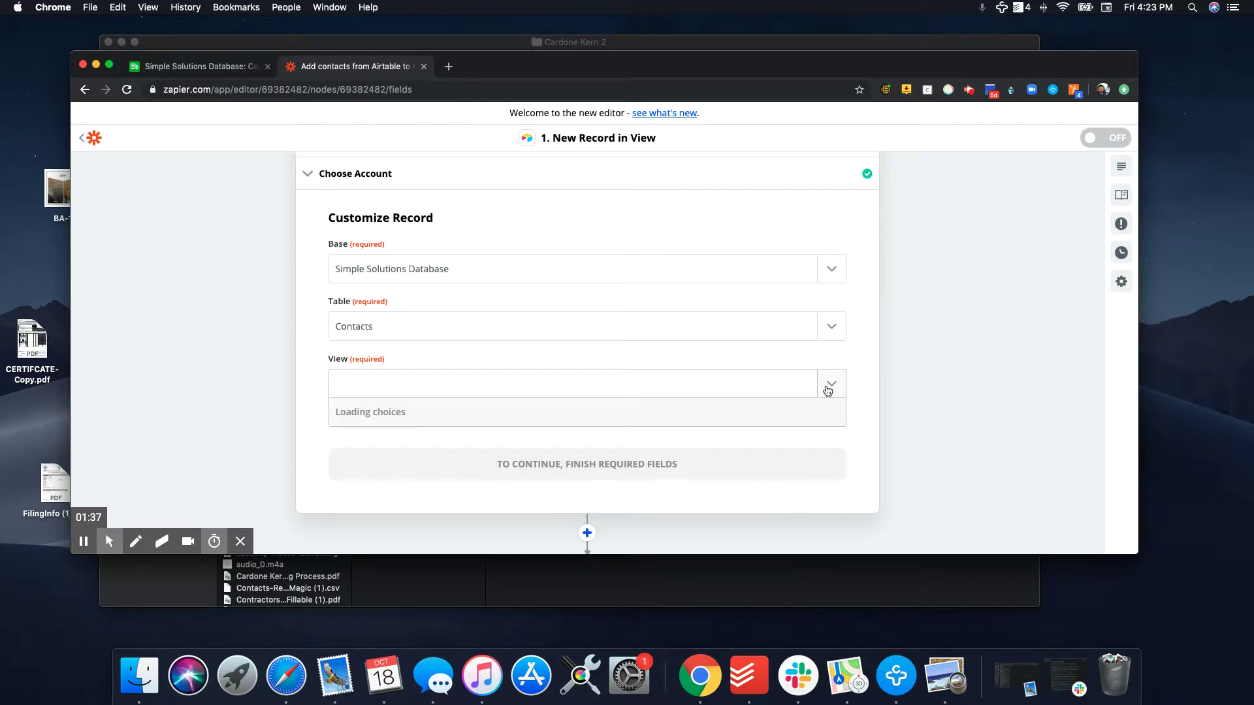
{"action": "type", "text": "hub"}
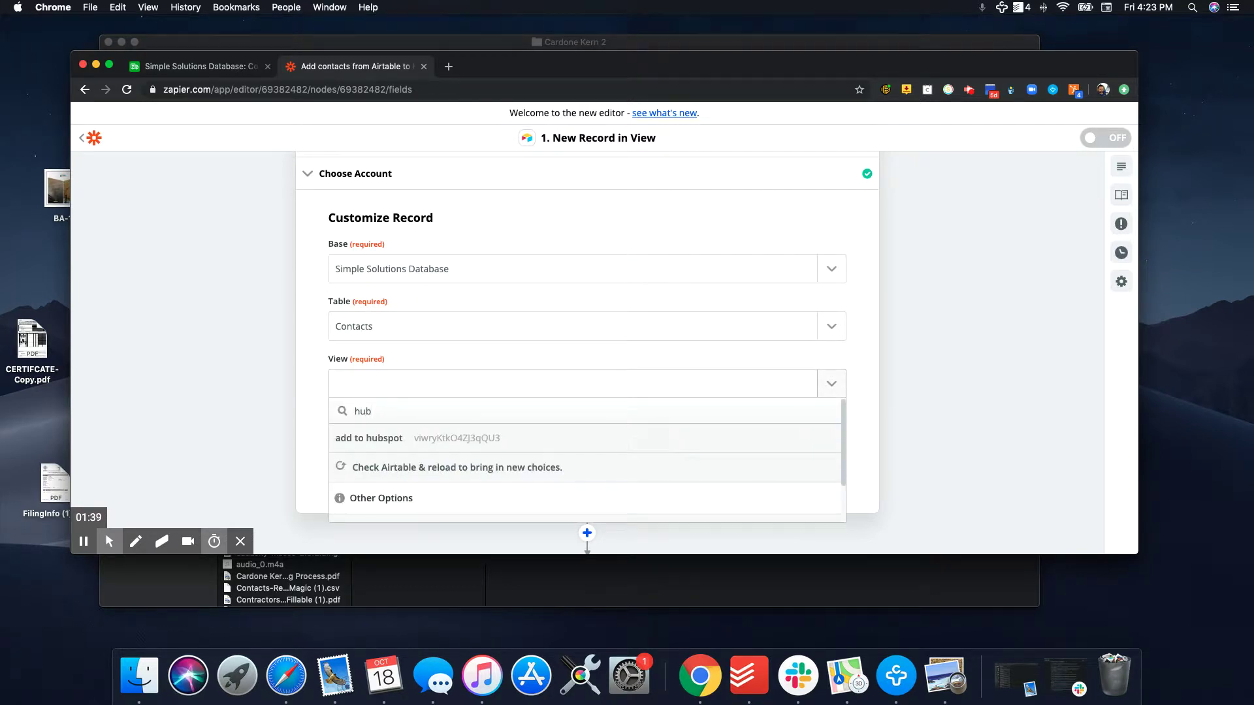
{"action": "left_click", "coordinate": [532, 437]}
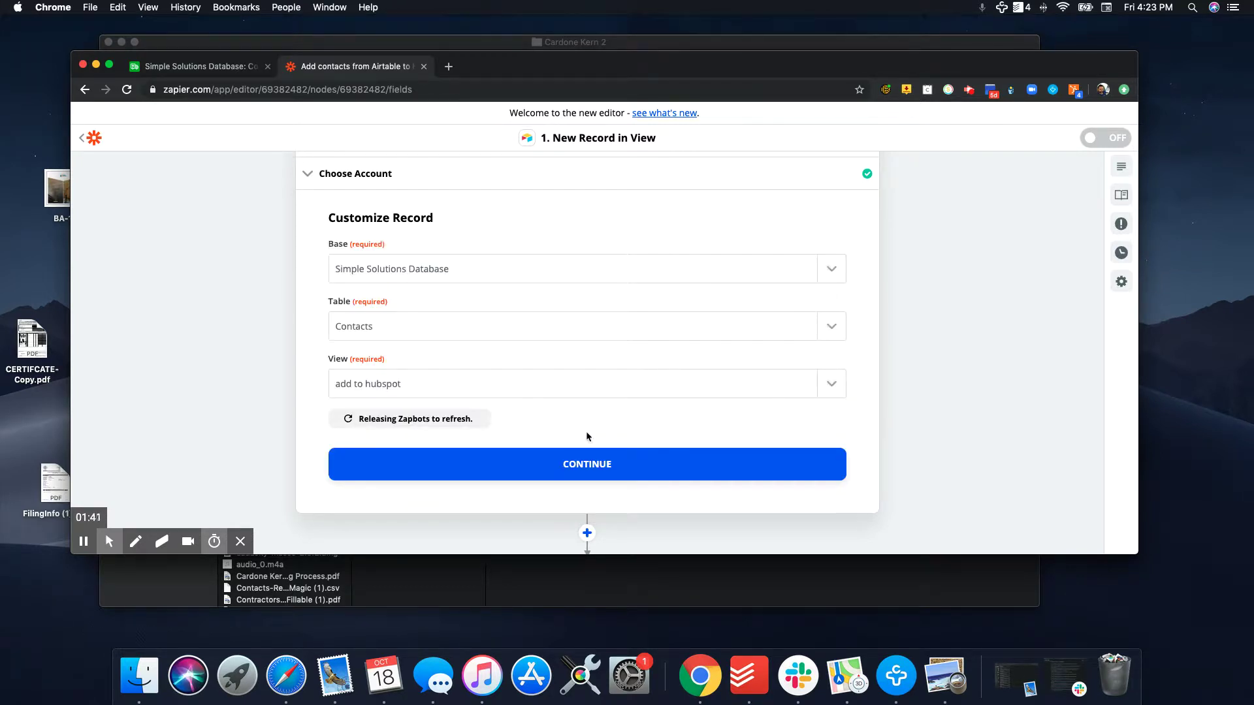
{"action": "left_click", "coordinate": [586, 463]}
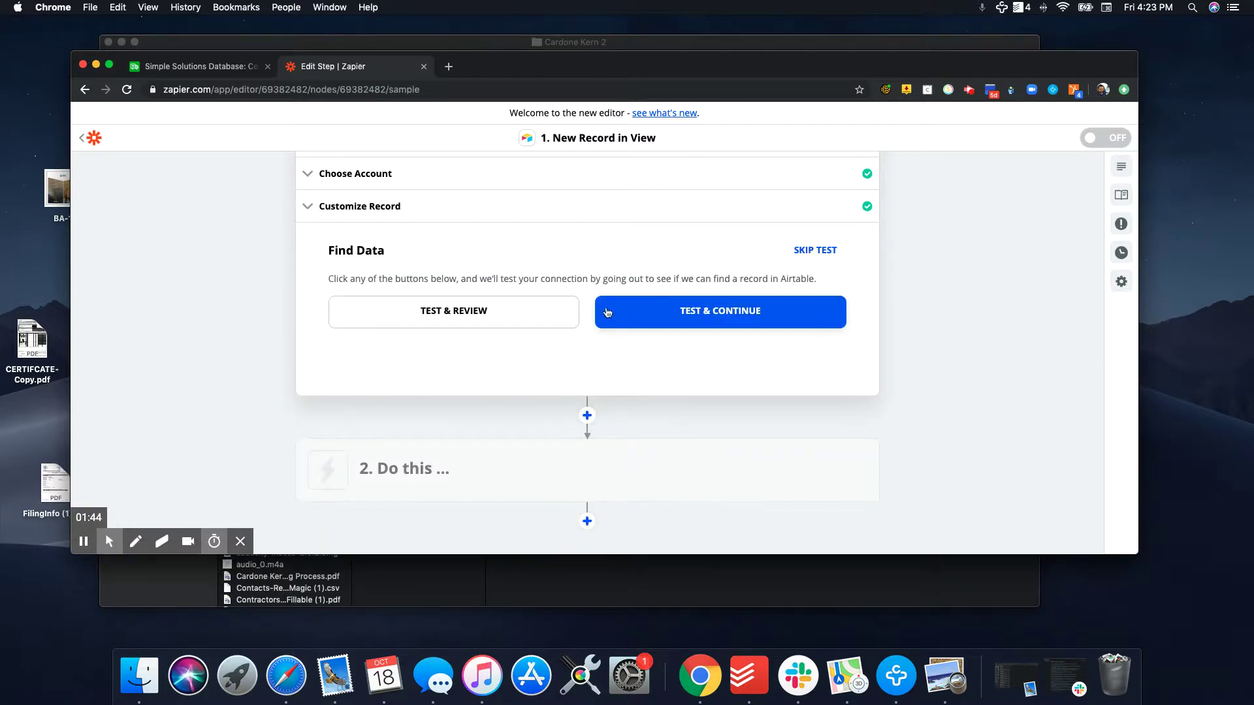
Test the Airtable trigger, review the fields of sample Record A, and finish editing the trigger step.
{"action": "left_click", "coordinate": [544, 313]}
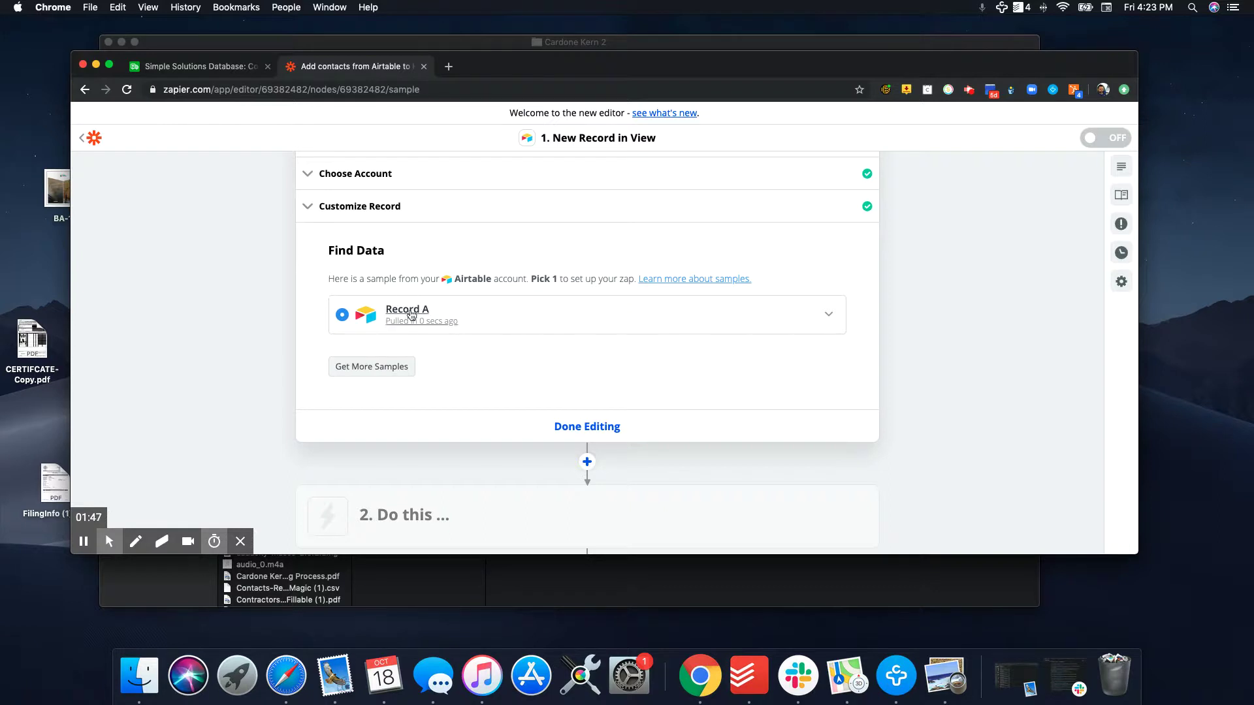
{"action": "left_click", "coordinate": [829, 316]}
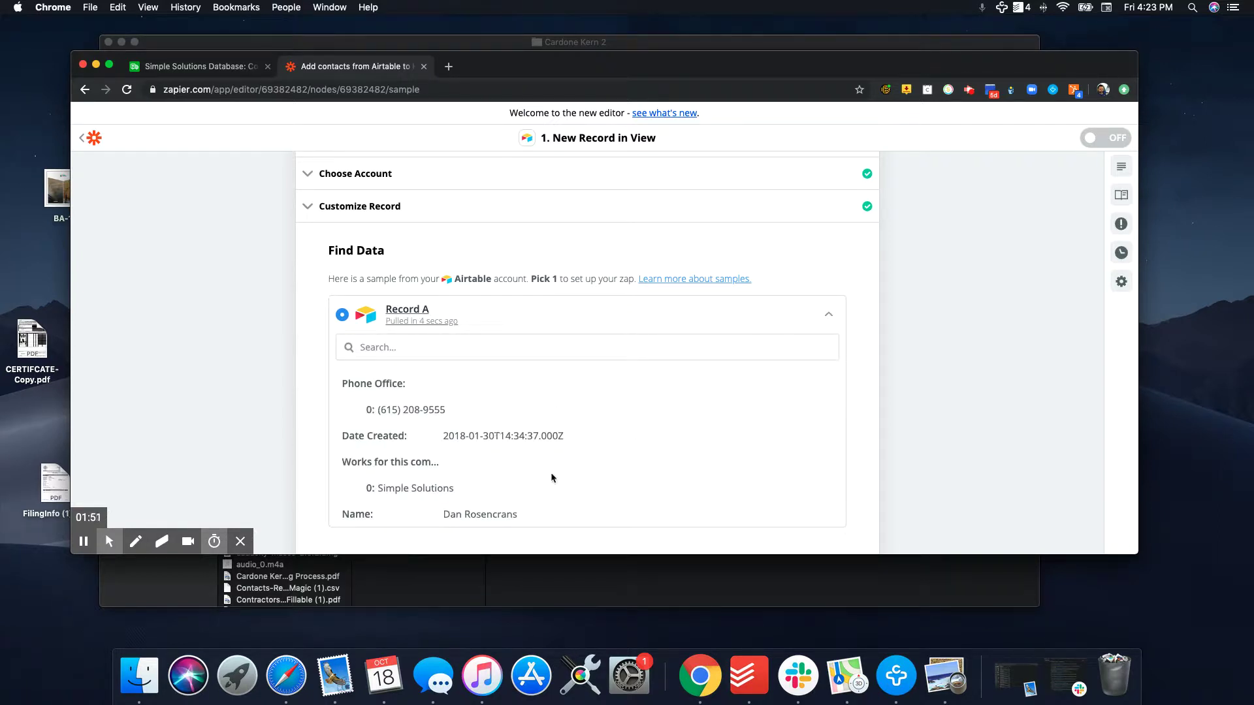
{"action": "scroll", "coordinate": [529, 481], "scroll_direction": "down", "scroll_amount": 2}
{"action": "scroll", "coordinate": [911, 303], "scroll_direction": "down", "scroll_amount": 5}
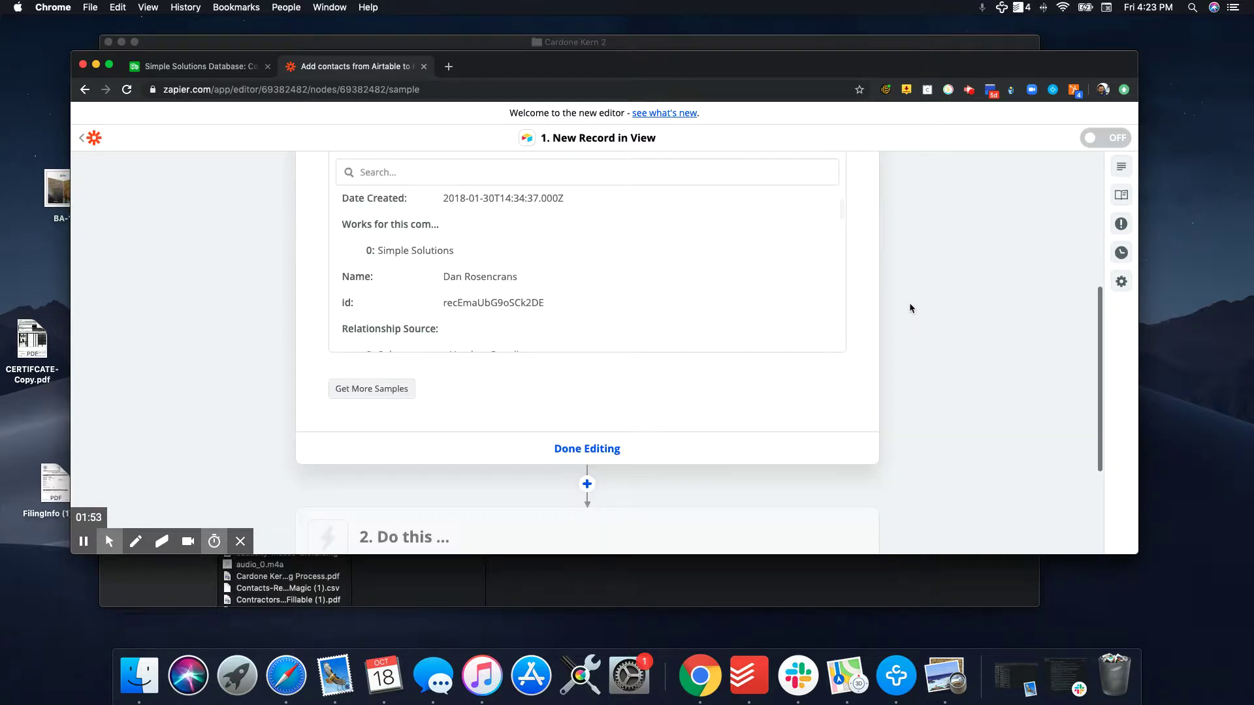
{"action": "left_click", "coordinate": [568, 450]}
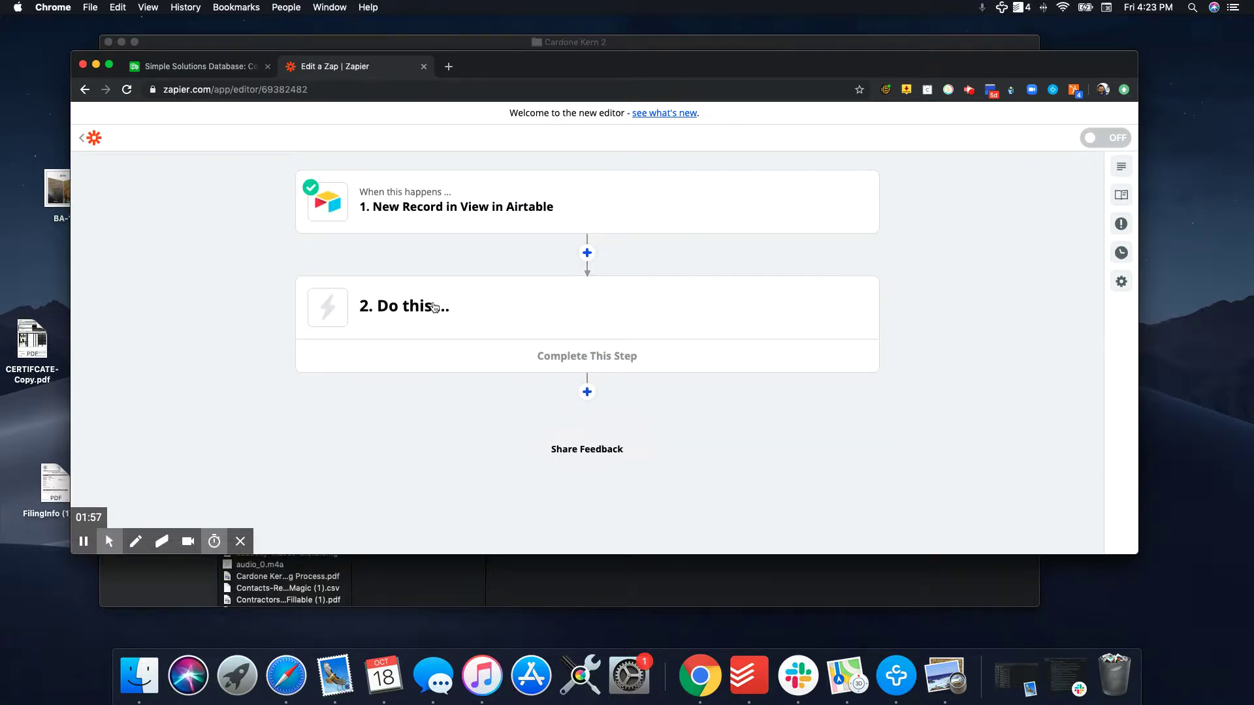
Set the zap's second step to HubSpot with the Create or Update Contact action event.
{"action": "left_click", "coordinate": [436, 309]}
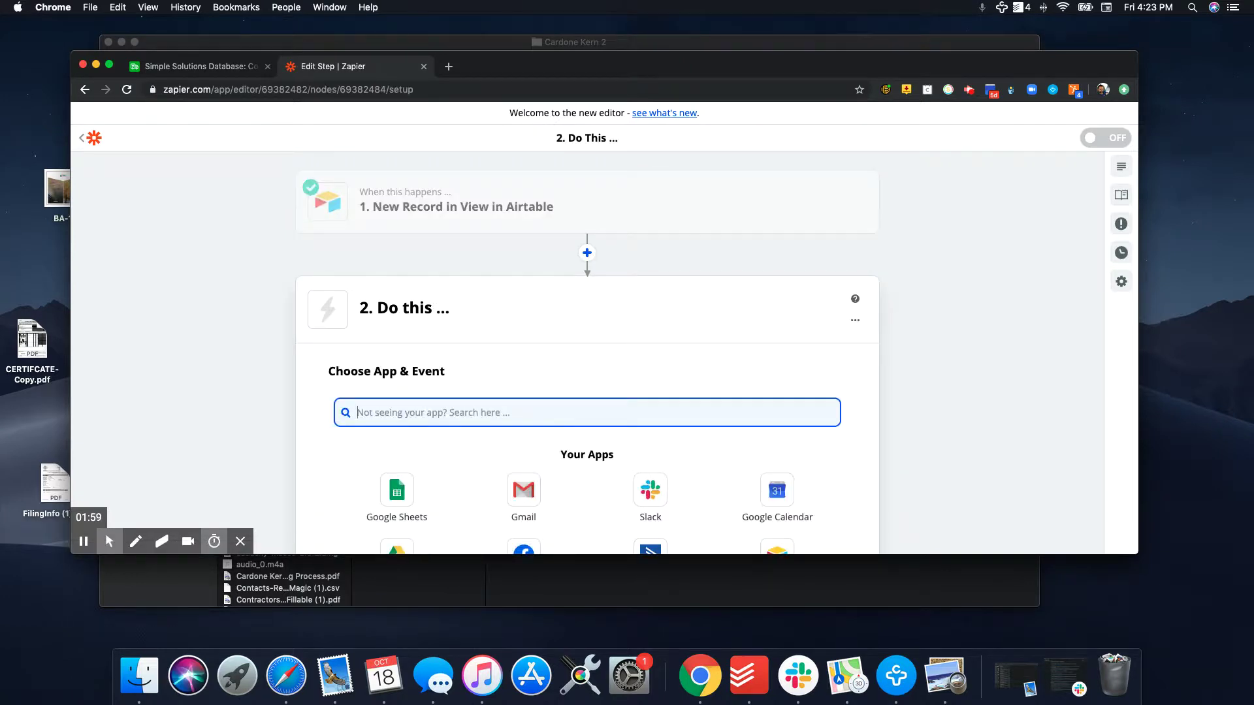
{"action": "type", "text": "hub"}
{"action": "left_click", "coordinate": [397, 464]}
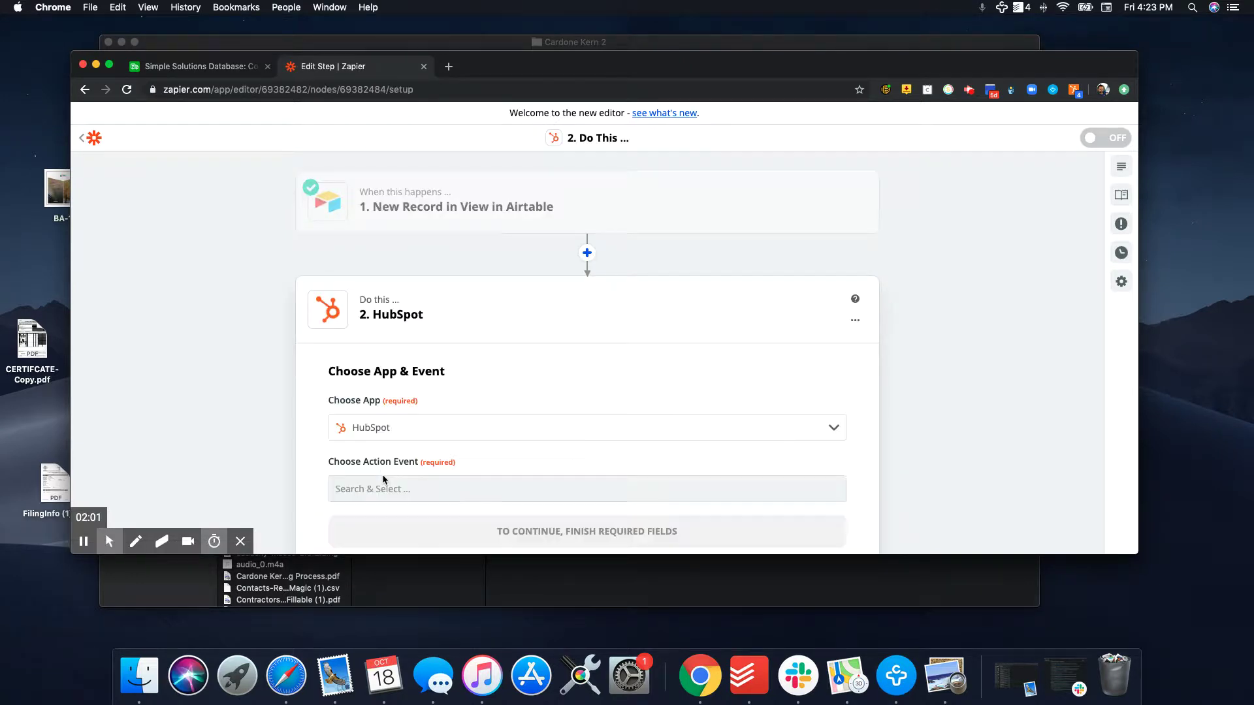
{"action": "left_click", "coordinate": [532, 434]}
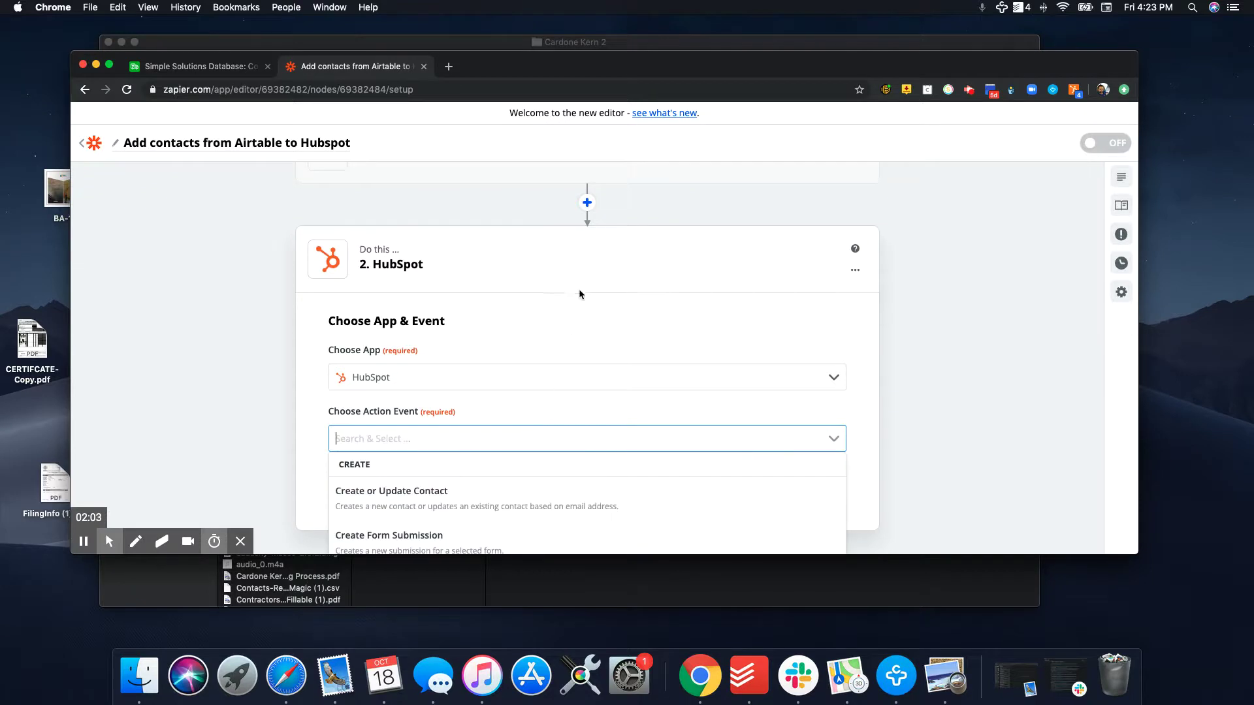
{"action": "scroll", "coordinate": [578, 288], "scroll_direction": "down", "scroll_amount": 2}
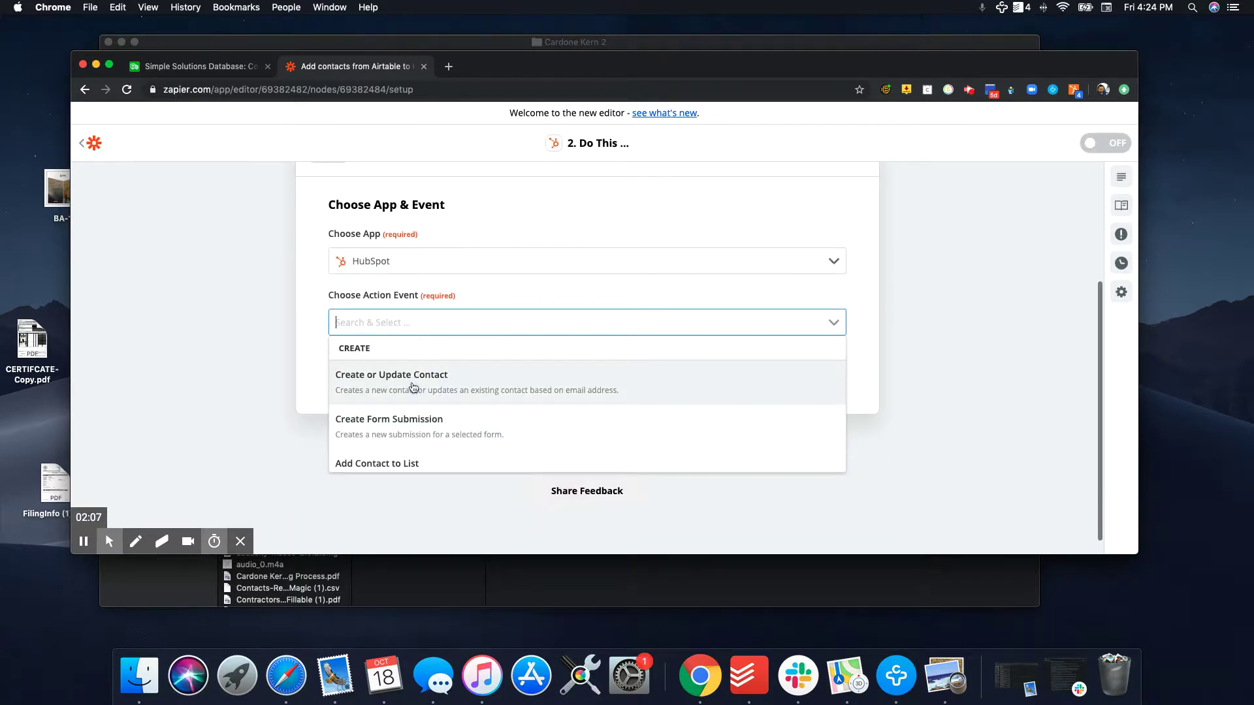
{"action": "left_click", "coordinate": [413, 388]}
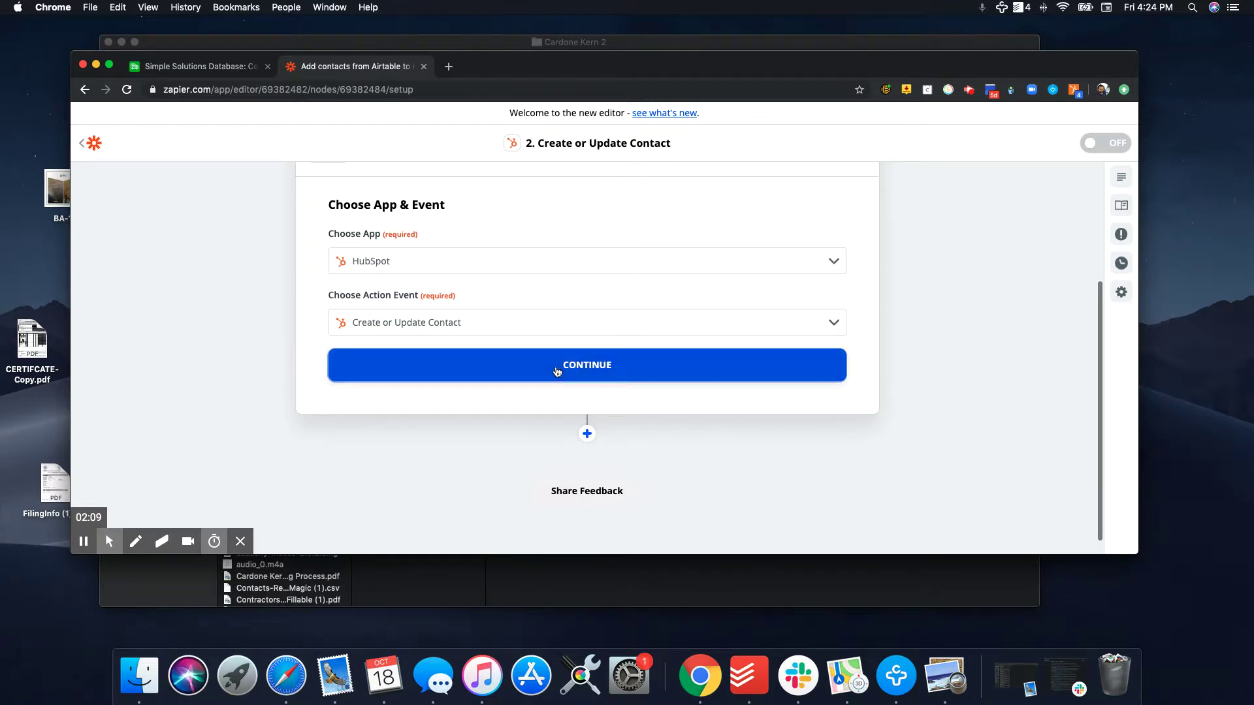
Connect a HubSpot account to the action step by granting Zapier access and completing the robot check, and continue to the contact fields.
{"action": "left_click", "coordinate": [557, 371]}
{"action": "left_click", "coordinate": [582, 292]}
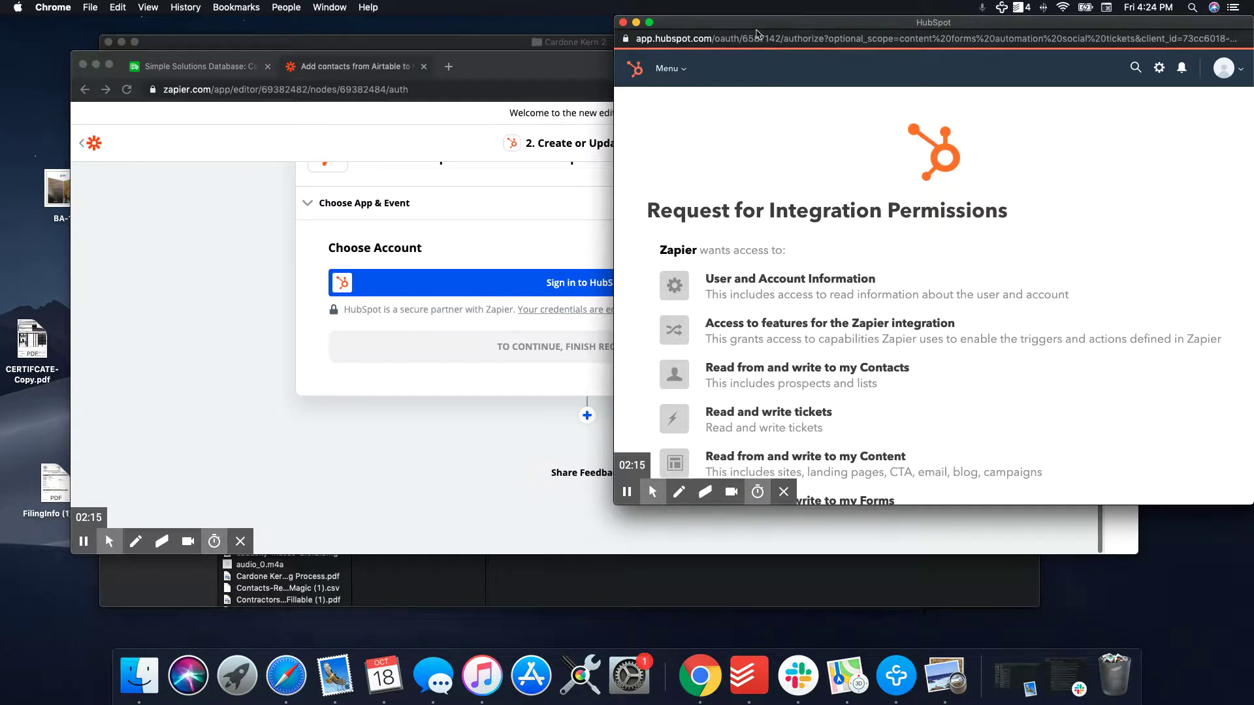
{"action": "left_click_drag", "start_coordinate": [758, 31], "coordinate": [605, 31]}
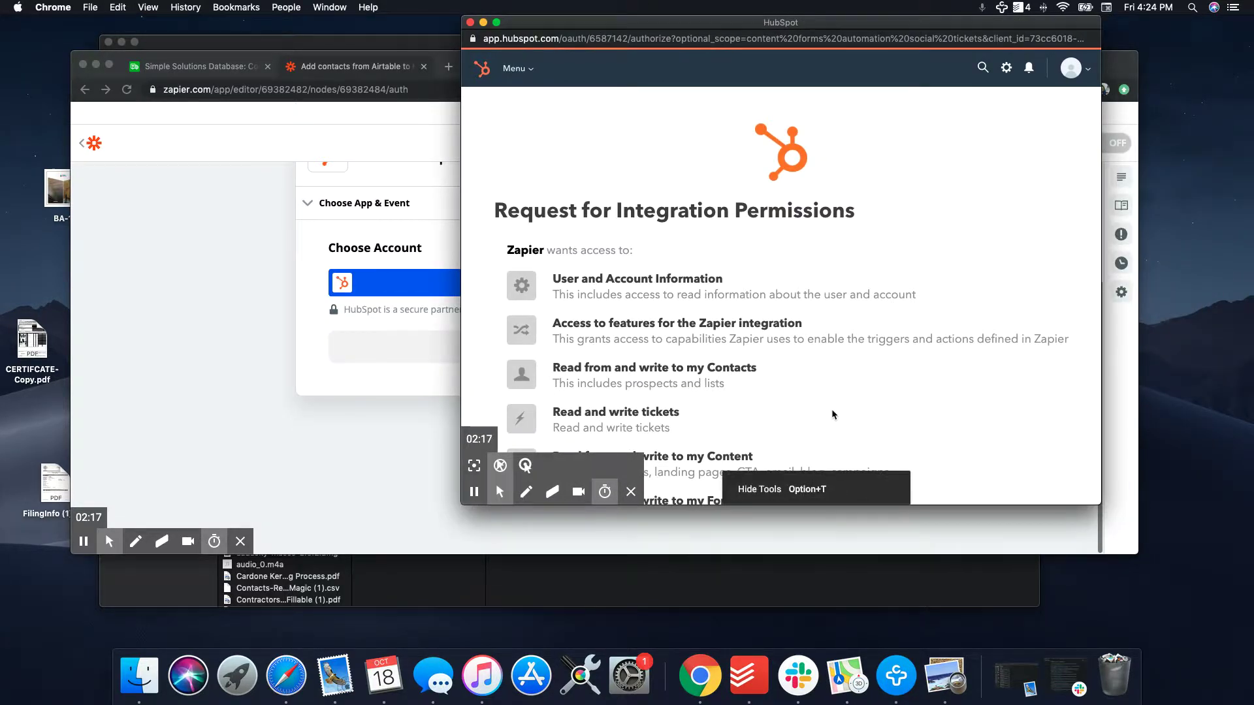
{"action": "scroll", "coordinate": [833, 414], "scroll_direction": "down", "scroll_amount": 3}
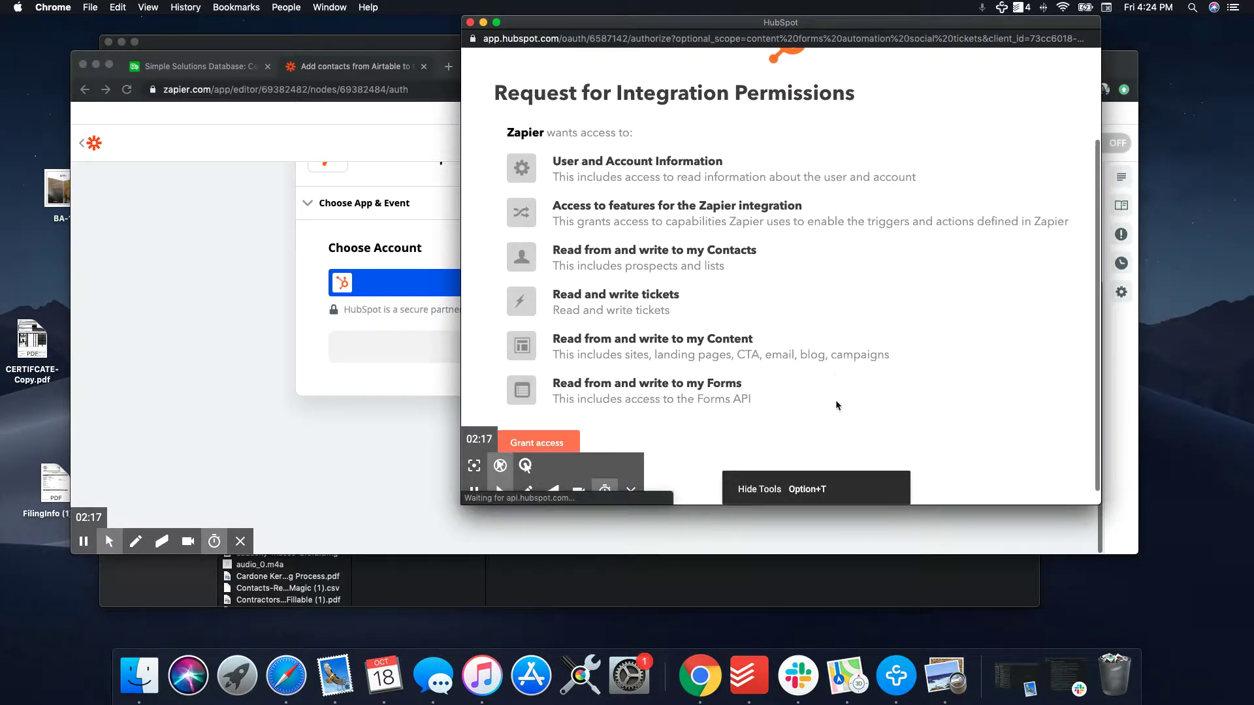
{"action": "left_click", "coordinate": [552, 437]}
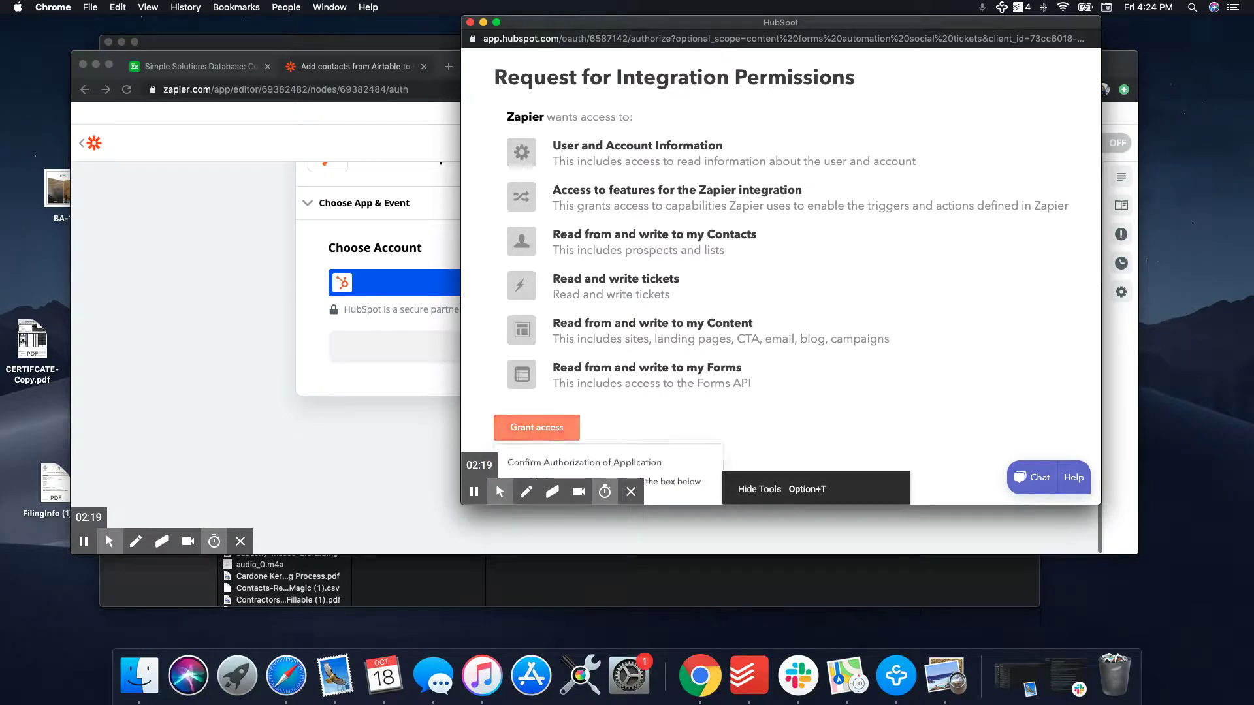
{"action": "left_click", "coordinate": [631, 493]}
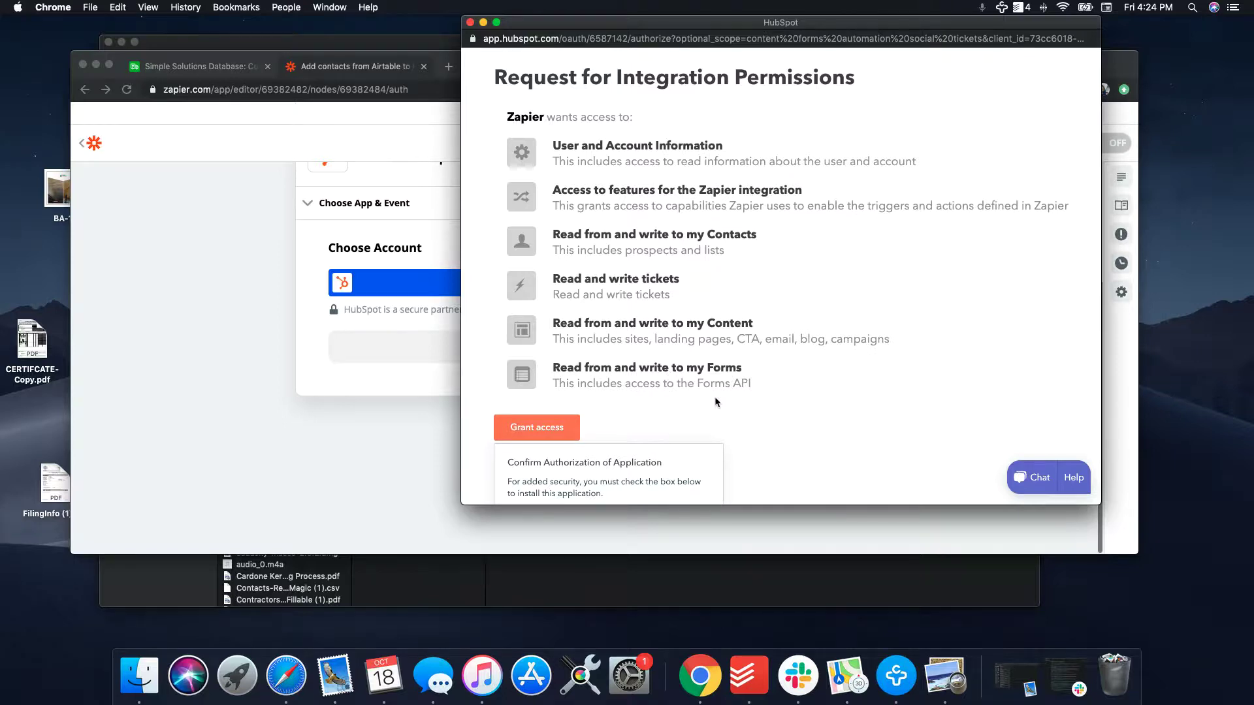
{"action": "scroll", "coordinate": [716, 401], "scroll_direction": "down", "scroll_amount": 2}
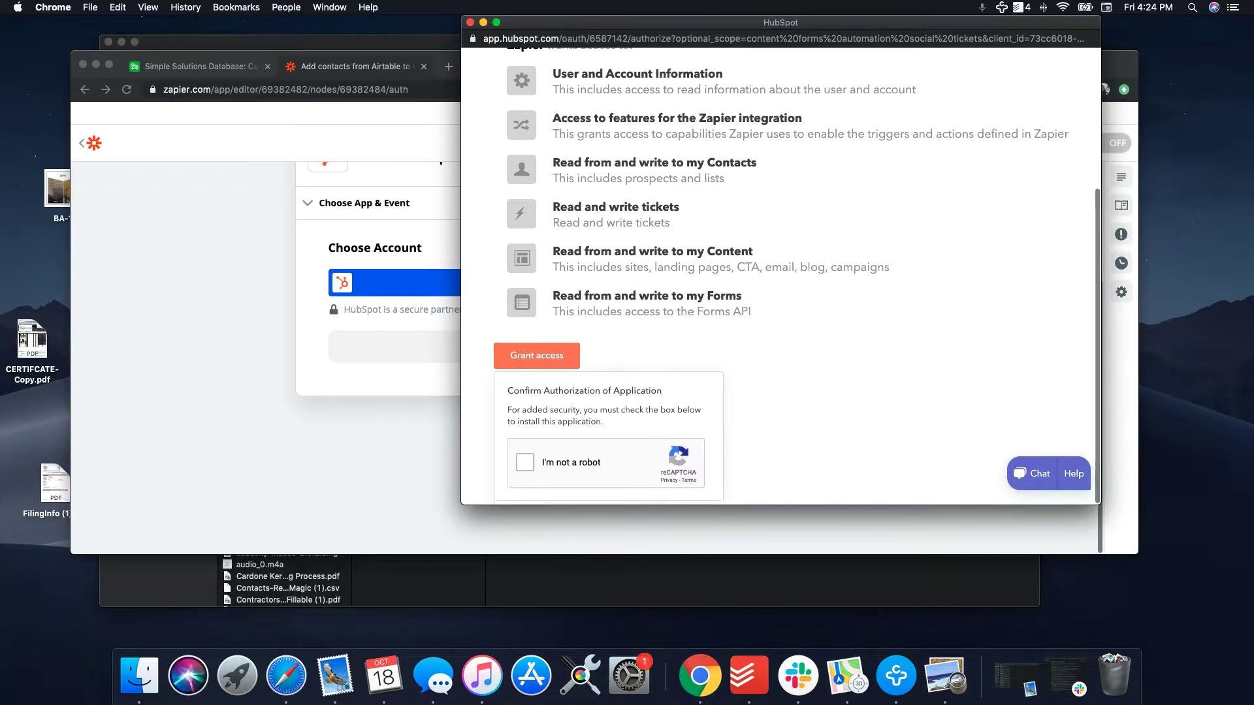
{"action": "left_click", "coordinate": [527, 471]}
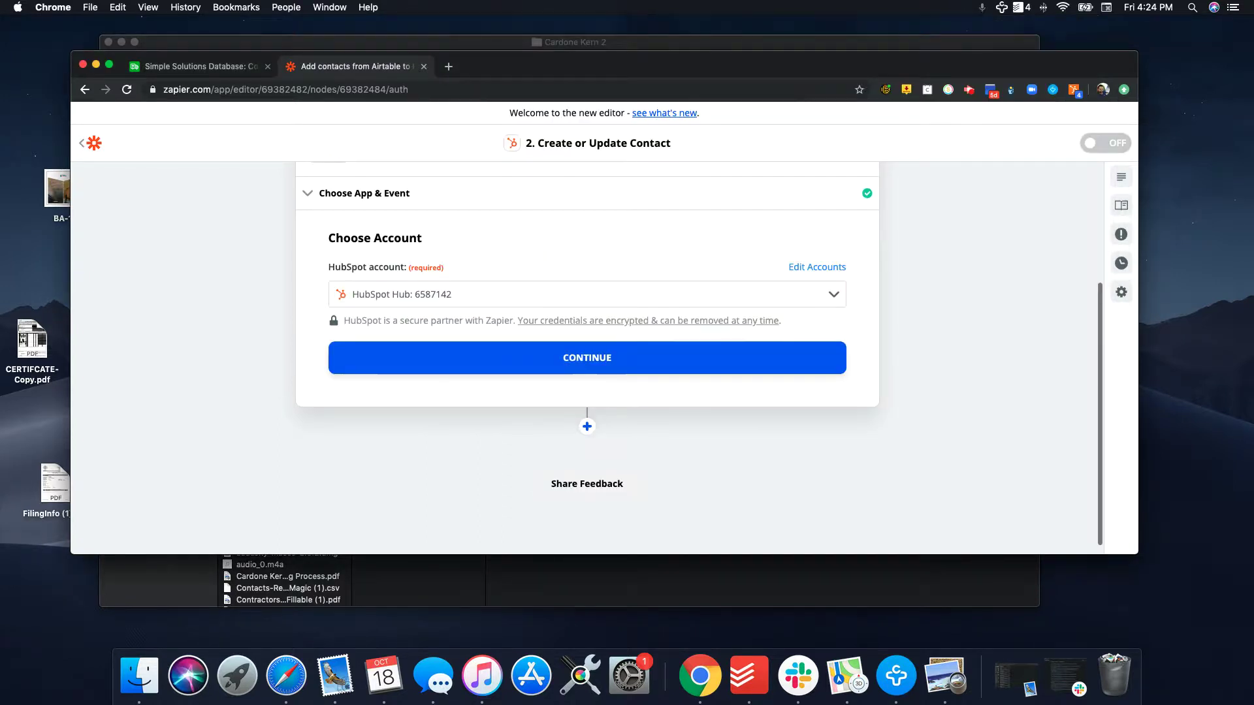
{"action": "left_click", "coordinate": [566, 363]}
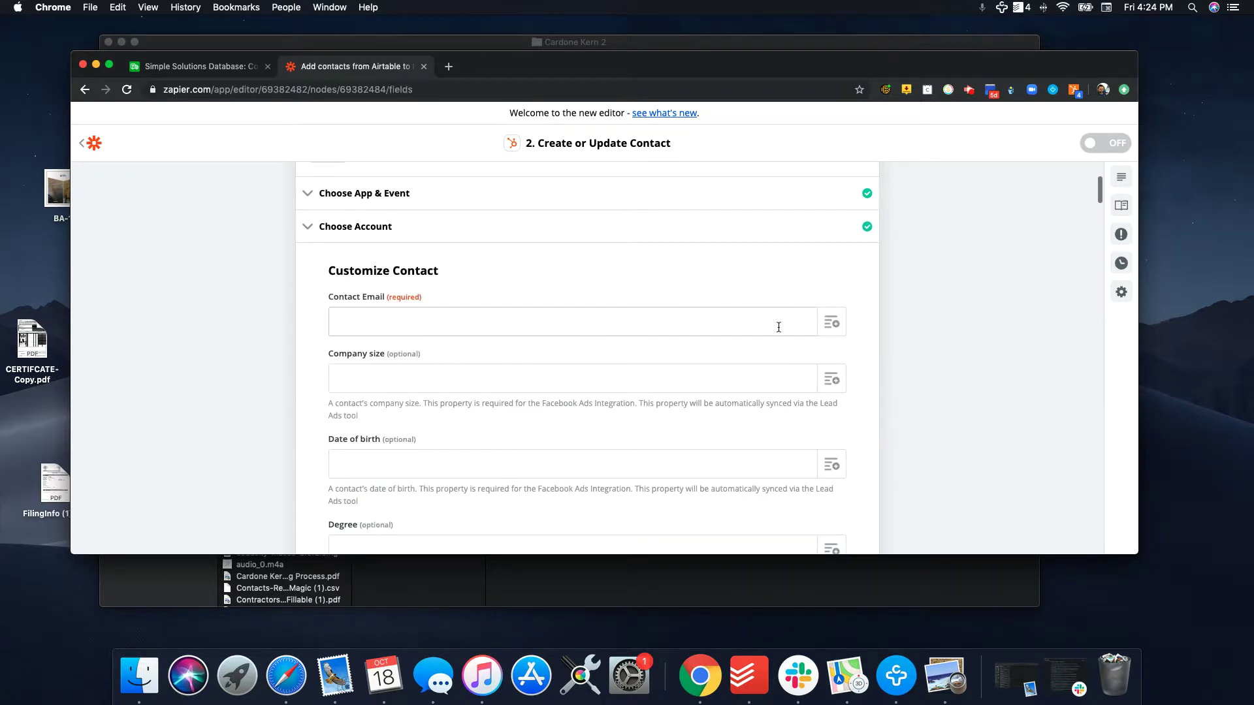
Map the required Contact Email field to the Email value from the Airtable record.
{"action": "left_click", "coordinate": [833, 330]}
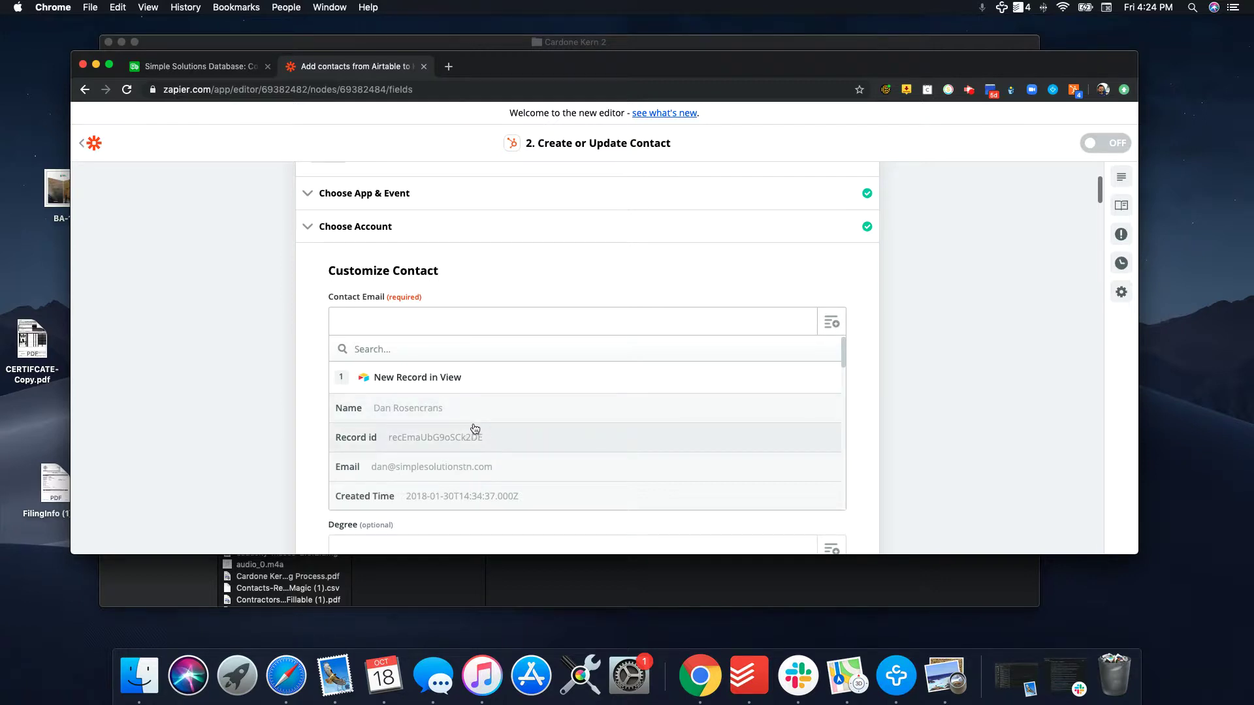
{"action": "left_click", "coordinate": [523, 281]}
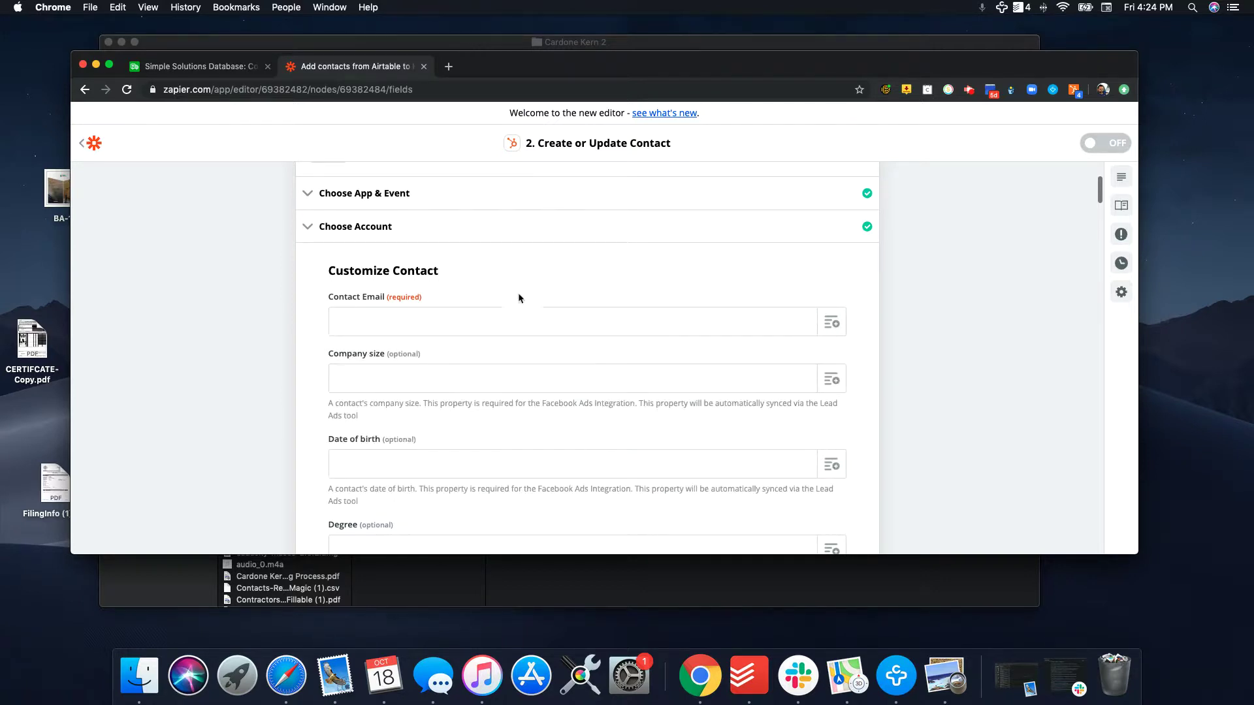
{"action": "scroll", "coordinate": [518, 293], "scroll_direction": "down", "scroll_amount": 3}
{"action": "scroll", "coordinate": [482, 363], "scroll_direction": "up", "scroll_amount": 4}
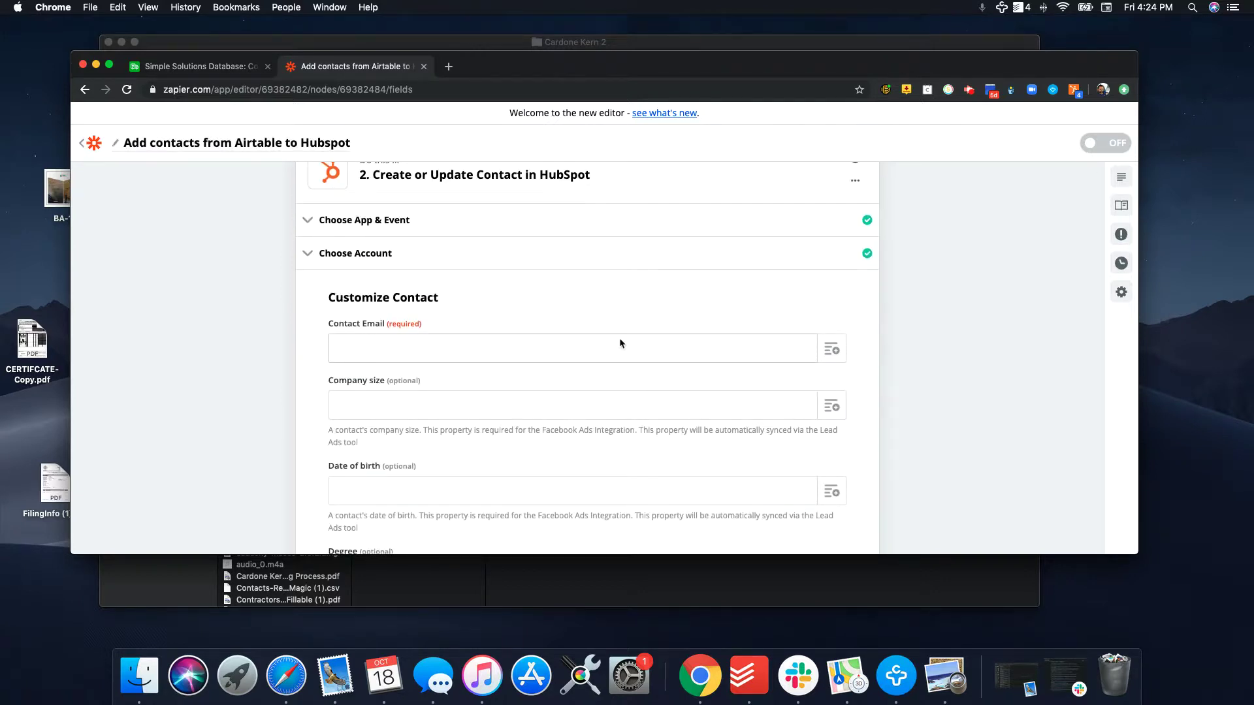
{"action": "left_click", "coordinate": [832, 357]}
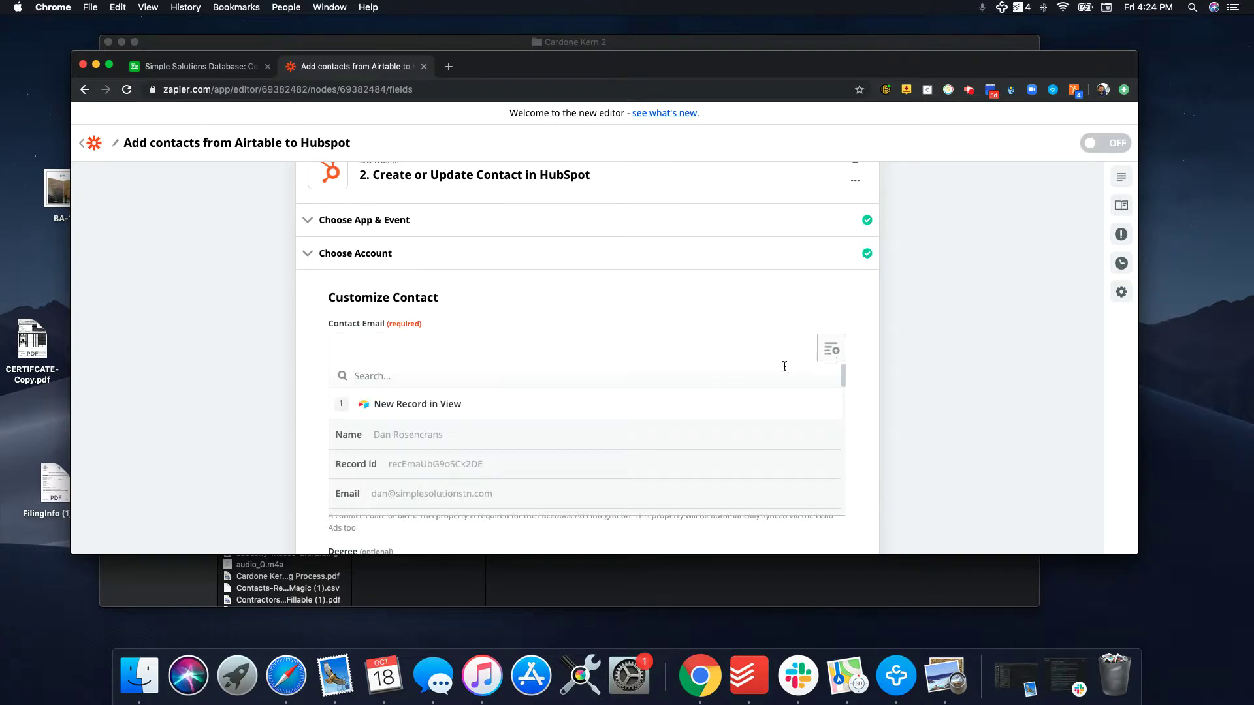
{"action": "left_click", "coordinate": [481, 503]}
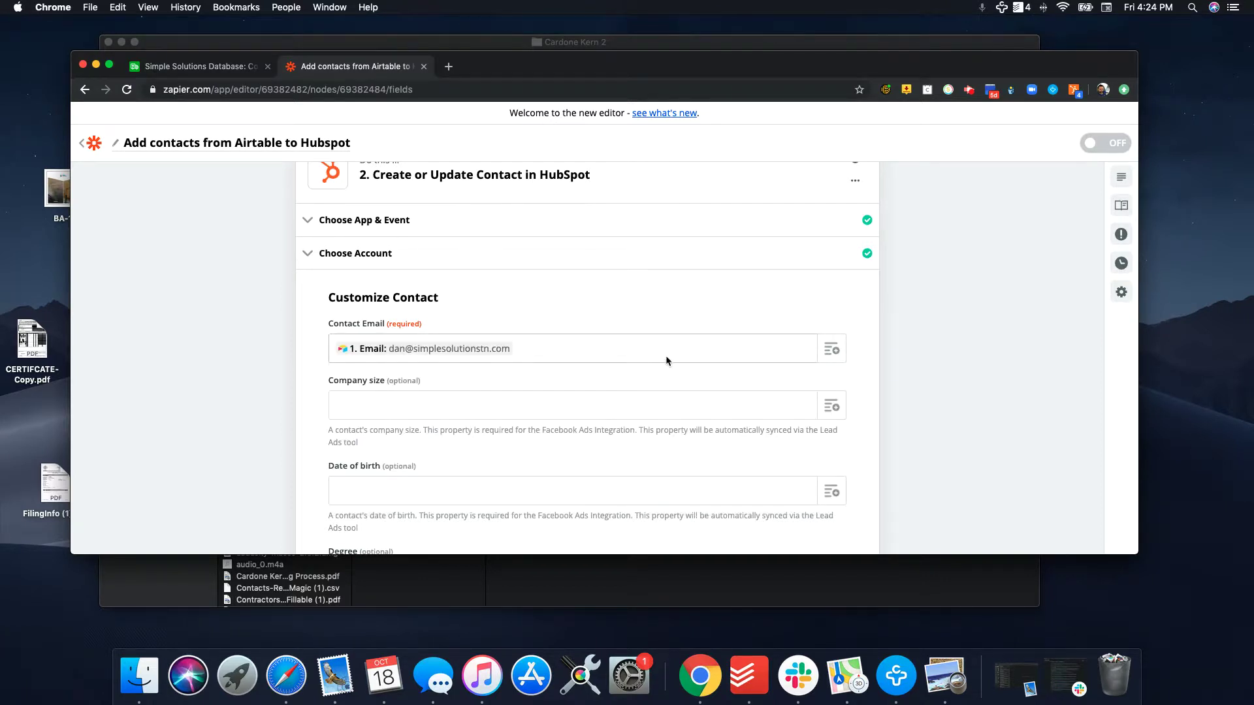
Review the optional HubSpot contact fields, including name, phone number, street address and contact owner.
{"action": "scroll", "coordinate": [666, 359], "scroll_direction": "down", "scroll_amount": 3}
{"action": "scroll", "coordinate": [716, 368], "scroll_direction": "down", "scroll_amount": 5}
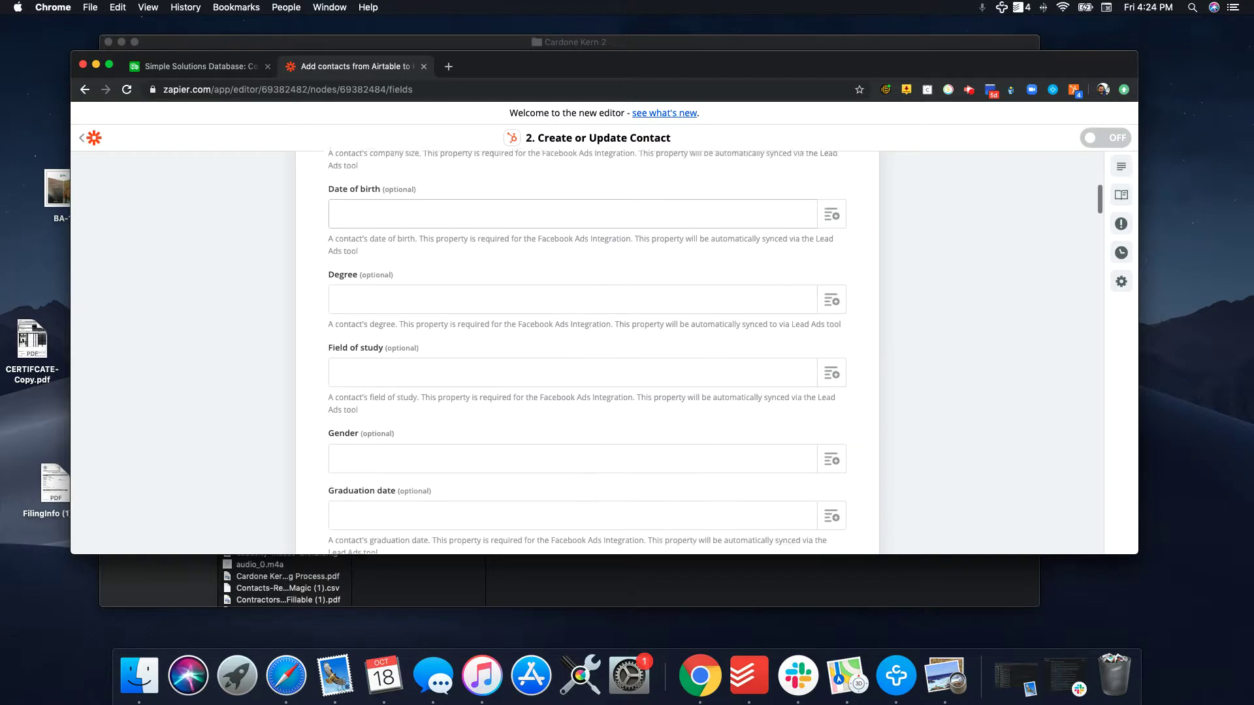
{"action": "scroll", "coordinate": [587, 353], "scroll_direction": "down", "scroll_amount": 5}
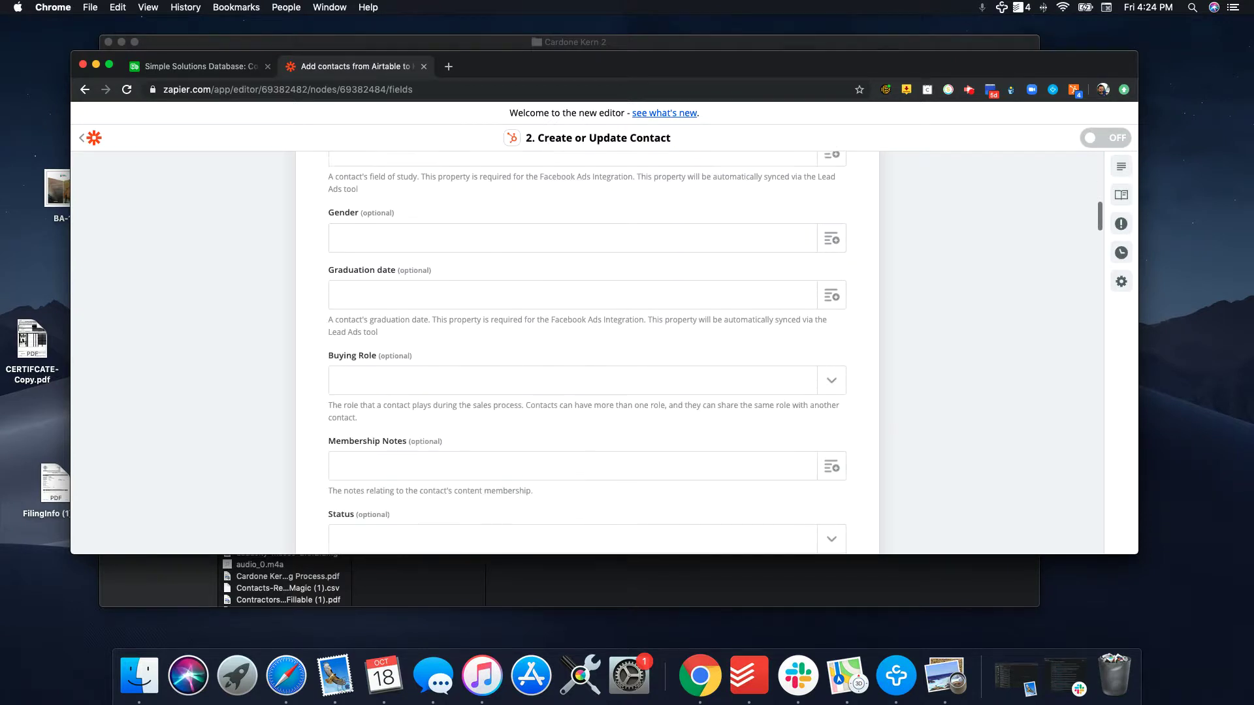
{"action": "scroll", "coordinate": [588, 353], "scroll_direction": "down", "scroll_amount": 4}
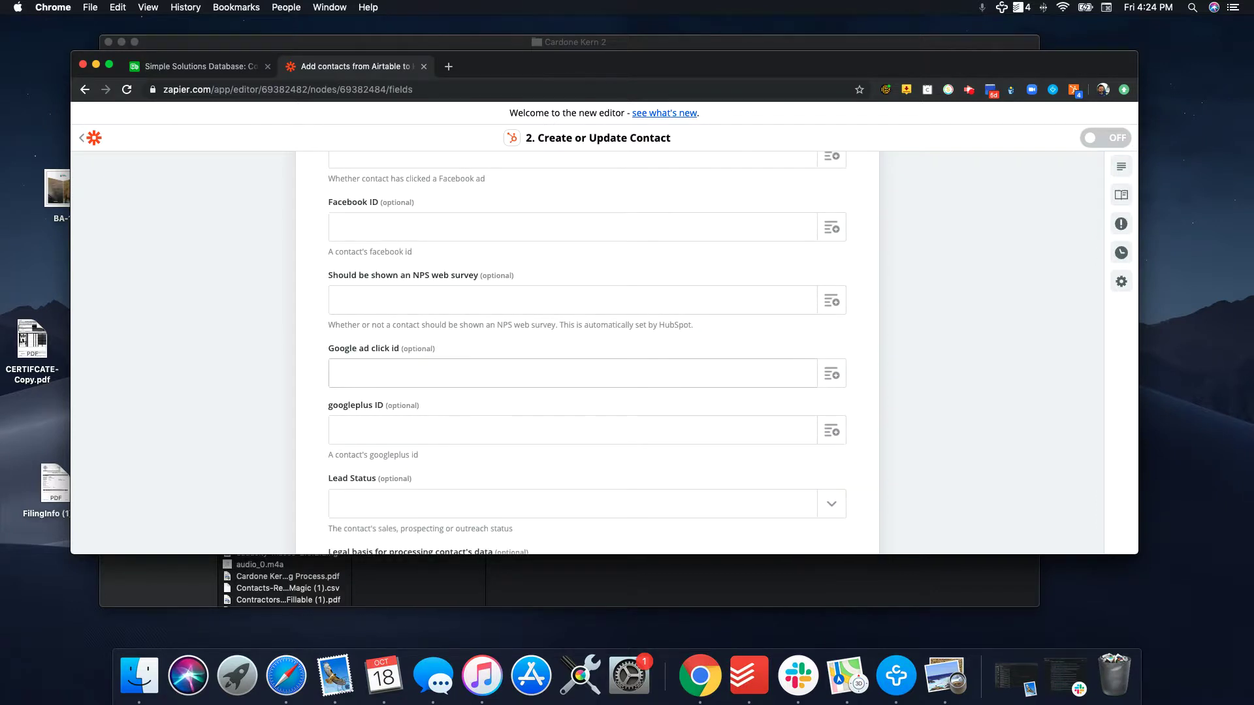
{"action": "scroll", "coordinate": [716, 363], "scroll_direction": "down", "scroll_amount": 2}
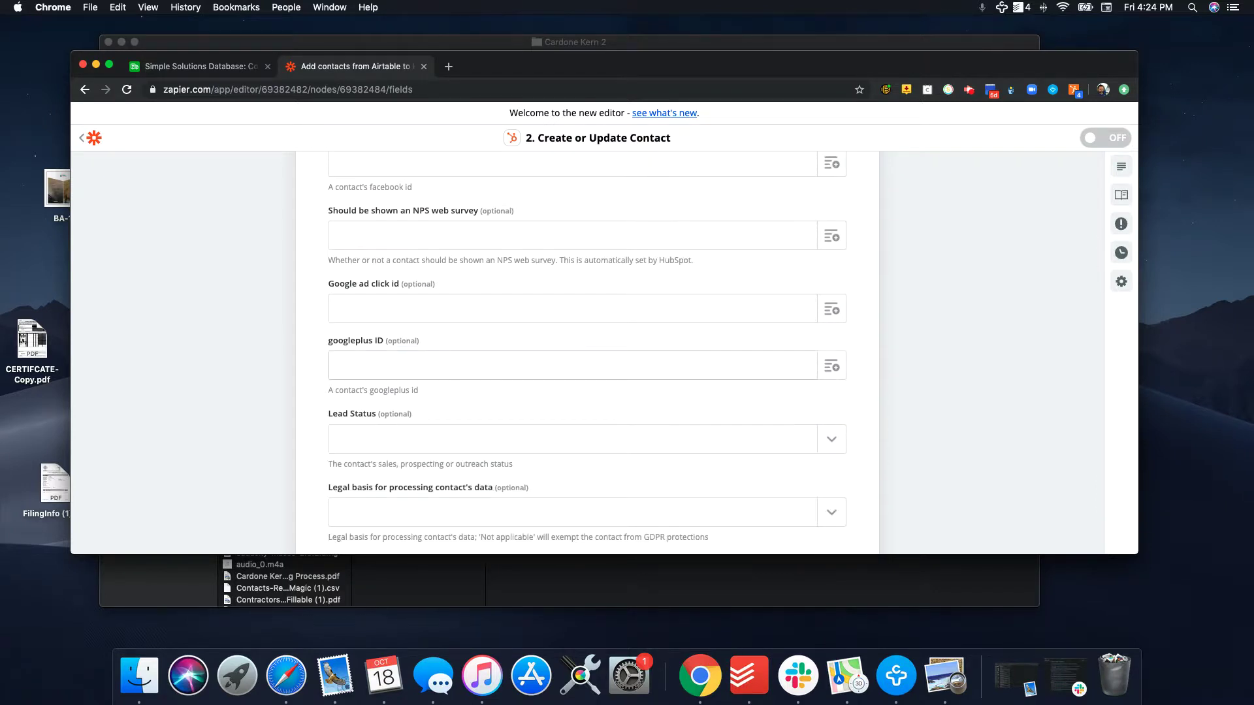
{"action": "scroll", "coordinate": [588, 353], "scroll_direction": "down", "scroll_amount": 5}
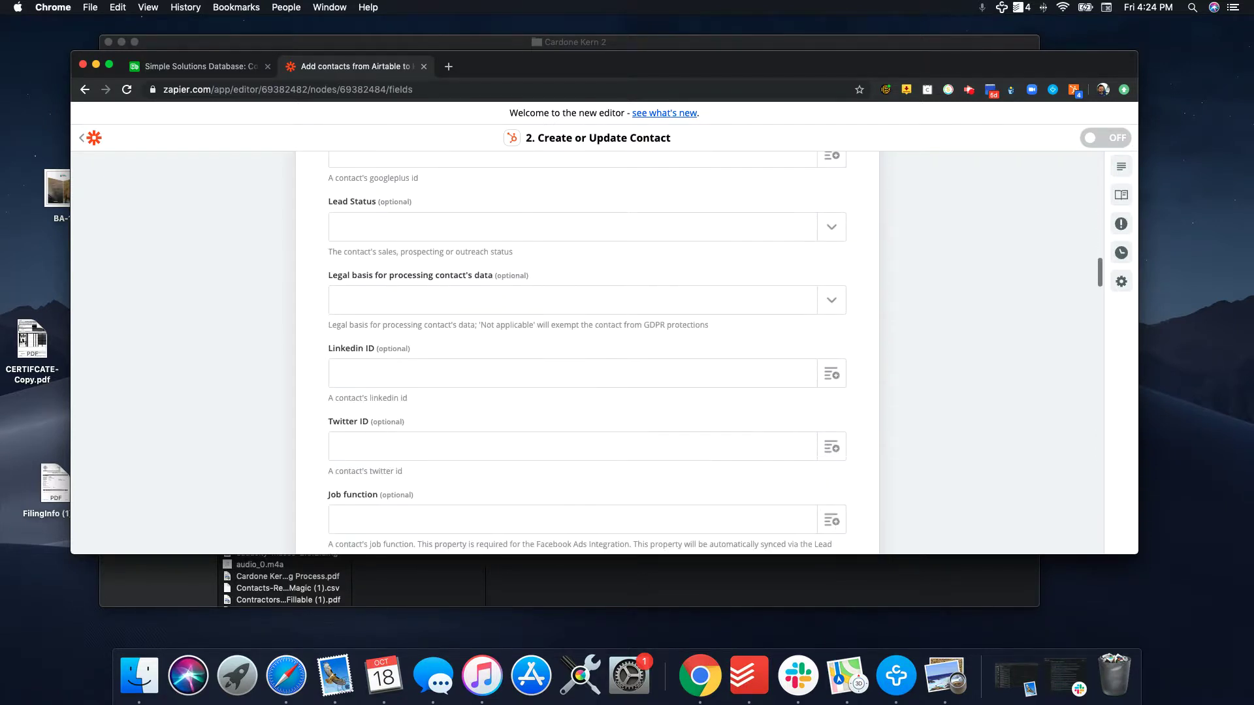
{"action": "scroll", "coordinate": [588, 353], "scroll_direction": "down", "scroll_amount": 6}
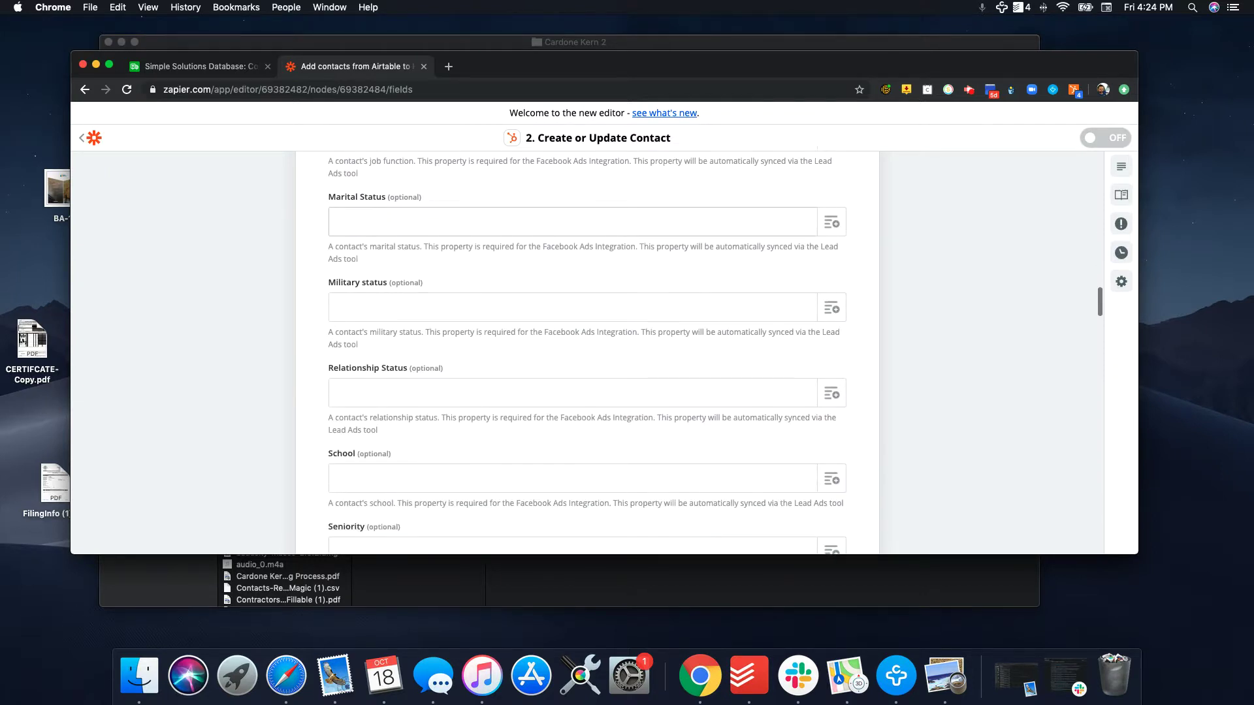
{"action": "scroll", "coordinate": [588, 353], "scroll_direction": "down", "scroll_amount": 6}
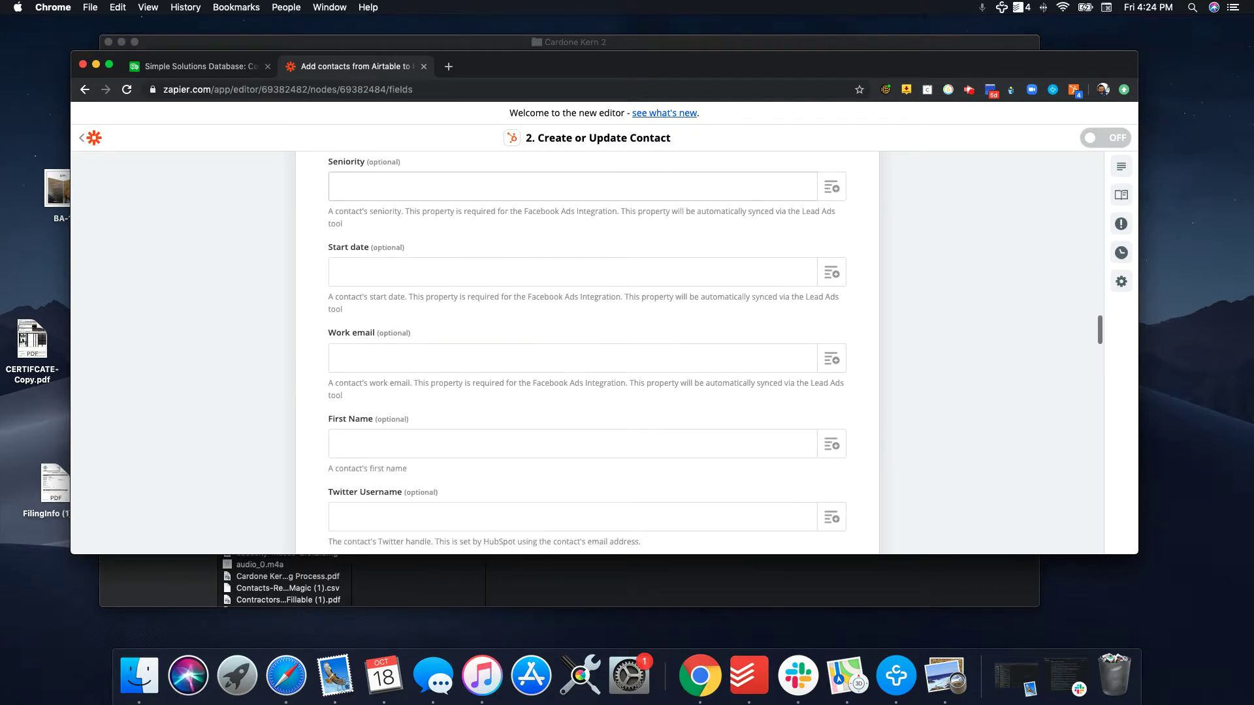
{"action": "scroll", "coordinate": [588, 352], "scroll_direction": "down", "scroll_amount": 2}
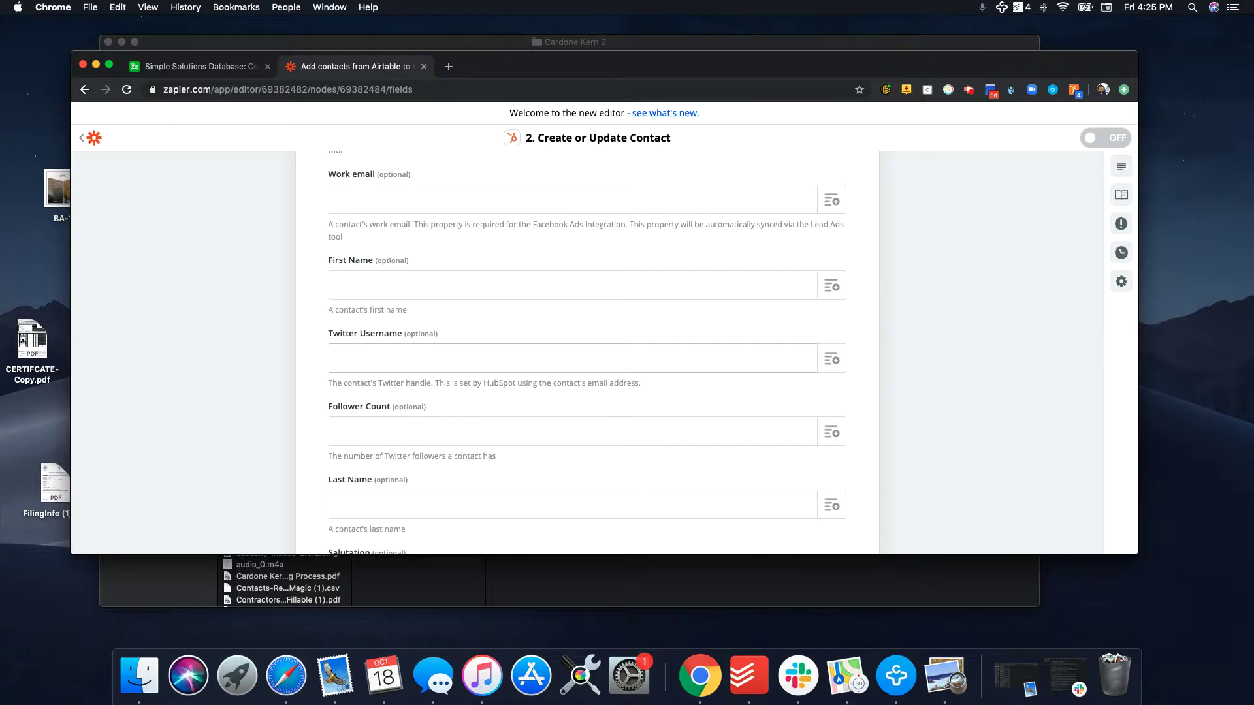
{"action": "scroll", "coordinate": [716, 367], "scroll_direction": "up", "scroll_amount": 15}
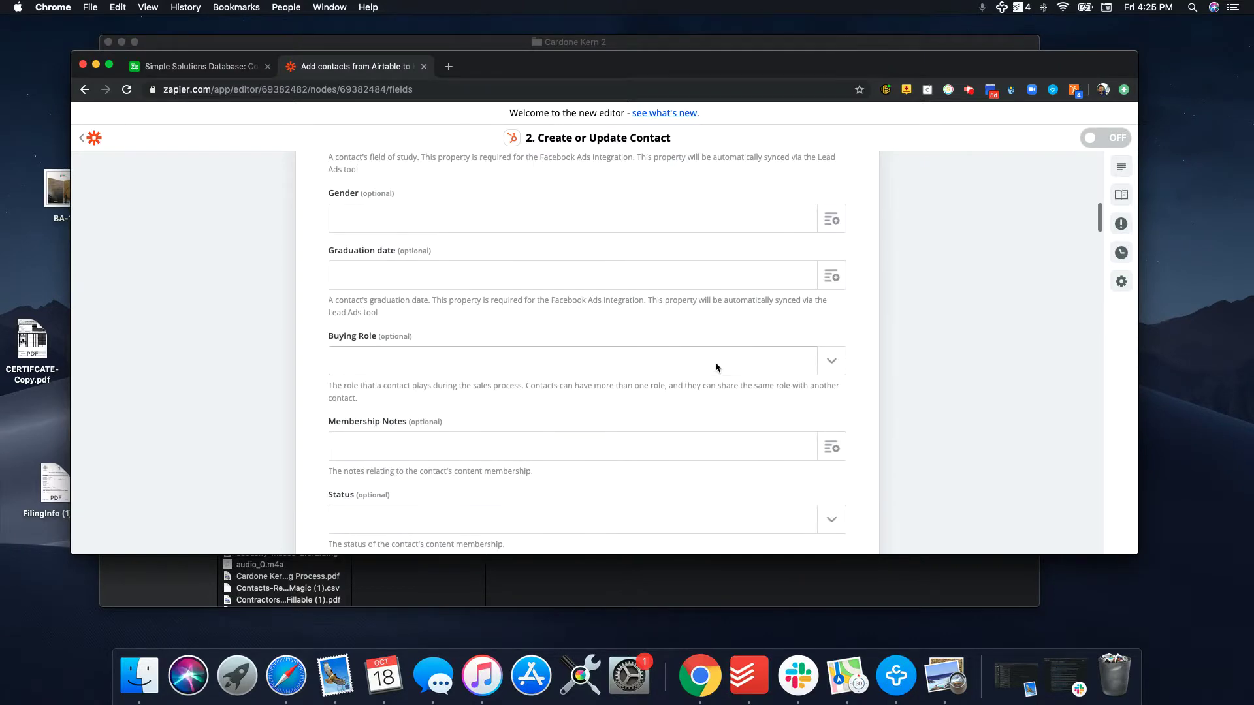
{"action": "scroll", "coordinate": [716, 367], "scroll_direction": "up", "scroll_amount": 10}
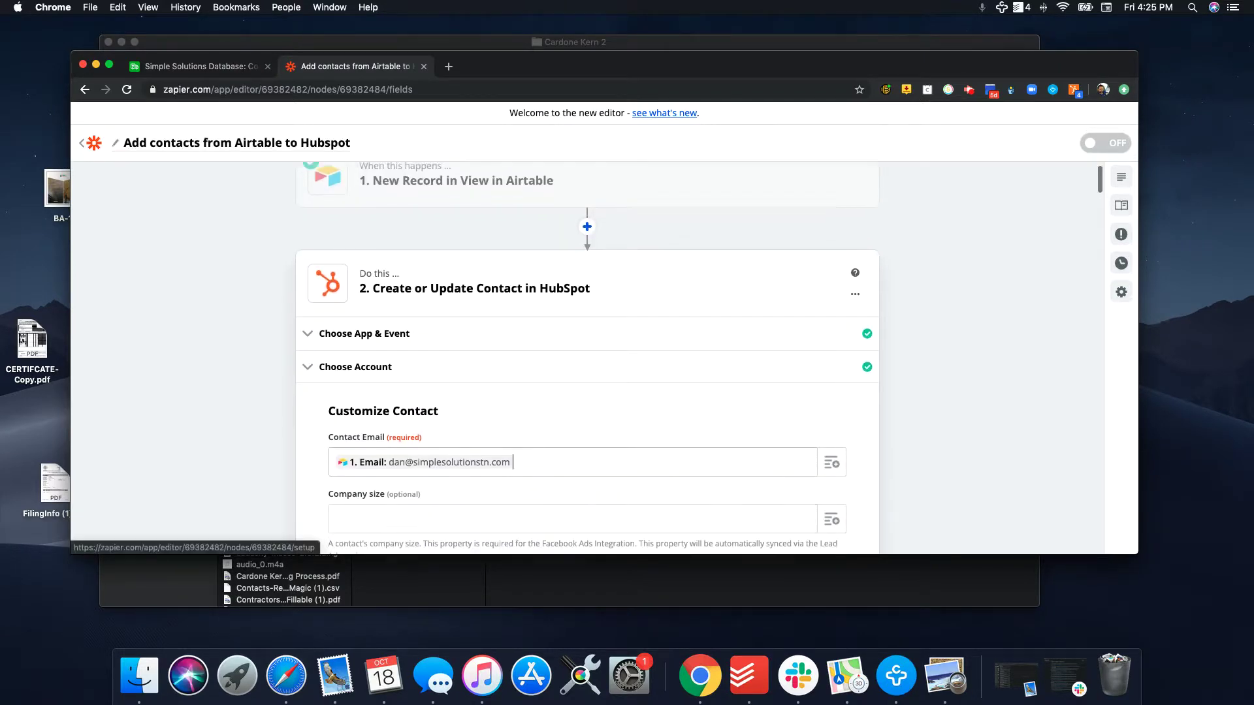
{"action": "scroll", "coordinate": [669, 381], "scroll_direction": "down", "scroll_amount": 10}
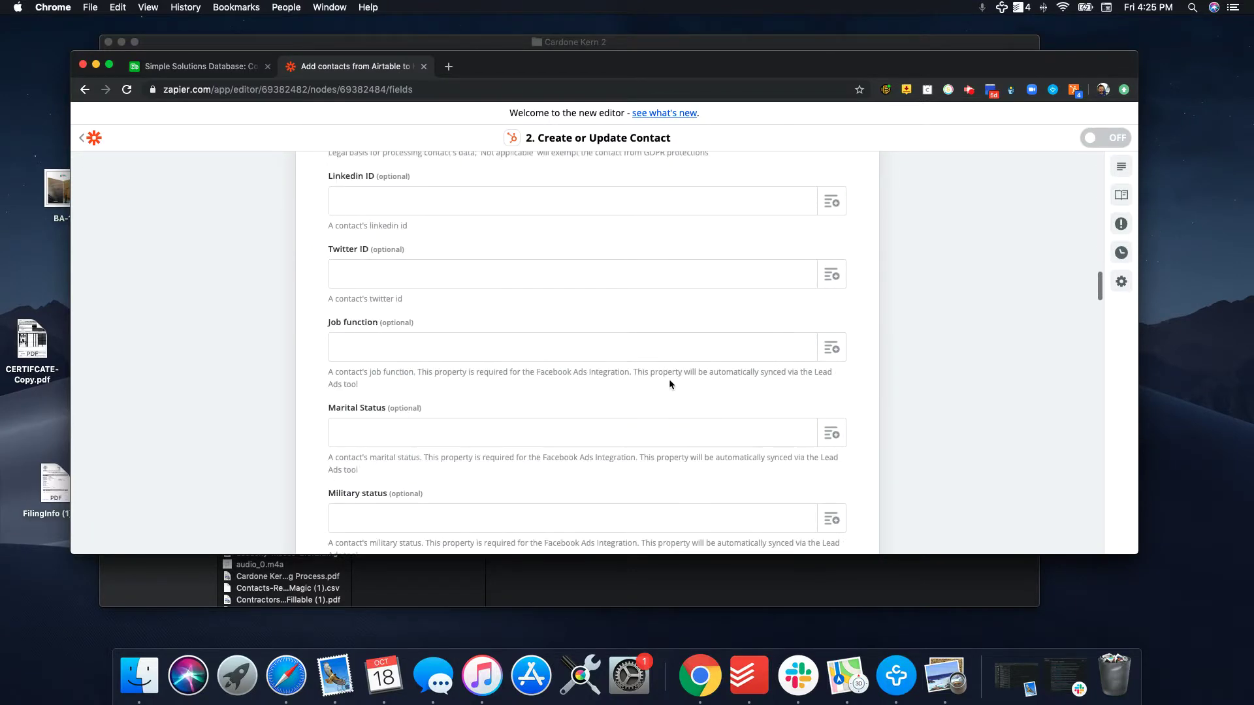
{"action": "scroll", "coordinate": [587, 353], "scroll_direction": "down", "scroll_amount": 7}
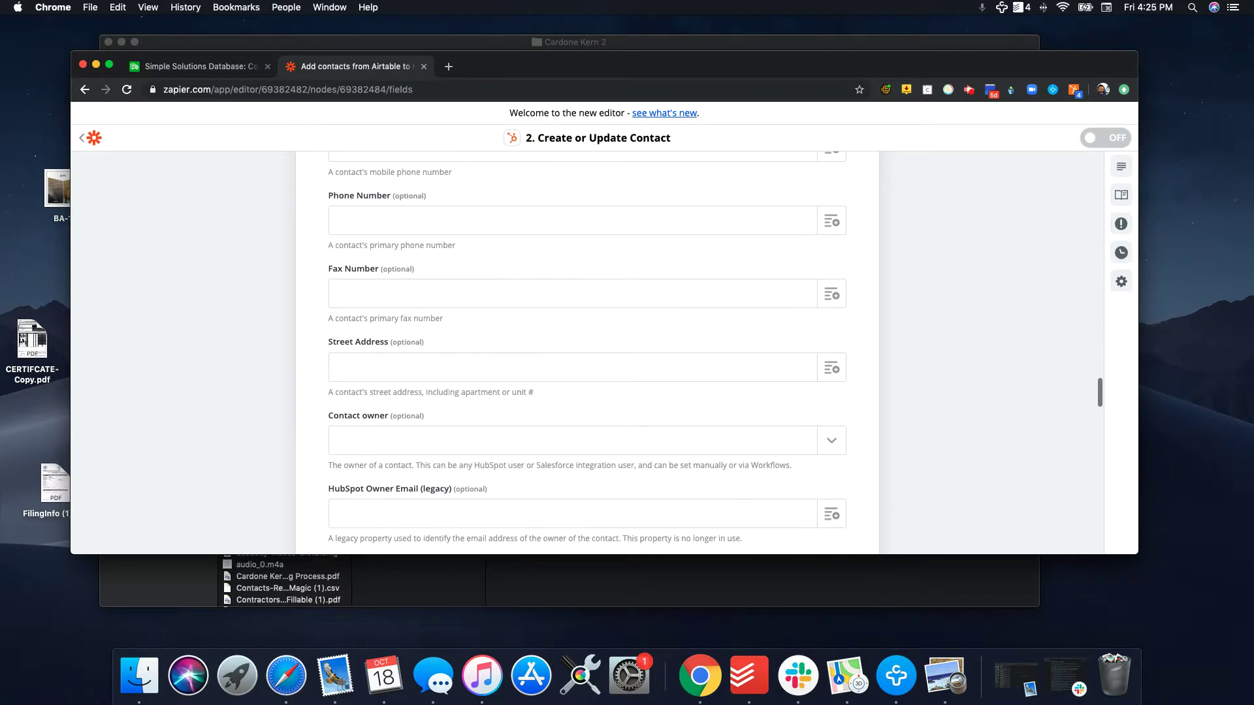
{"action": "scroll", "coordinate": [587, 353], "scroll_direction": "down", "scroll_amount": 3}
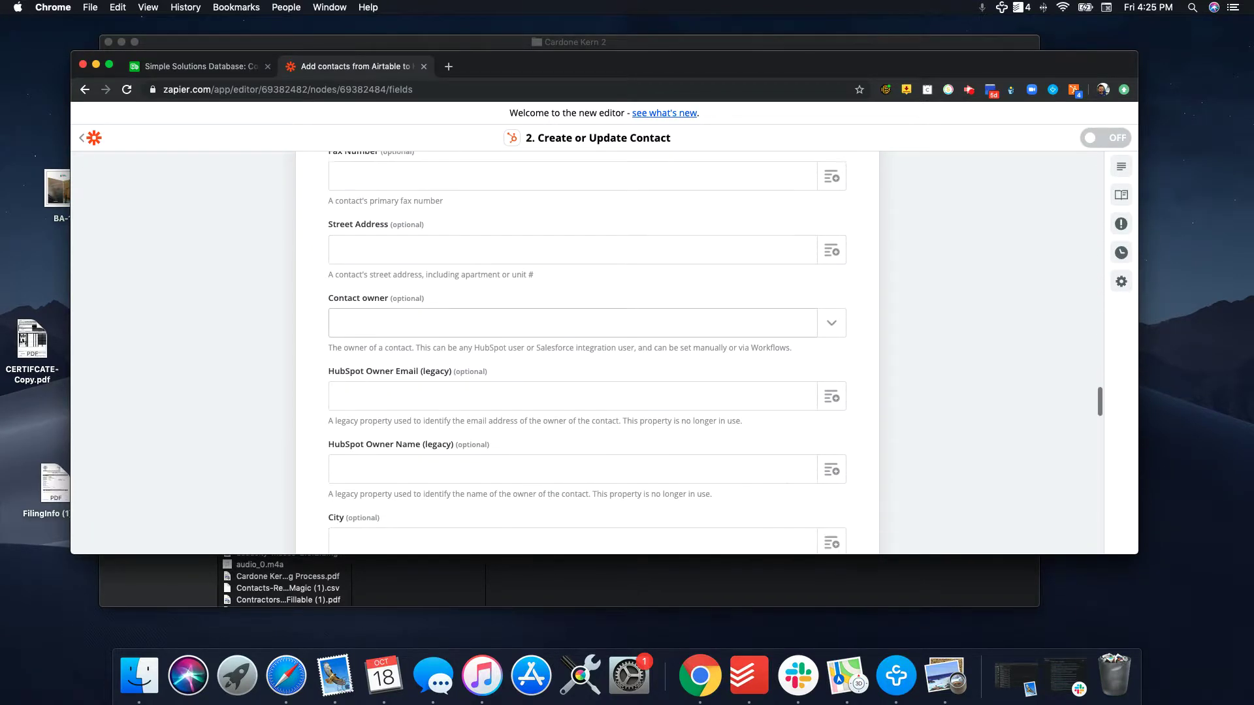
Look through the Airtable record values available for the optional First Name field.
{"action": "scroll", "coordinate": [587, 353], "scroll_direction": "up", "scroll_amount": 8}
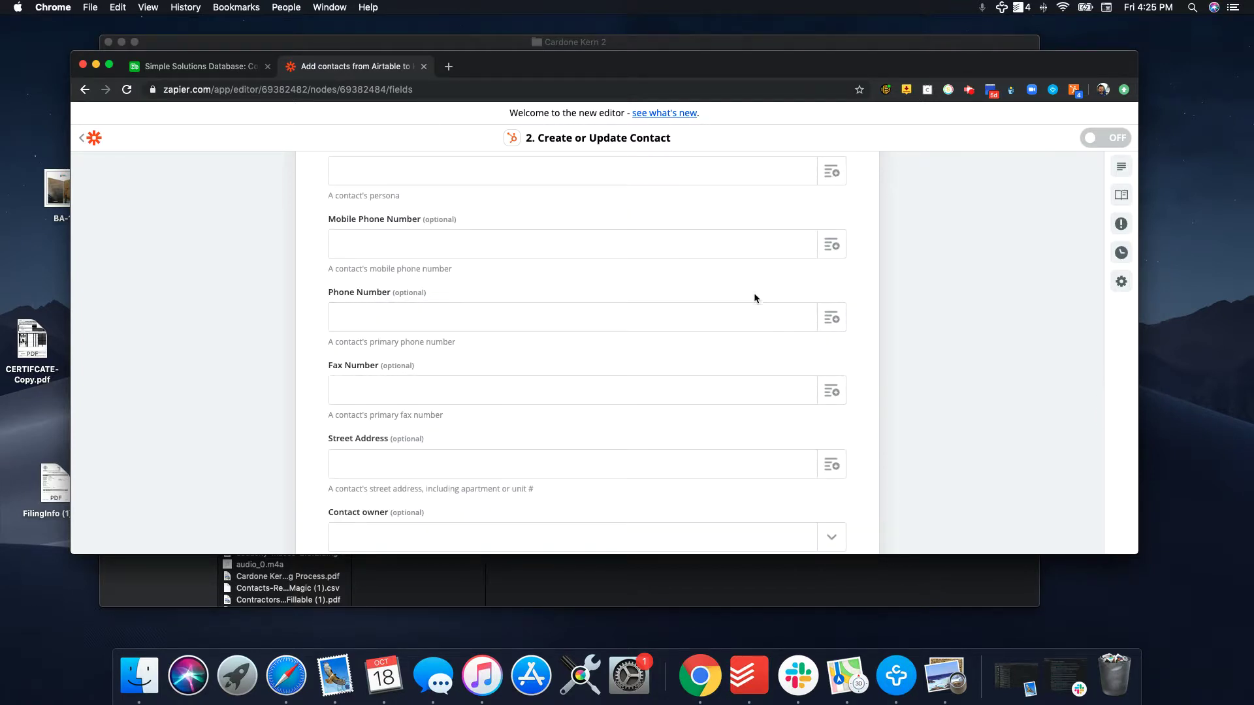
{"action": "scroll", "coordinate": [756, 295], "scroll_direction": "up", "scroll_amount": 4}
{"action": "scroll", "coordinate": [796, 296], "scroll_direction": "up", "scroll_amount": 8}
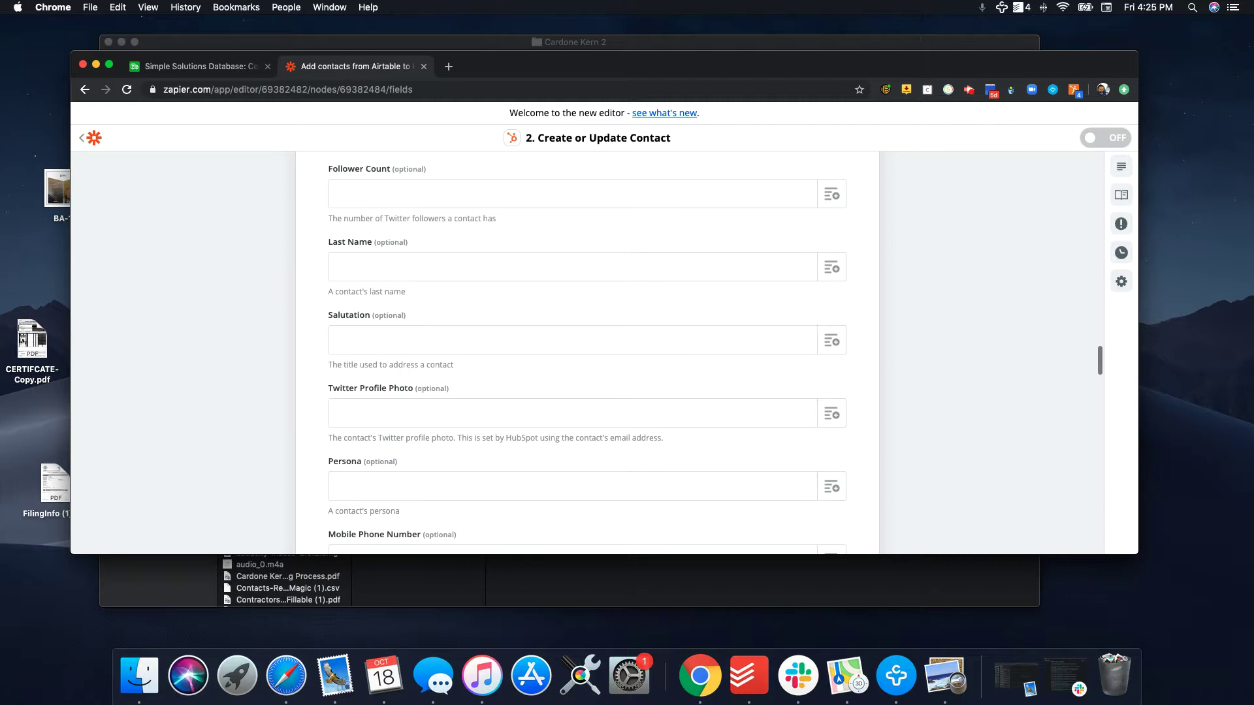
{"action": "scroll", "coordinate": [795, 300], "scroll_direction": "up", "scroll_amount": 3}
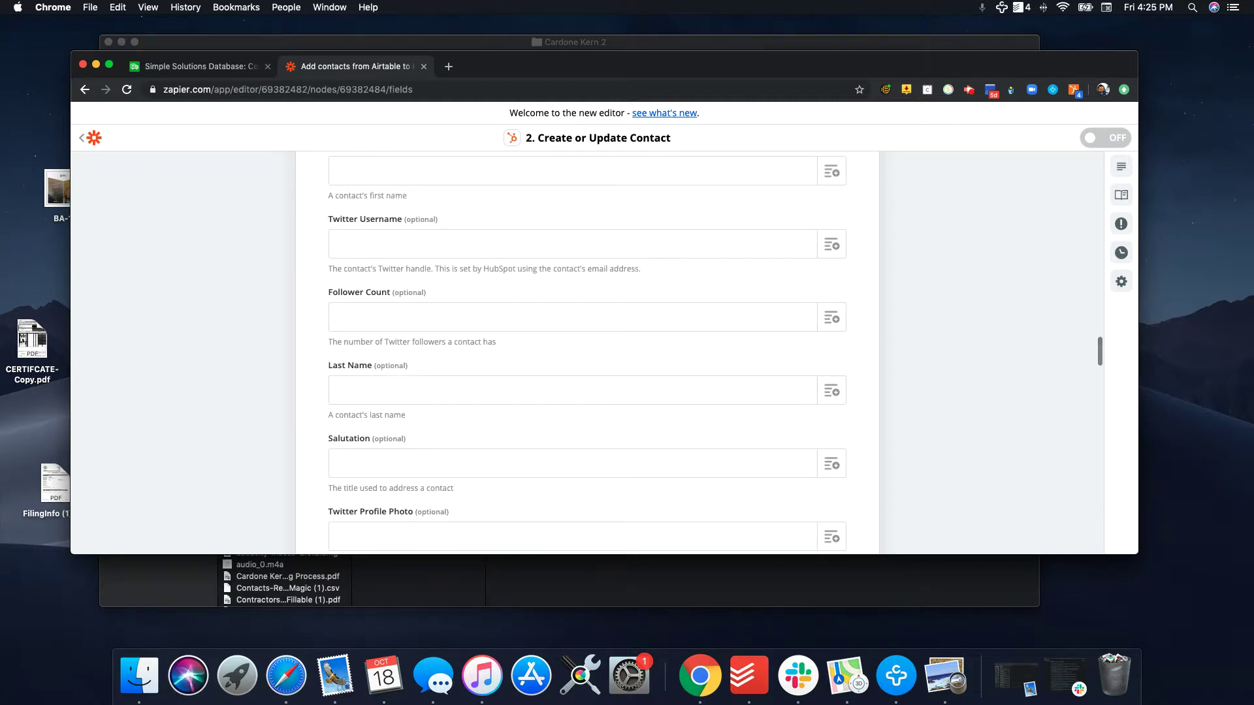
{"action": "scroll", "coordinate": [781, 375], "scroll_direction": "up", "scroll_amount": 7}
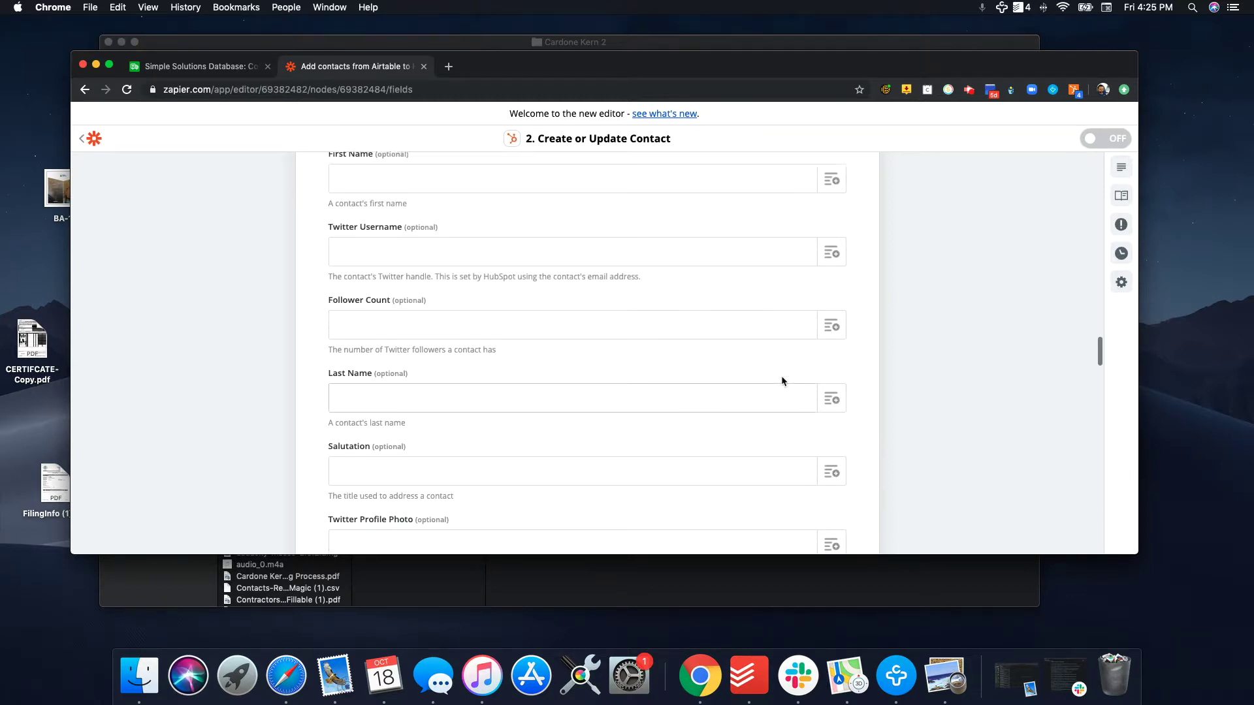
{"action": "left_click", "coordinate": [831, 375]}
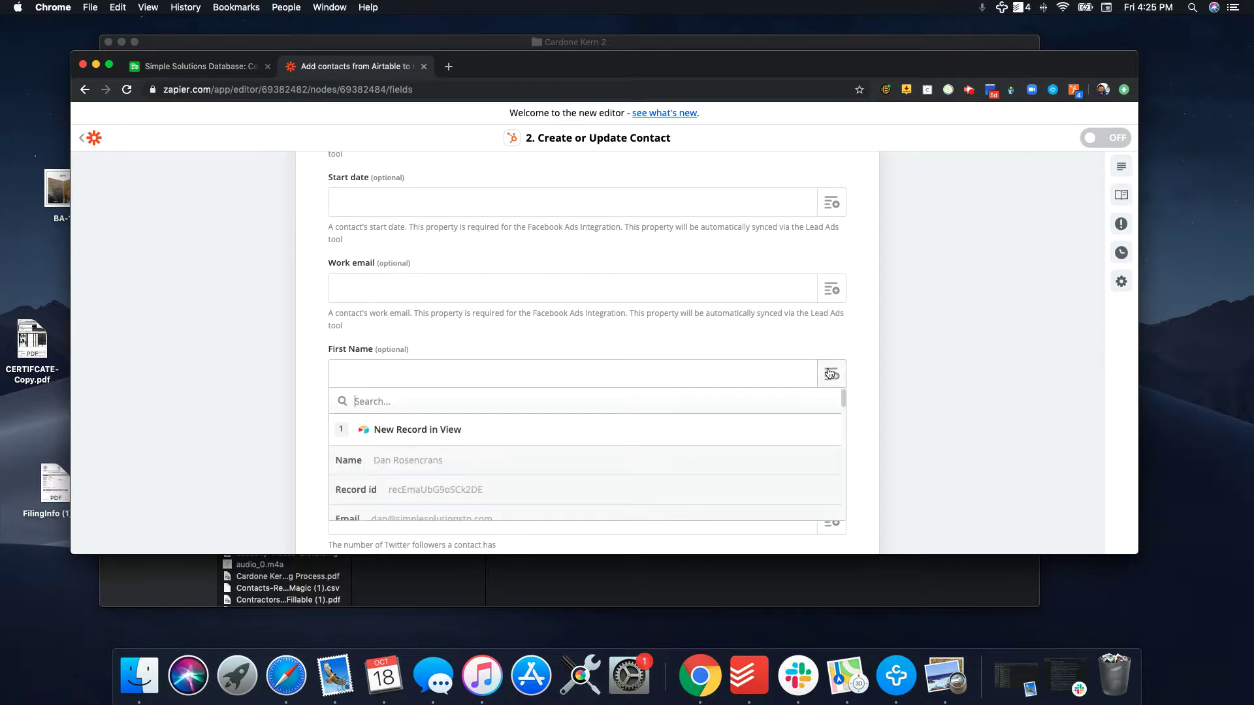
{"action": "scroll", "coordinate": [697, 400], "scroll_direction": "down", "scroll_amount": 3}
{"action": "scroll", "coordinate": [568, 488], "scroll_direction": "down", "scroll_amount": 5}
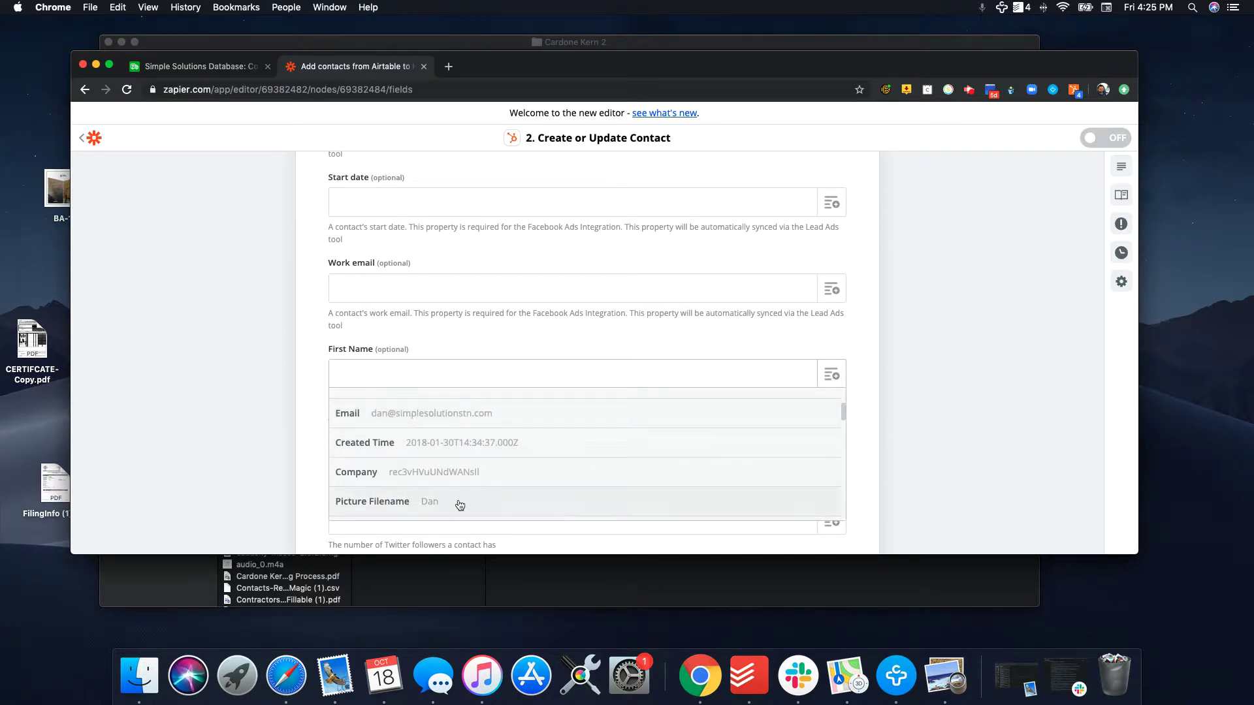
{"action": "scroll", "coordinate": [587, 454], "scroll_direction": "down", "scroll_amount": 10}
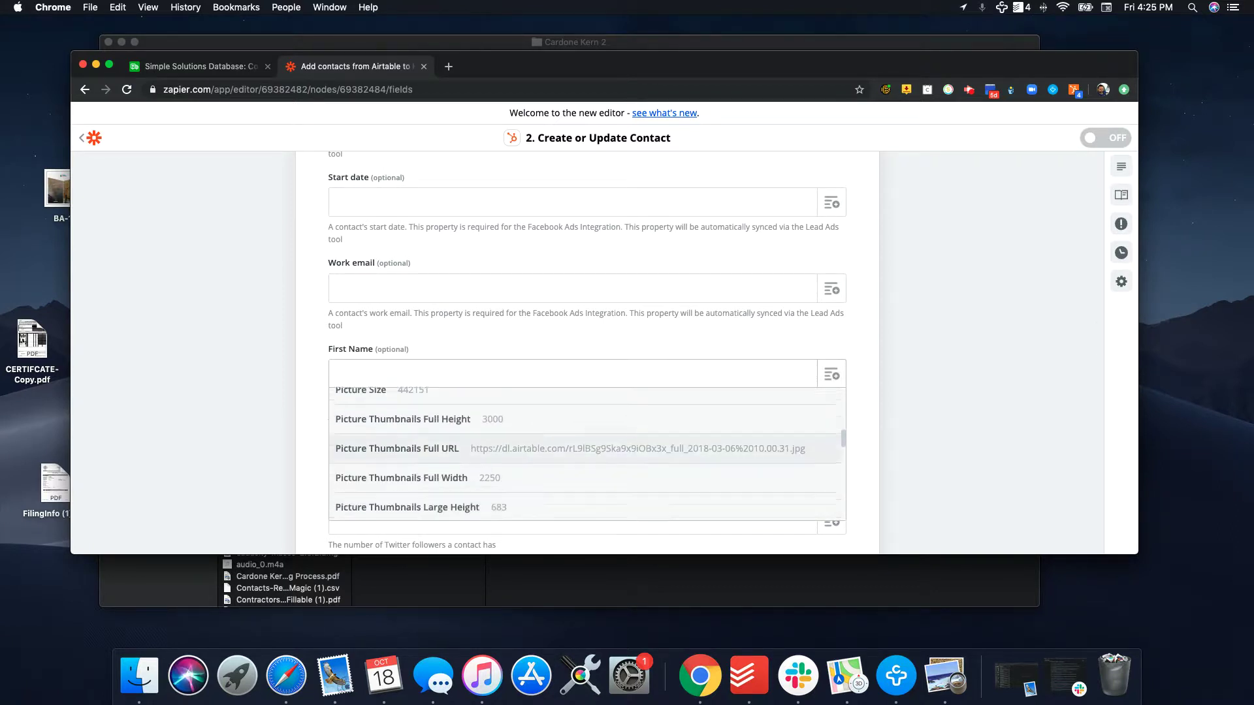
{"action": "scroll", "coordinate": [587, 454], "scroll_direction": "down", "scroll_amount": 2}
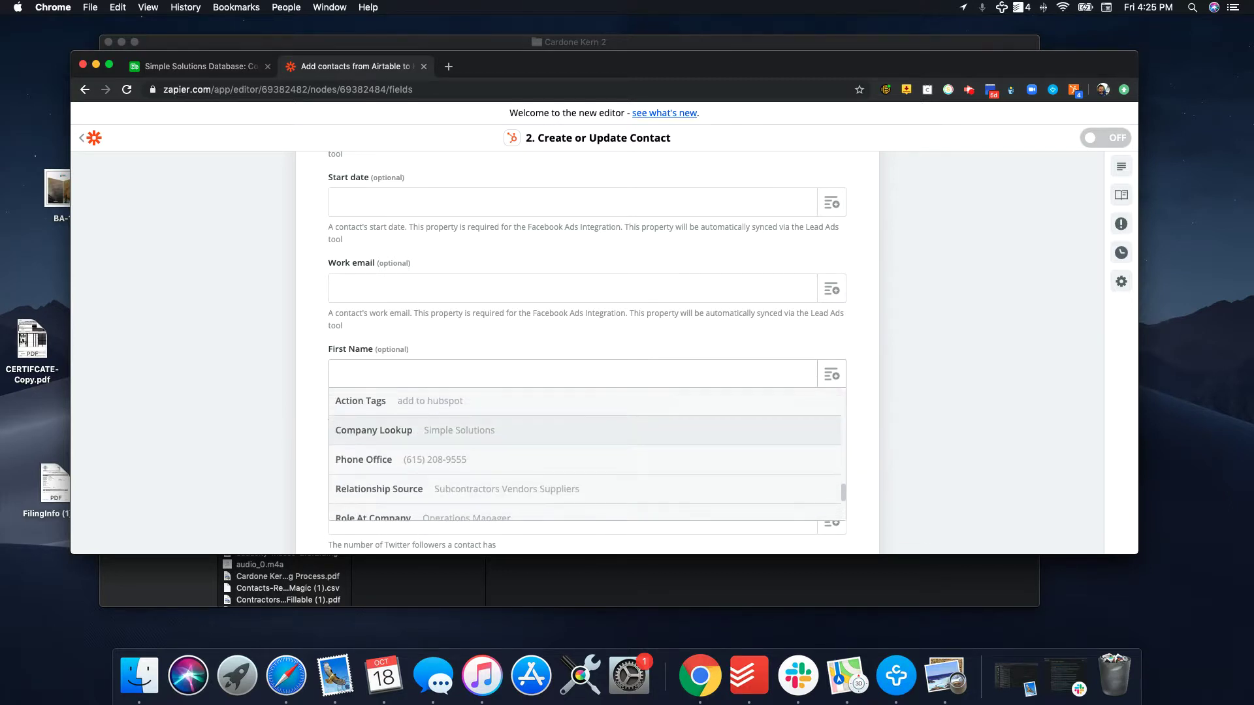
{"action": "scroll", "coordinate": [541, 484], "scroll_direction": "down", "scroll_amount": 5}
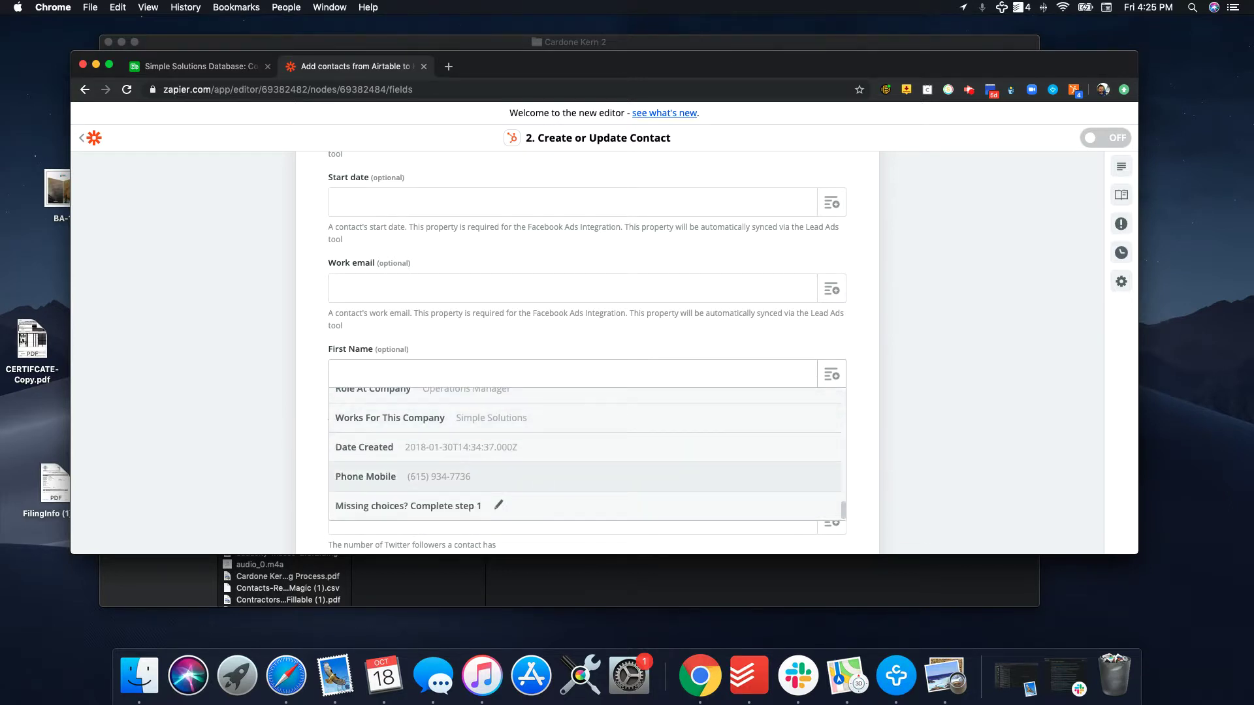
{"action": "scroll", "coordinate": [541, 483], "scroll_direction": "up", "scroll_amount": 10}
{"action": "scroll", "coordinate": [539, 476], "scroll_direction": "down", "scroll_amount": 6}
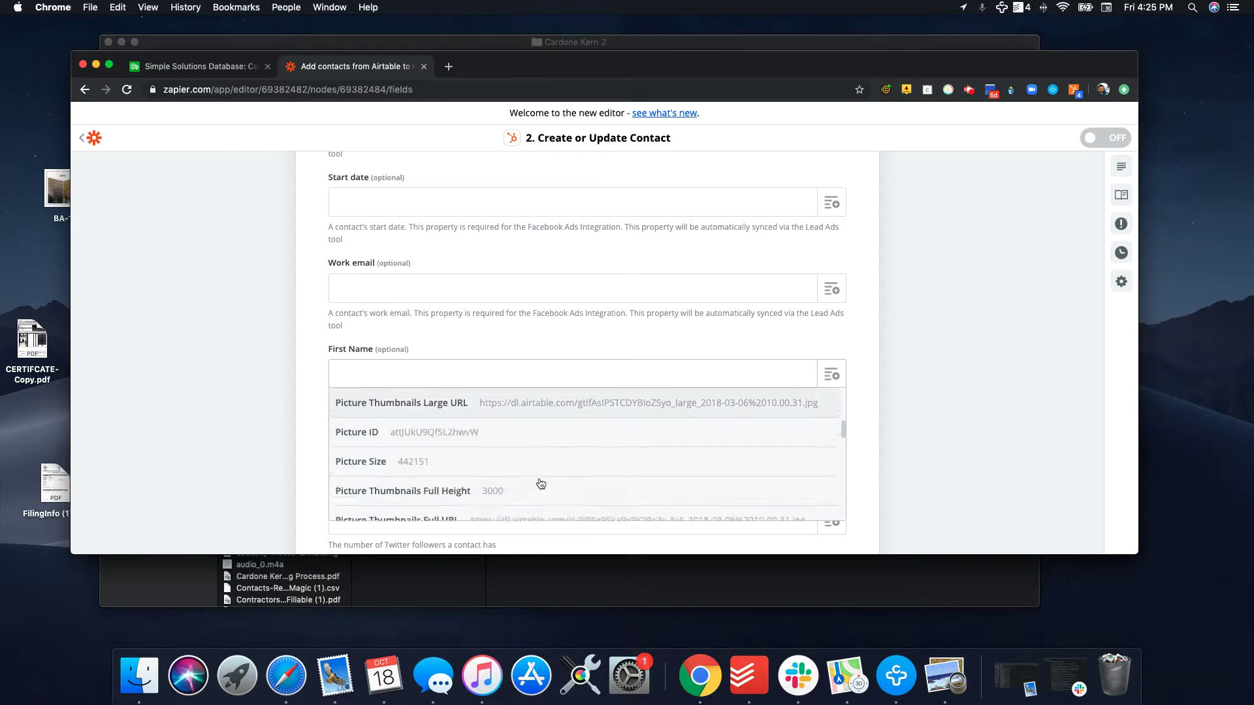
{"action": "scroll", "coordinate": [539, 477], "scroll_direction": "down", "scroll_amount": 8}
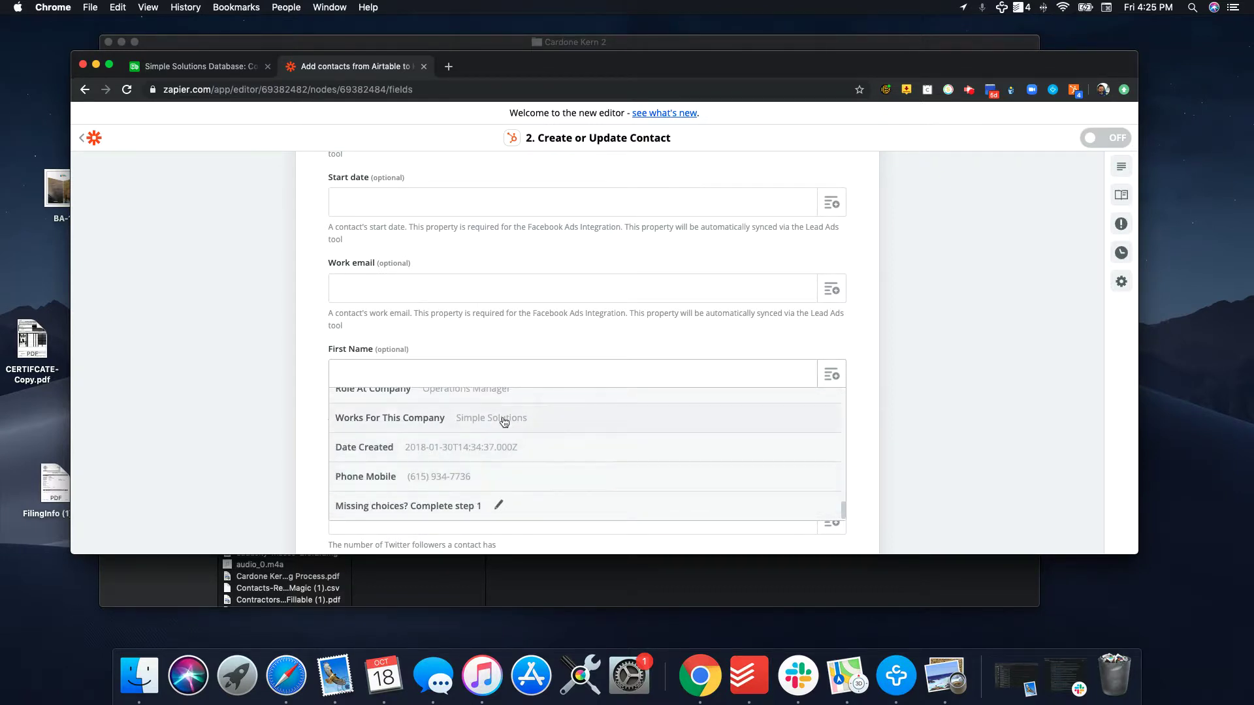
{"action": "scroll", "coordinate": [484, 379], "scroll_direction": "up", "scroll_amount": 10}
{"action": "scroll", "coordinate": [488, 385], "scroll_direction": "down", "scroll_amount": 9}
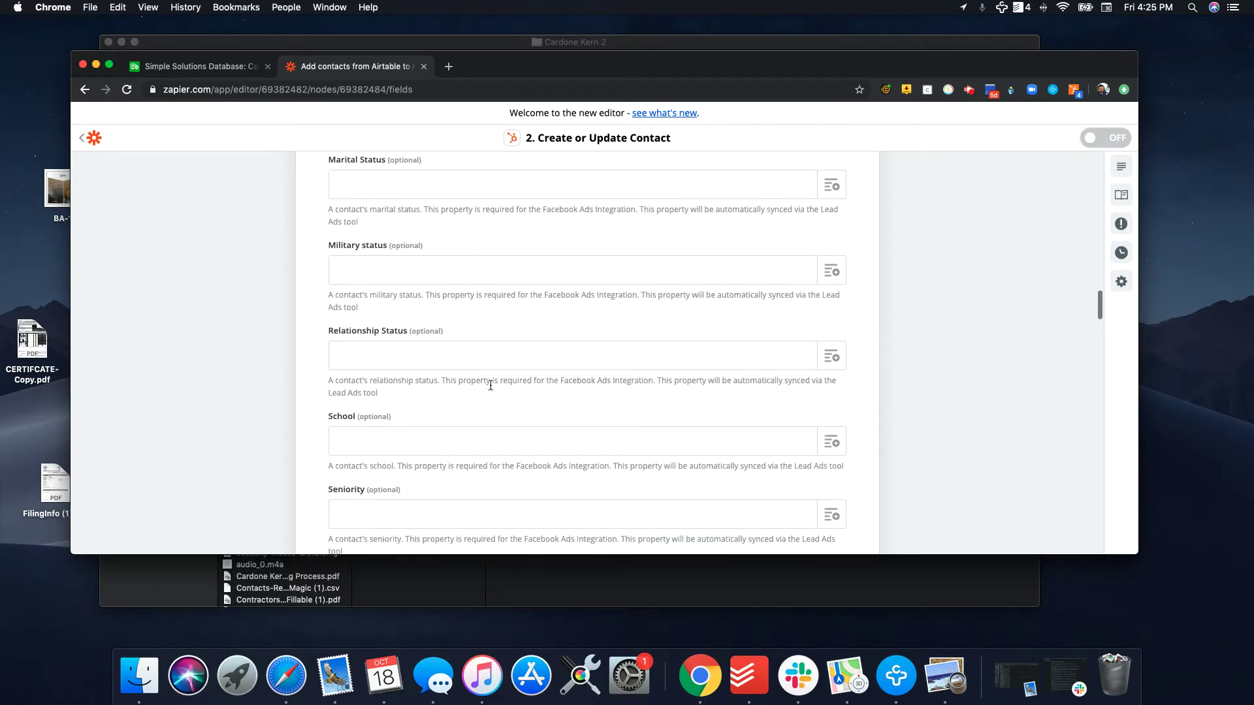
{"action": "left_click", "coordinate": [598, 437]}
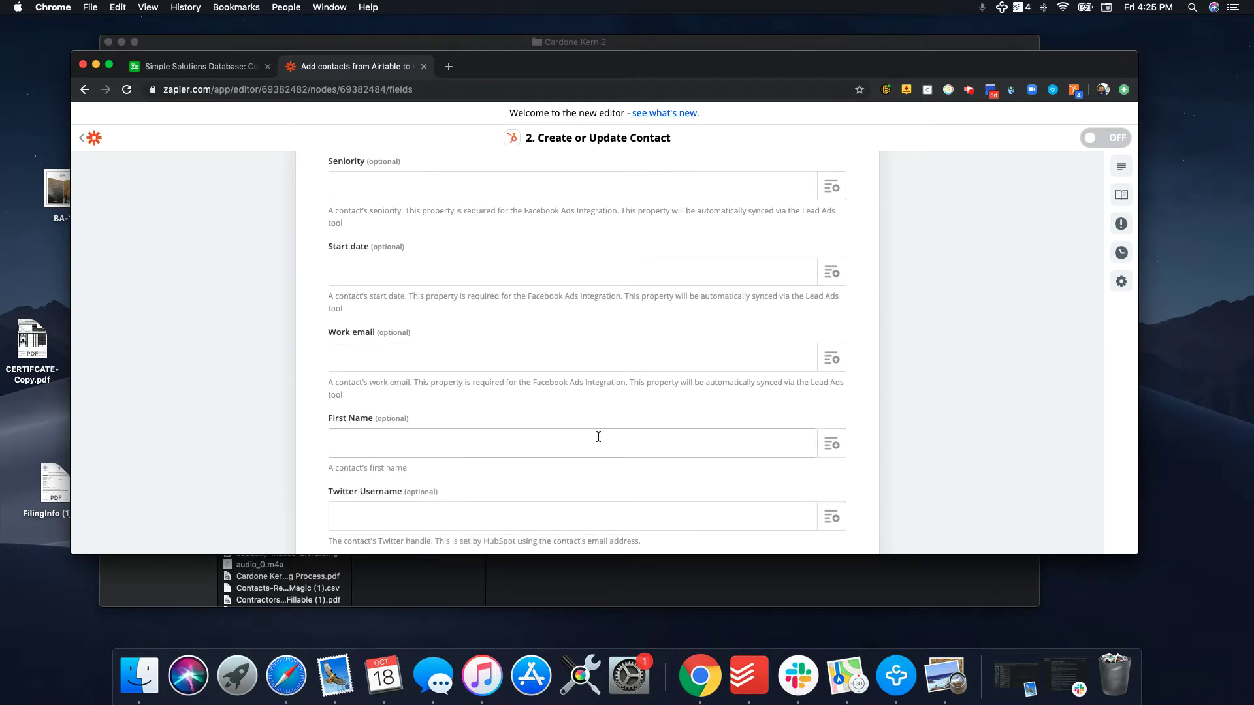
Search the First Name field's record values for the contact's first name, and close the list without picking one.
{"action": "left_click", "coordinate": [830, 446]}
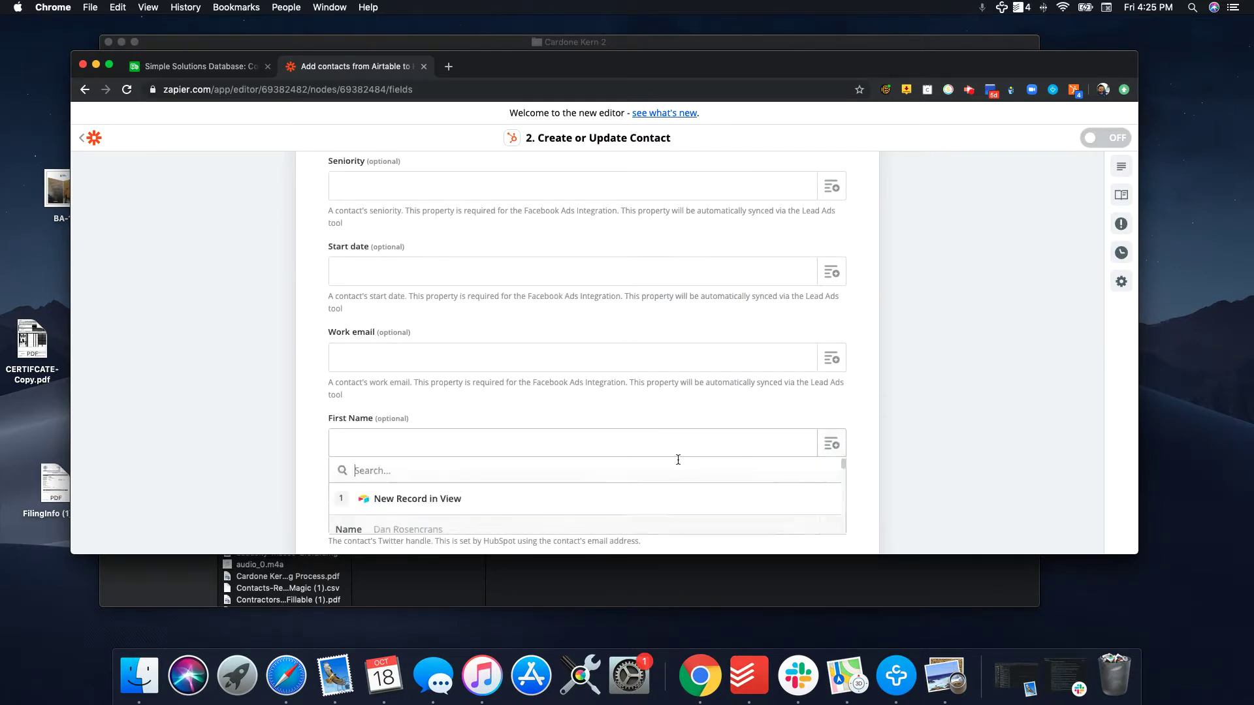
{"action": "type", "text": "dan"}
{"action": "scroll", "coordinate": [661, 457], "scroll_direction": "down", "scroll_amount": 3}
{"action": "scroll", "coordinate": [671, 425], "scroll_direction": "up", "scroll_amount": 1}
{"action": "scroll", "coordinate": [740, 394], "scroll_direction": "down", "scroll_amount": 1}
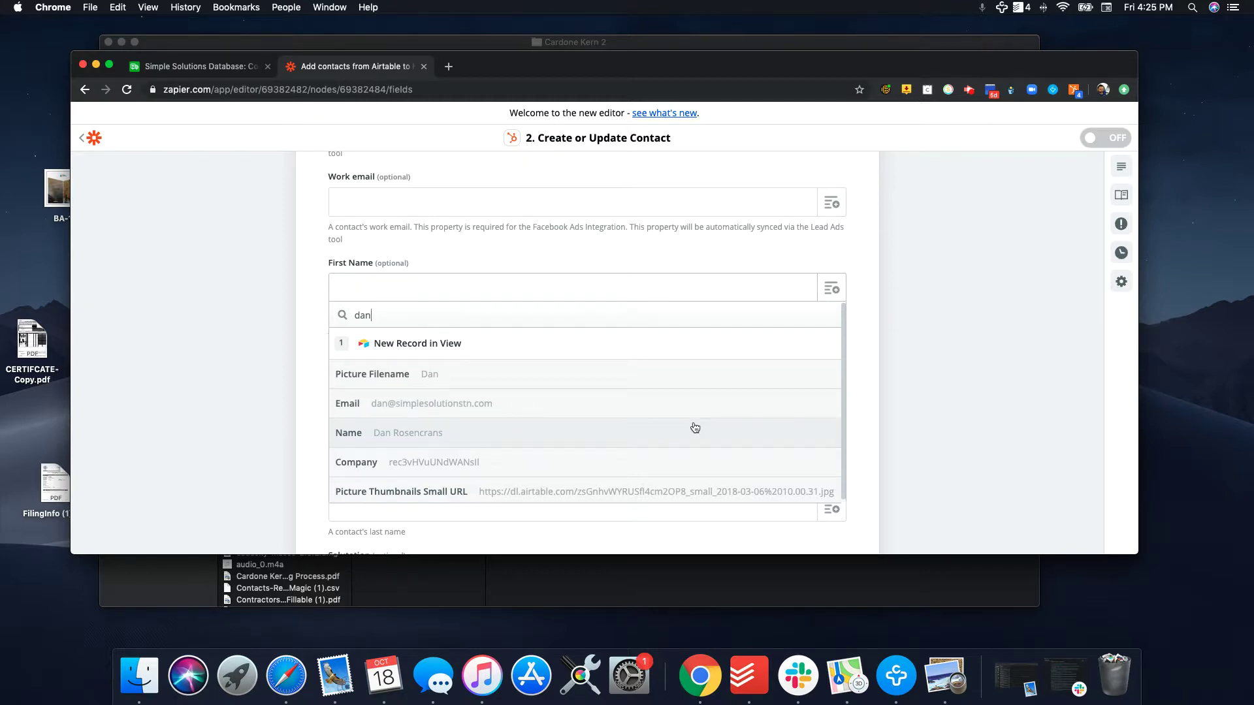
{"action": "scroll", "coordinate": [869, 410], "scroll_direction": "down", "scroll_amount": 1}
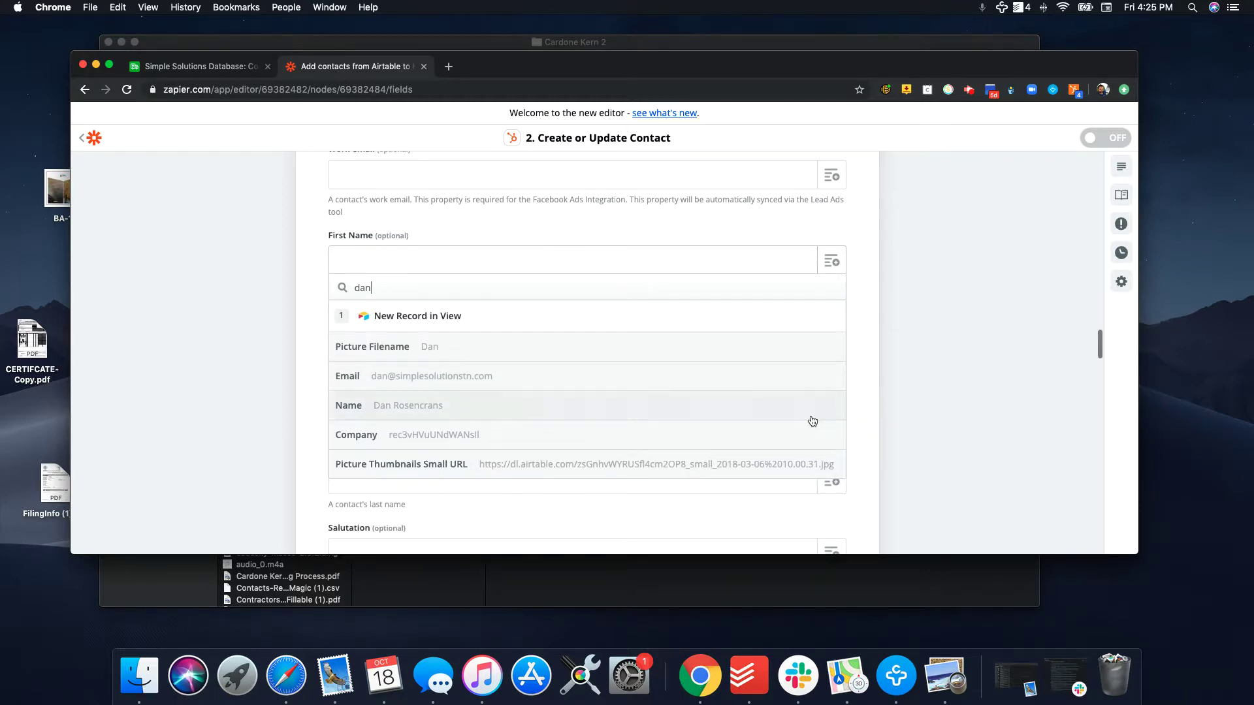
{"action": "left_click", "coordinate": [873, 304]}
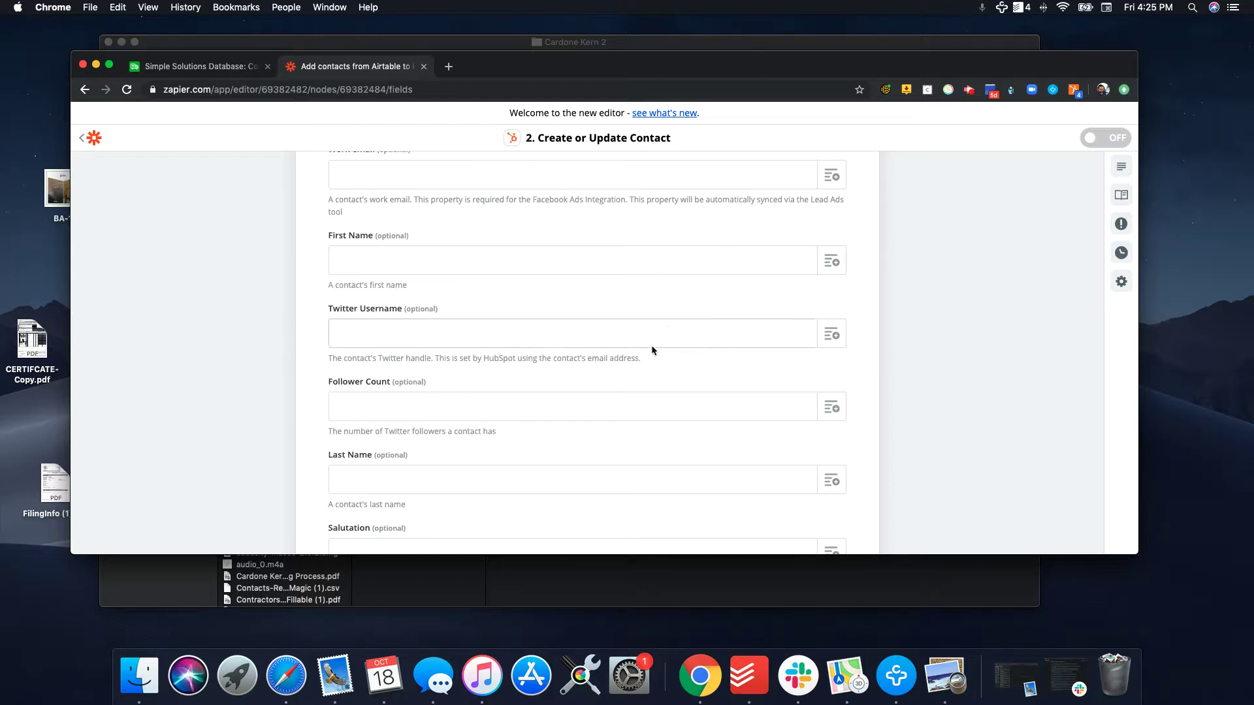
Map the Mobile Phone Number field to the Phone Mobile value from the Airtable record.
{"action": "scroll", "coordinate": [663, 392], "scroll_direction": "down", "scroll_amount": 3}
{"action": "scroll", "coordinate": [587, 353], "scroll_direction": "down", "scroll_amount": 8}
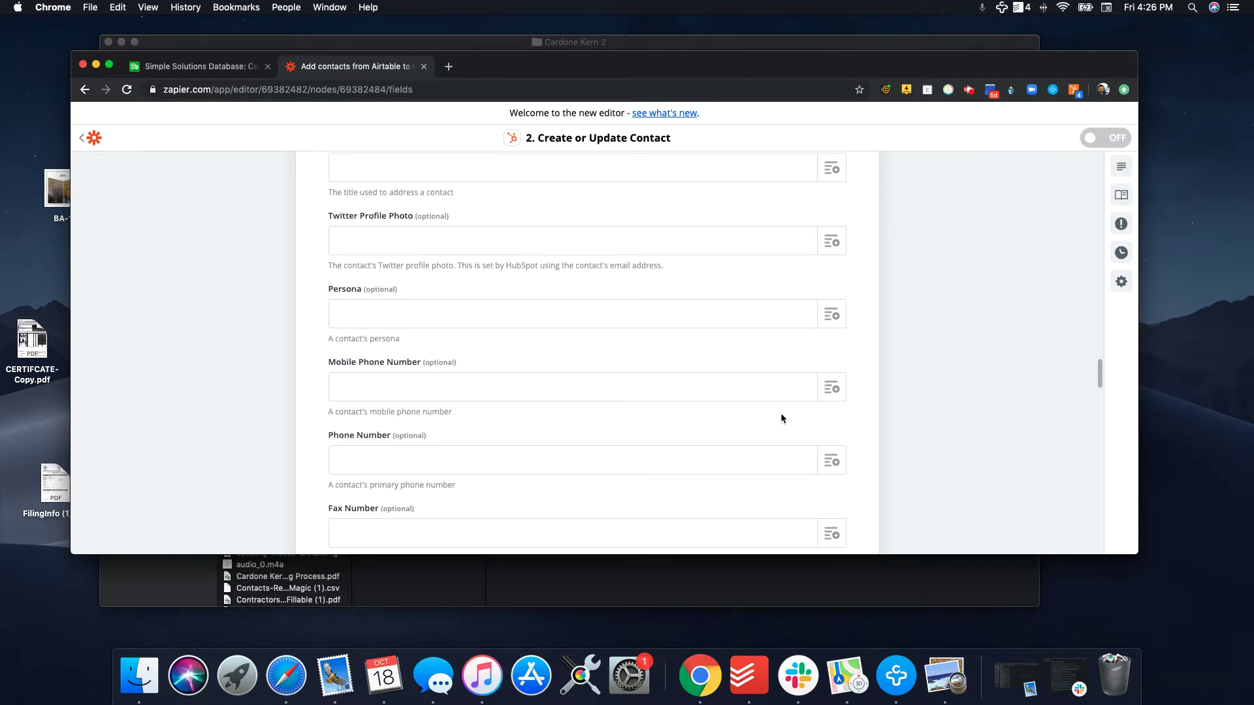
{"action": "left_click", "coordinate": [824, 390]}
{"action": "scroll", "coordinate": [638, 427], "scroll_direction": "down", "scroll_amount": 4}
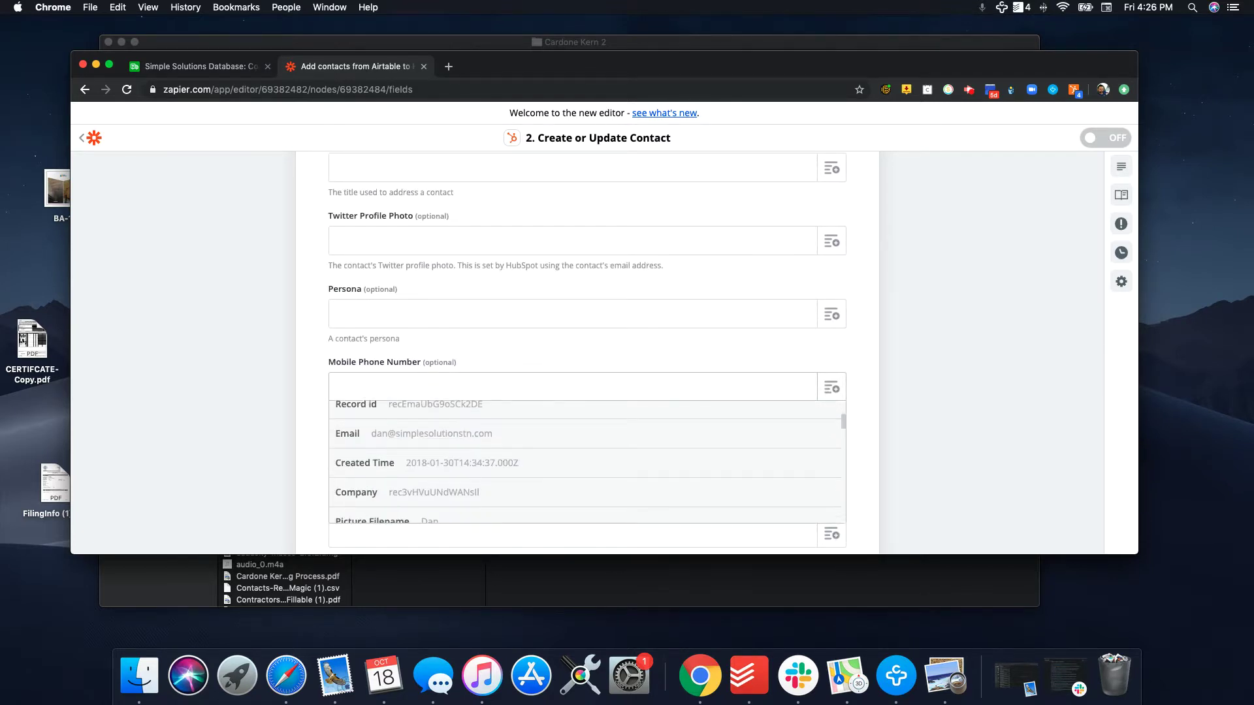
{"action": "scroll", "coordinate": [527, 399], "scroll_direction": "up", "scroll_amount": 4}
{"action": "scroll", "coordinate": [522, 402], "scroll_direction": "down", "scroll_amount": 4}
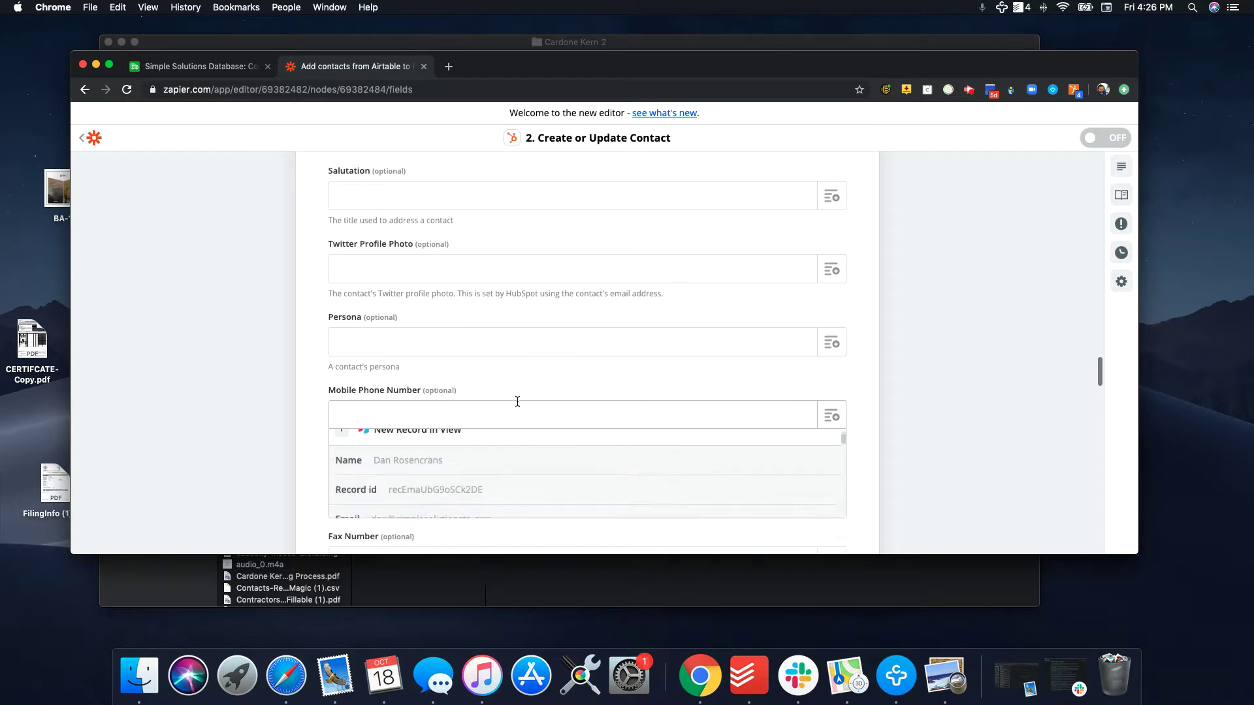
{"action": "scroll", "coordinate": [557, 401], "scroll_direction": "up", "scroll_amount": 2}
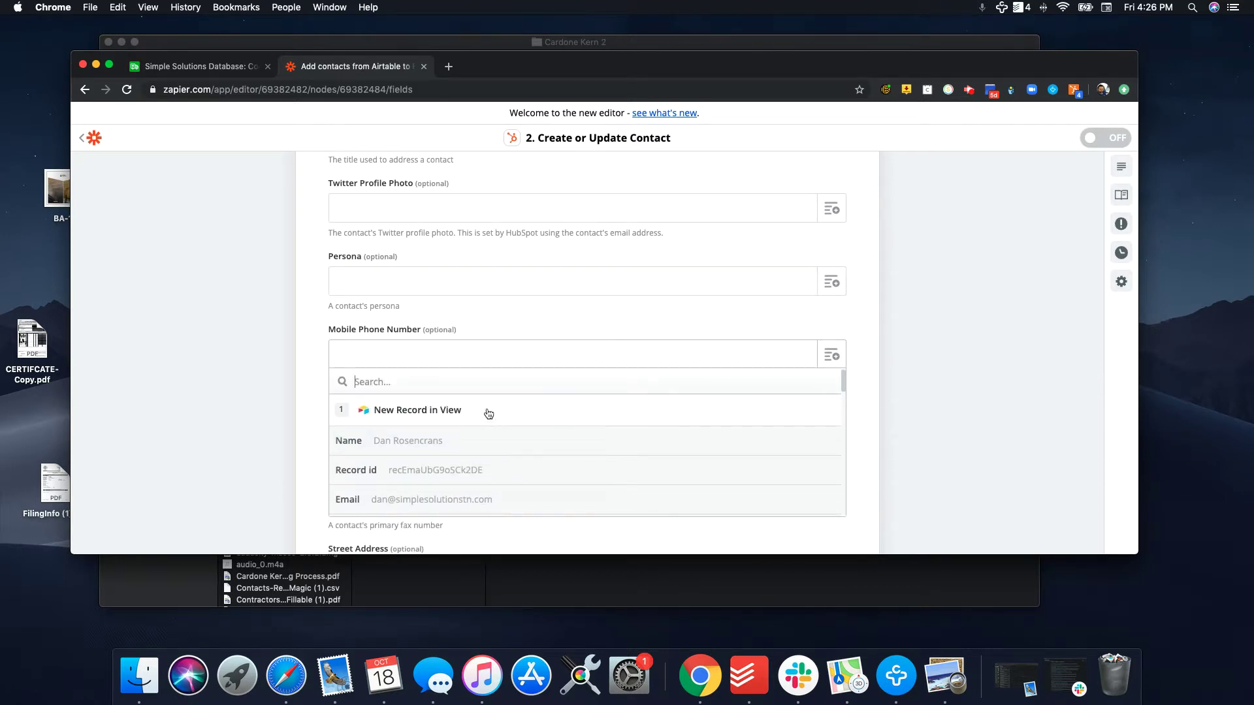
{"action": "type", "text": "mob"}
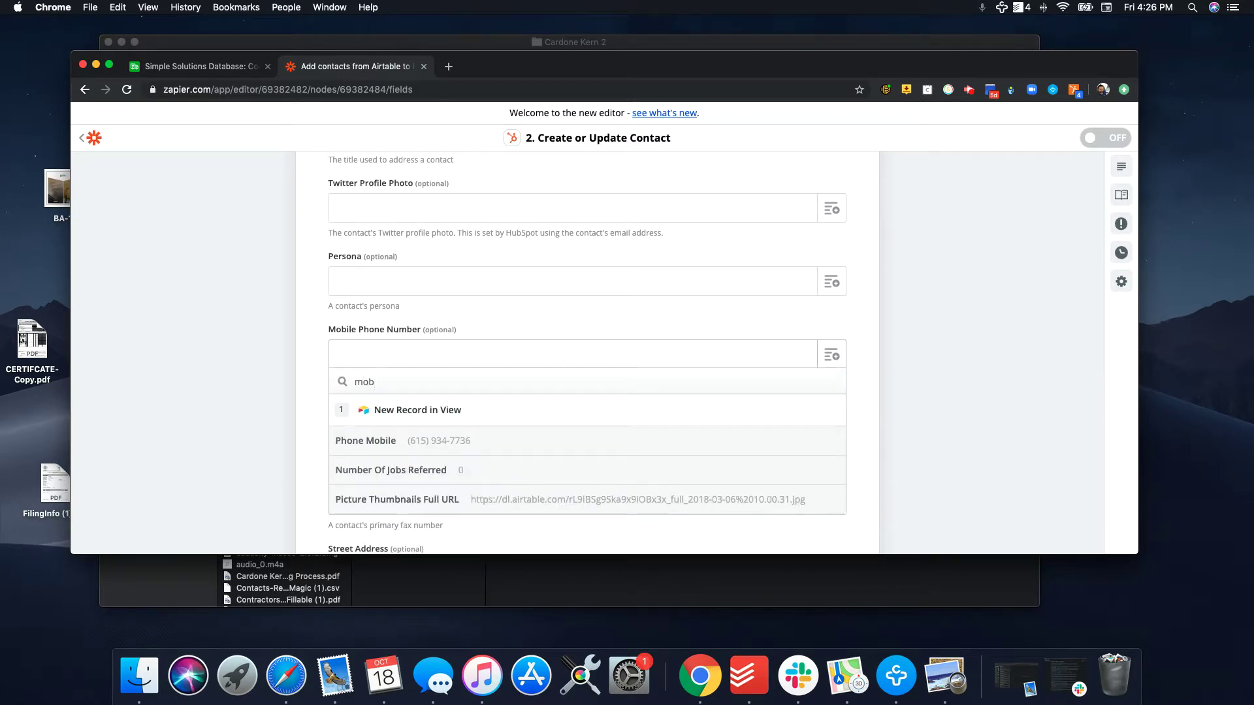
{"action": "left_click", "coordinate": [482, 439]}
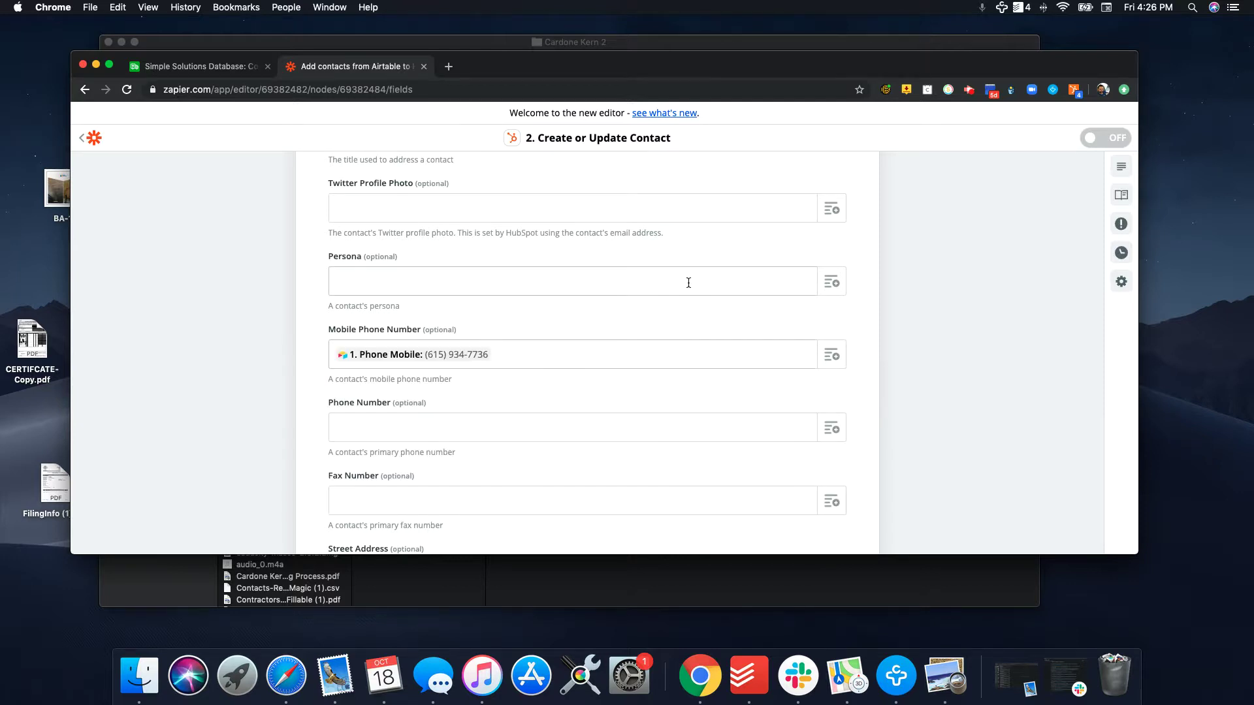
Check the record values offered for the Phone Number field without selecting any.
{"action": "scroll", "coordinate": [687, 281], "scroll_direction": "down", "scroll_amount": 3}
{"action": "scroll", "coordinate": [691, 286], "scroll_direction": "down", "scroll_amount": 1}
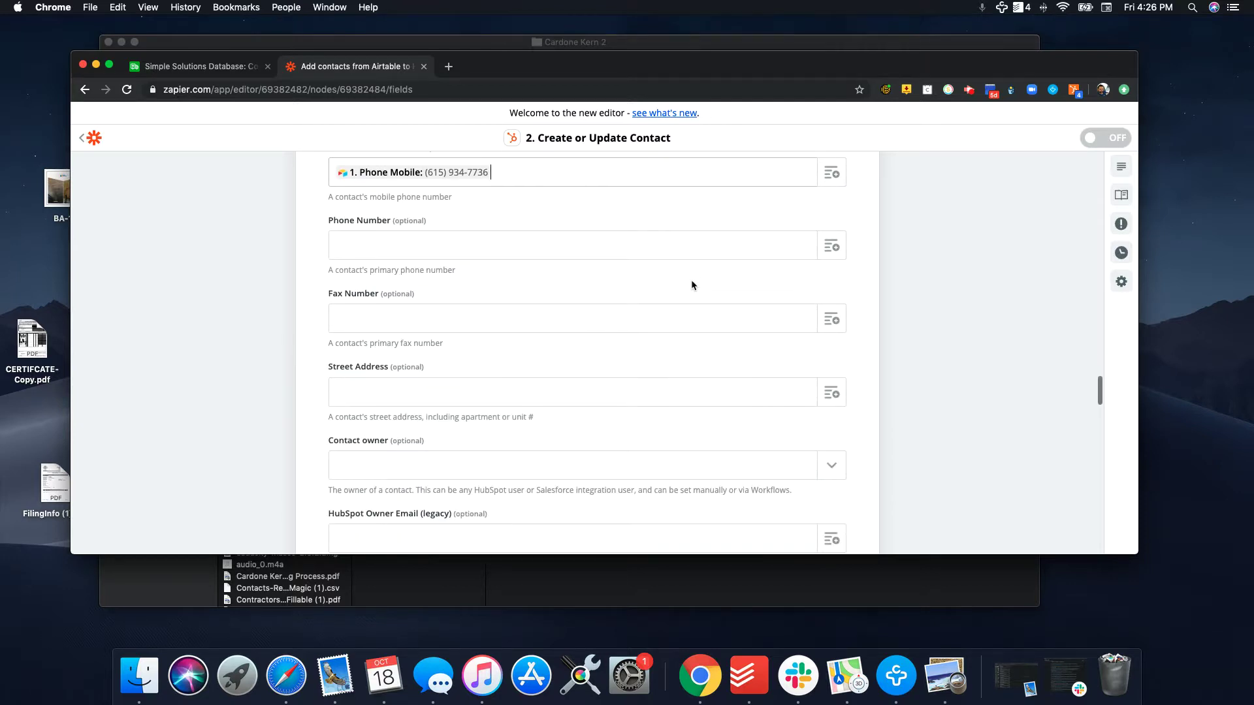
{"action": "left_click", "coordinate": [832, 247]}
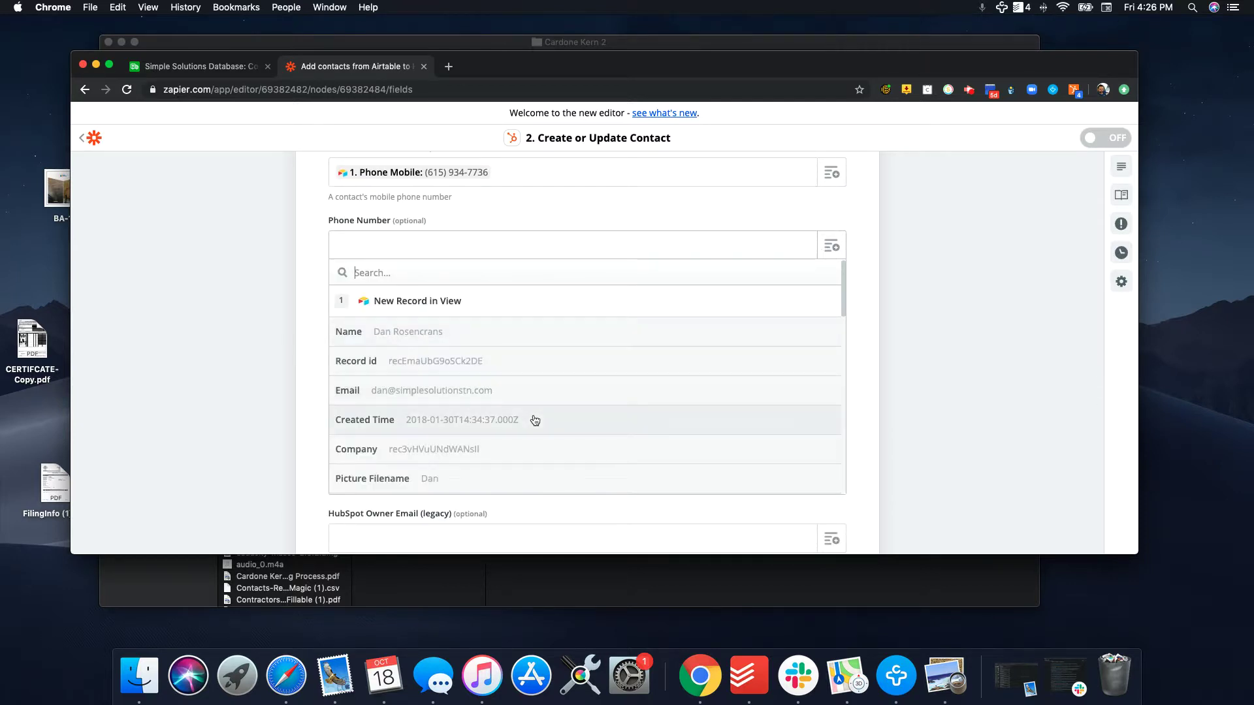
{"action": "left_click", "coordinate": [318, 310]}
Search the Street Address field's record values for "add" and "mail", and close the list without a selection.
{"action": "scroll", "coordinate": [390, 394], "scroll_direction": "down", "scroll_amount": 2}
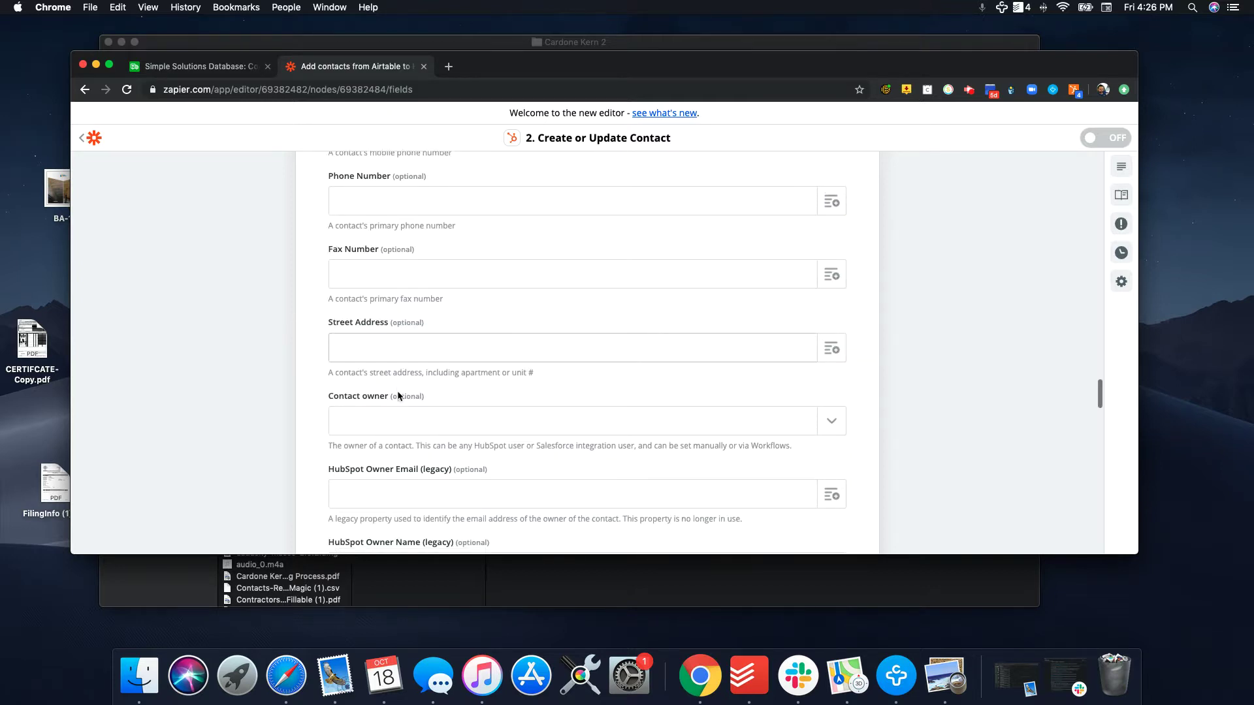
{"action": "left_click", "coordinate": [833, 307]}
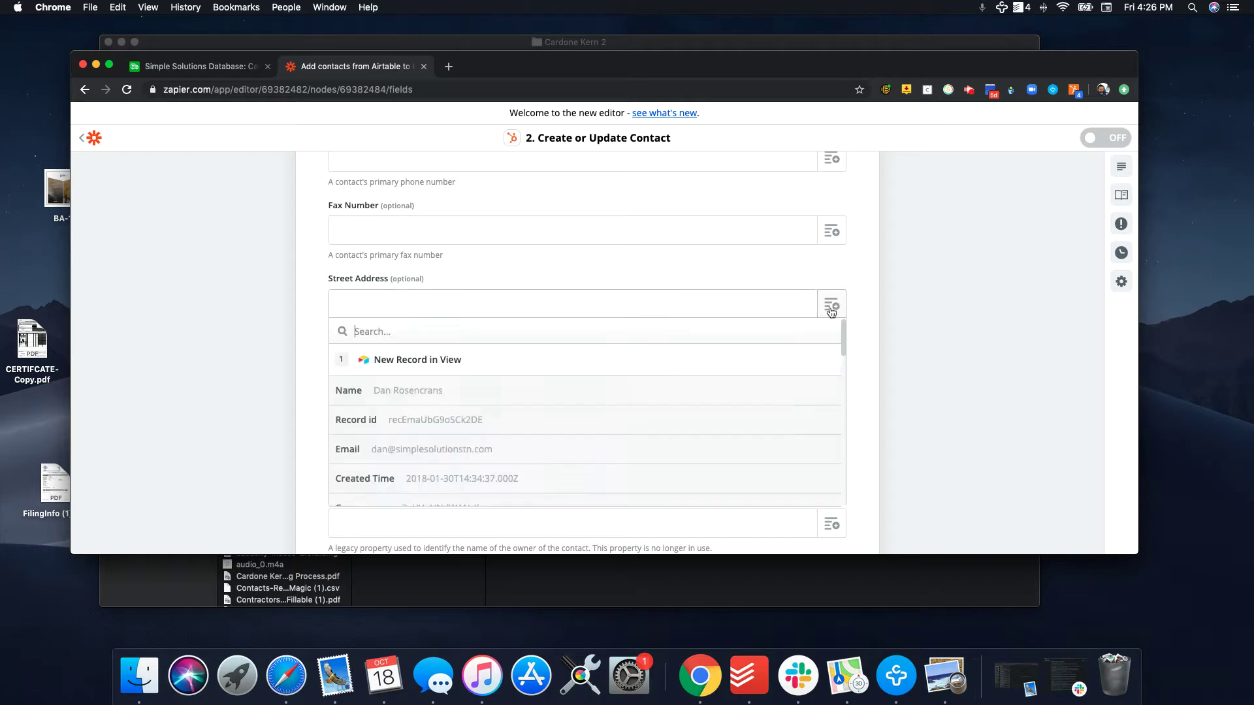
{"action": "type", "text": "add"}
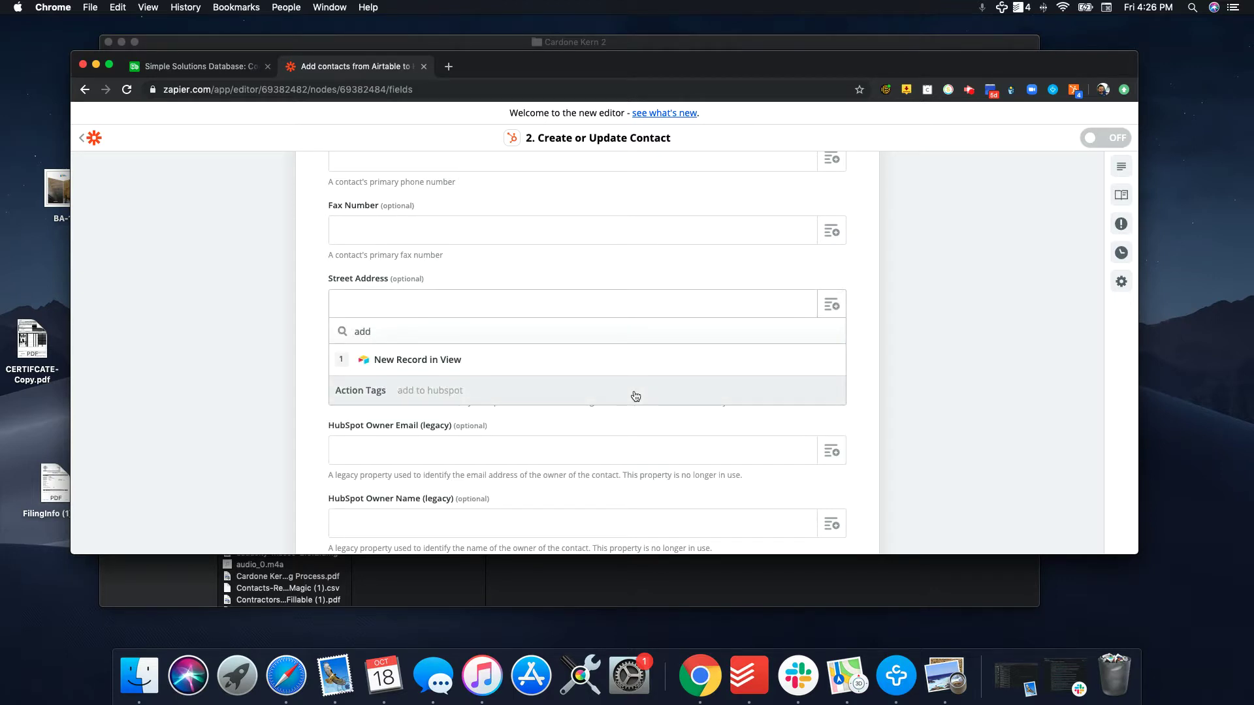
{"action": "key", "text": "BackSpace"}
{"action": "key", "text": "BackSpace"}
{"action": "key", "text": "BackSpace"}
{"action": "type", "text": "mail"}
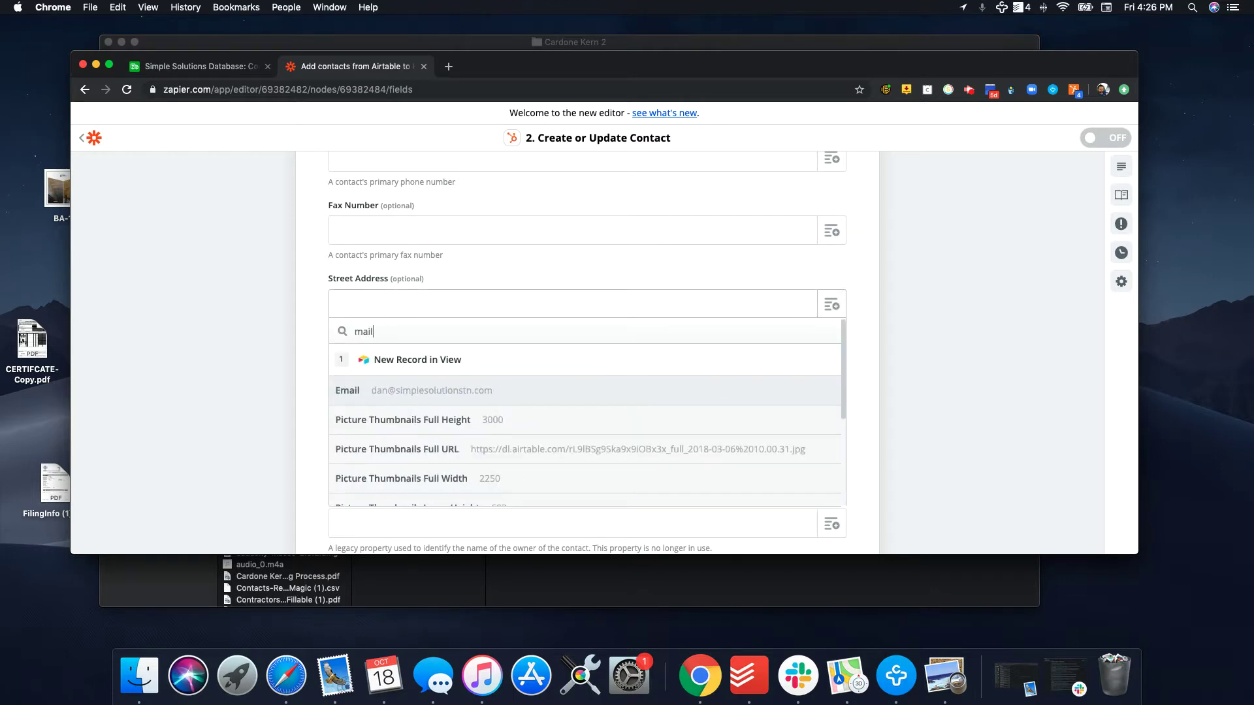
{"action": "type", "text": "i"}
{"action": "key", "text": "BackSpace"}
{"action": "key", "text": "BackSpace"}
{"action": "key", "text": "BackSpace"}
{"action": "key", "text": "BackSpace"}
{"action": "key", "text": "BackSpace"}
{"action": "left_click", "coordinate": [522, 261]}
Map the Photo field to the Picture Thumbnails Large URL value from the Airtable record.
{"action": "scroll", "coordinate": [756, 378], "scroll_direction": "down", "scroll_amount": 5}
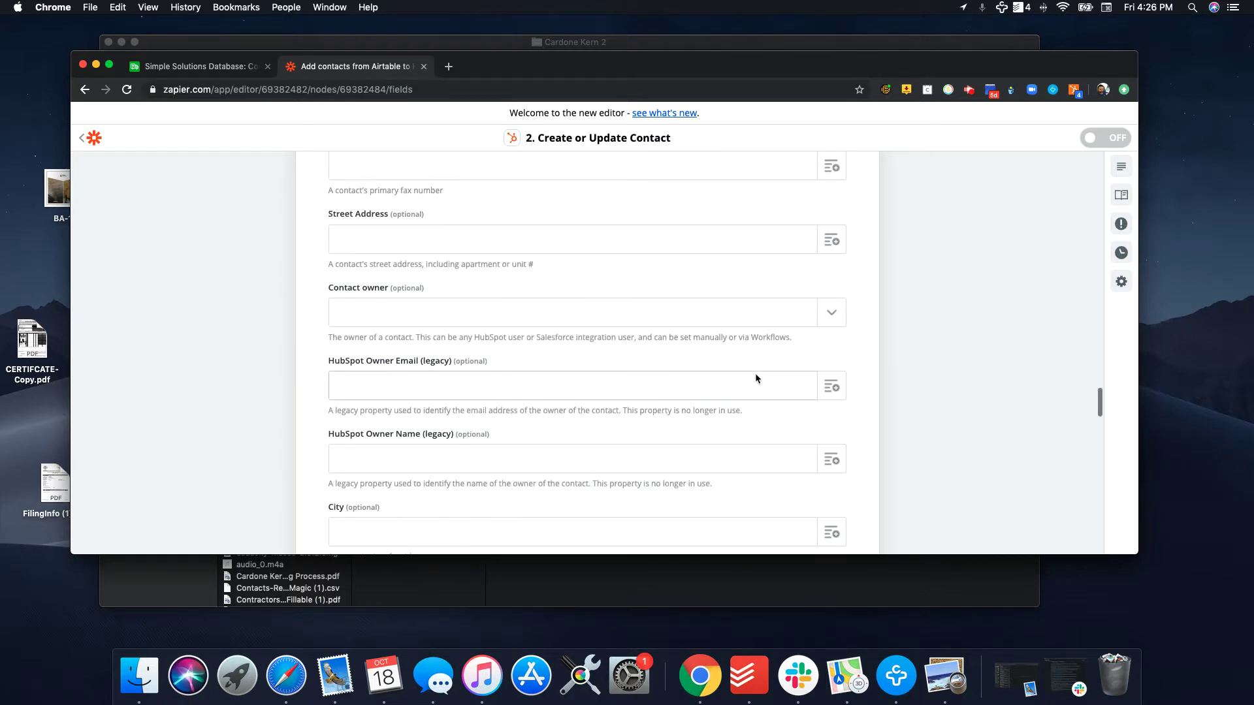
{"action": "scroll", "coordinate": [750, 381], "scroll_direction": "down", "scroll_amount": 15}
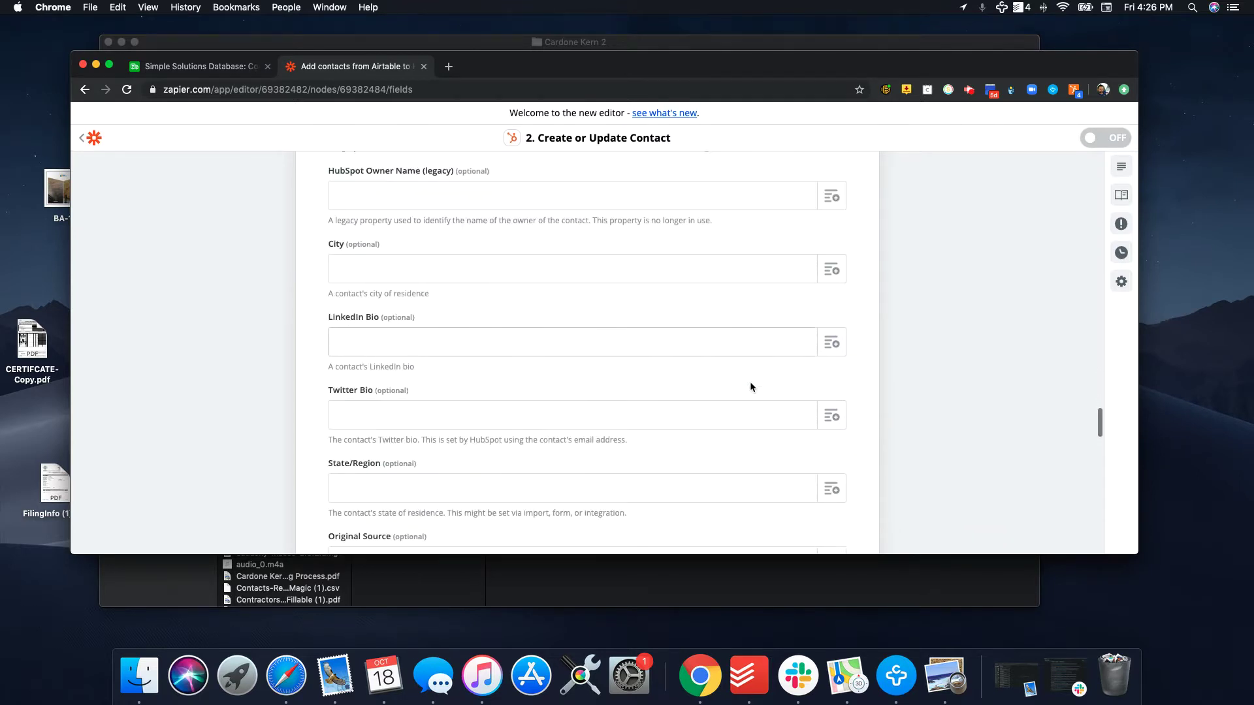
{"action": "scroll", "coordinate": [748, 382], "scroll_direction": "down", "scroll_amount": 10}
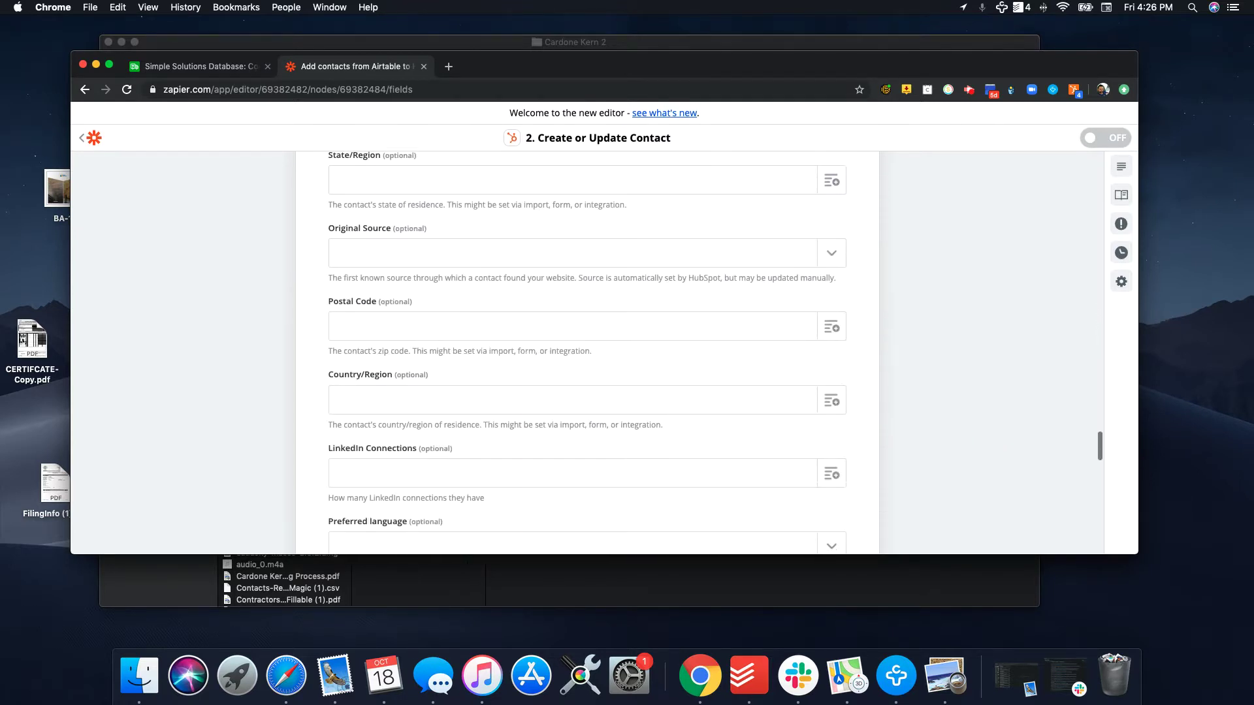
{"action": "scroll", "coordinate": [750, 386], "scroll_direction": "down", "scroll_amount": 4}
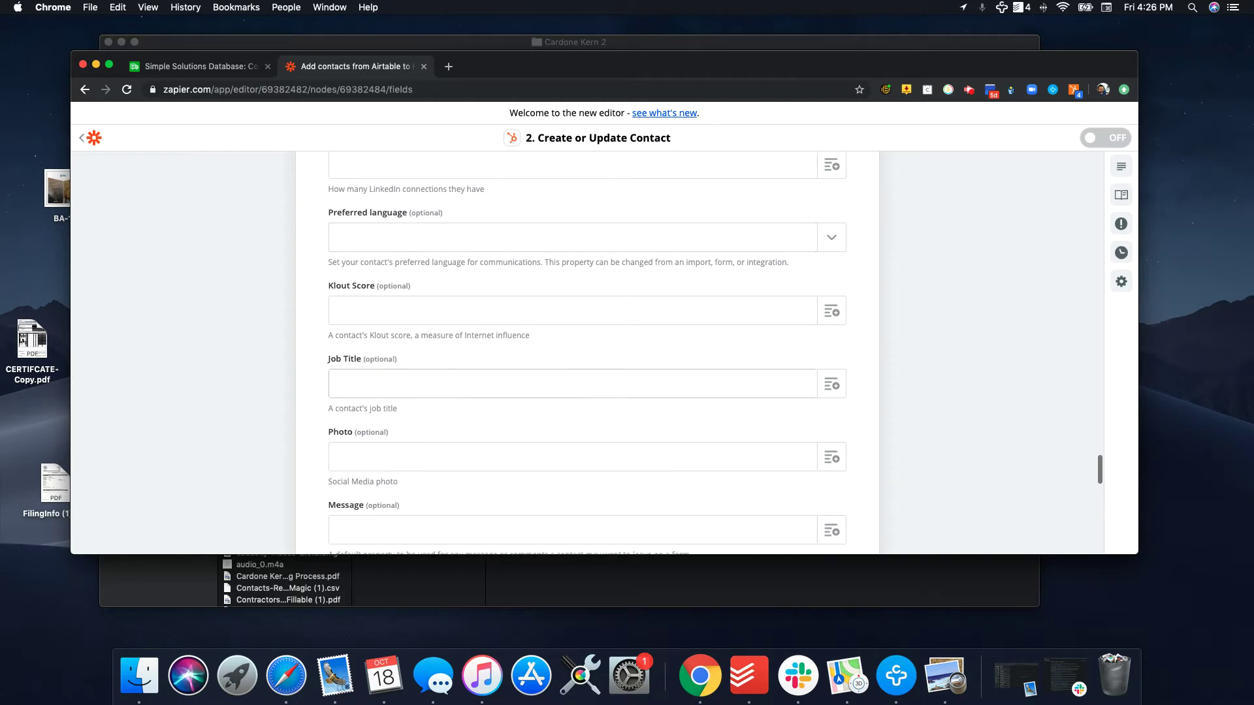
{"action": "scroll", "coordinate": [747, 384], "scroll_direction": "down", "scroll_amount": 5}
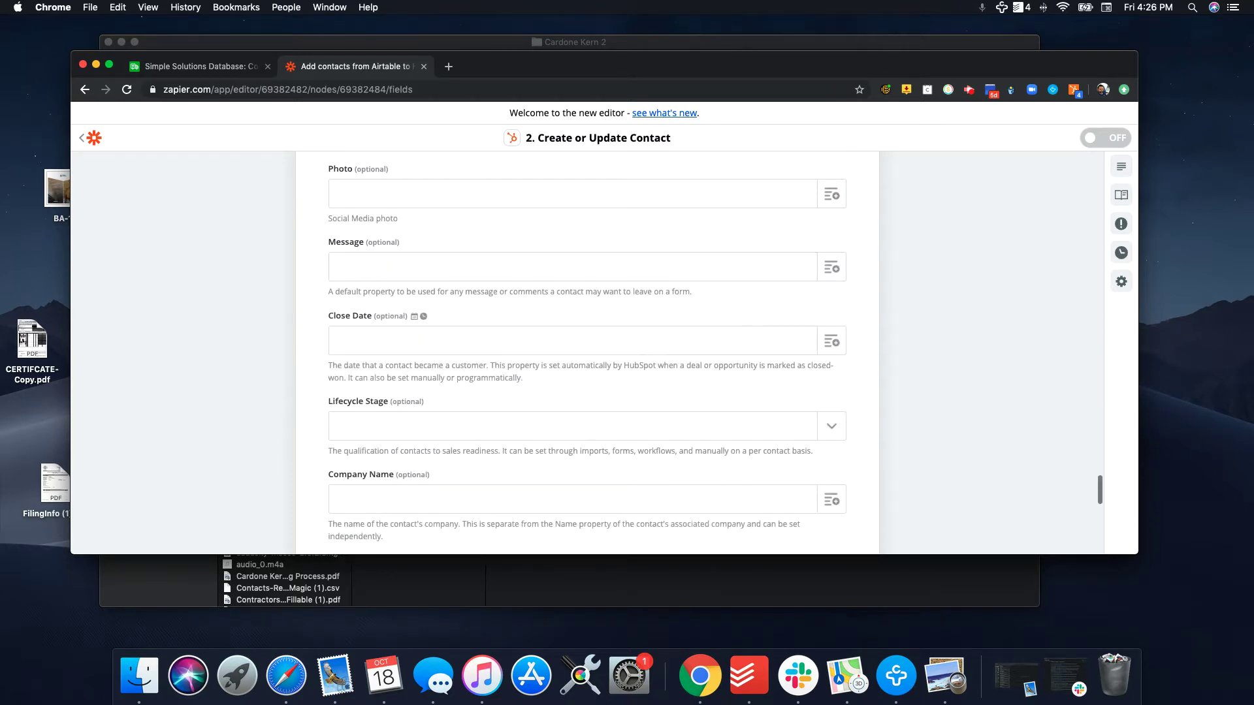
{"action": "scroll", "coordinate": [812, 286], "scroll_direction": "up", "scroll_amount": 1}
{"action": "left_click", "coordinate": [829, 220]}
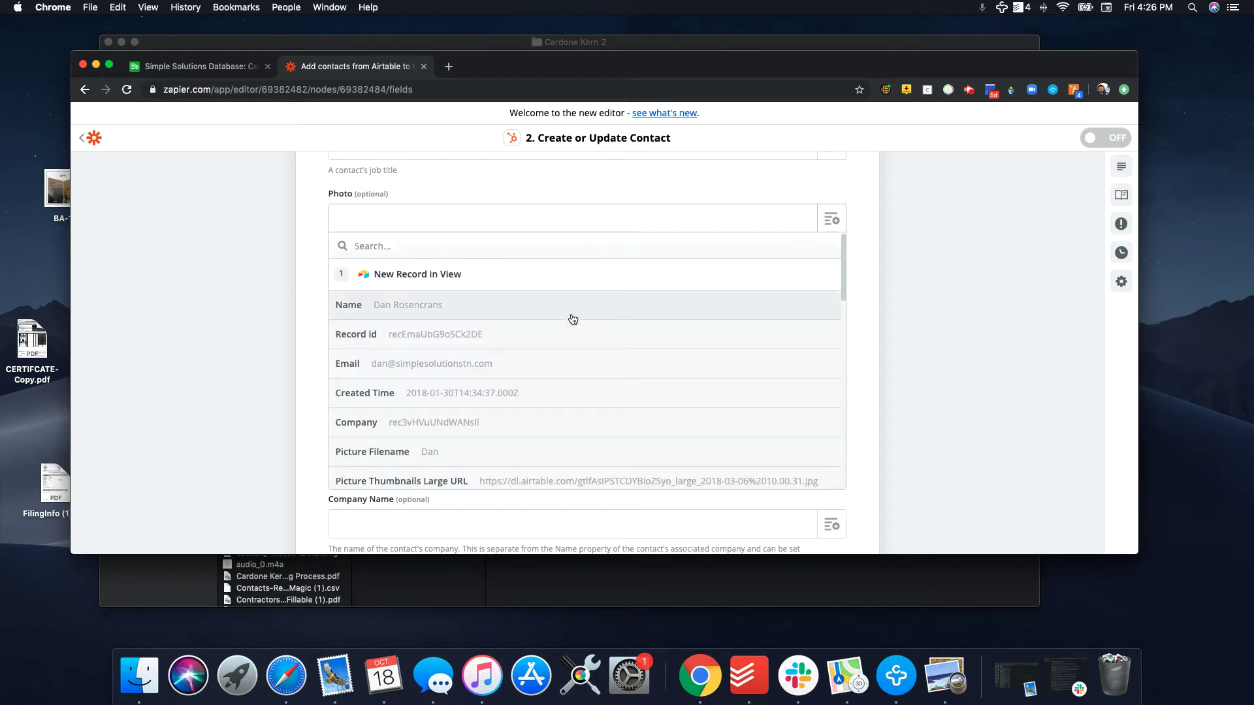
{"action": "scroll", "coordinate": [516, 374], "scroll_direction": "down", "scroll_amount": 2}
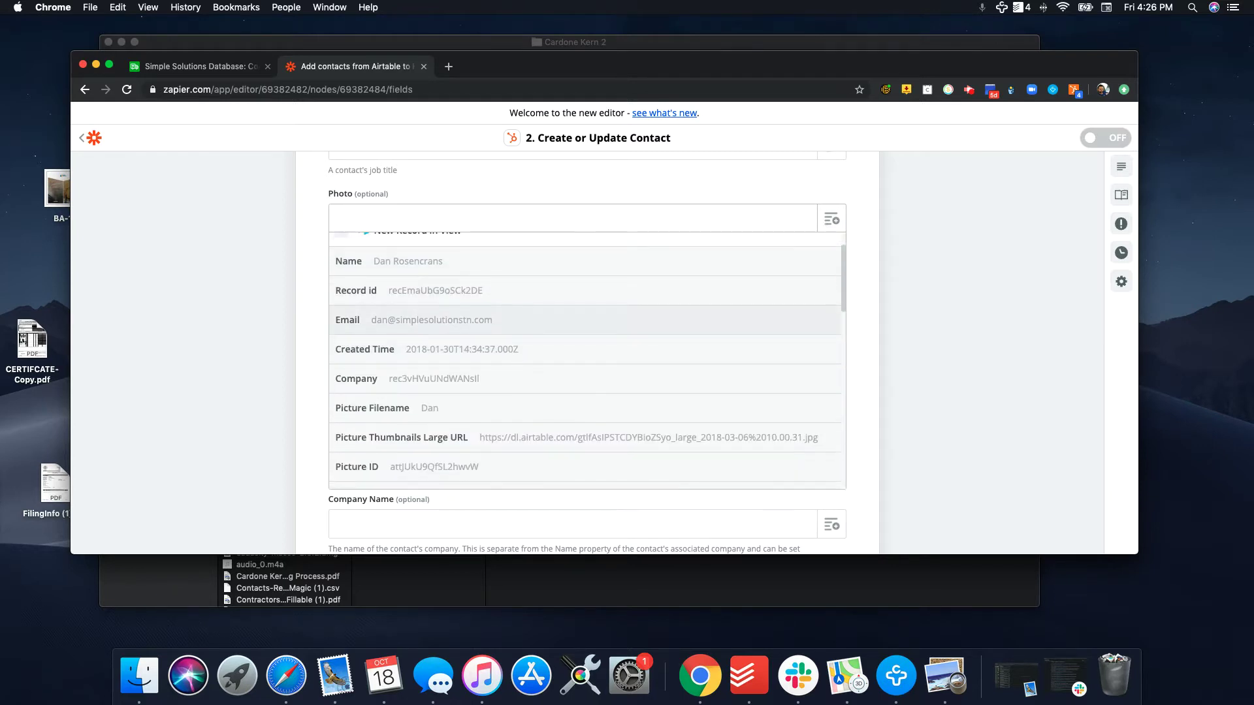
{"action": "scroll", "coordinate": [516, 373], "scroll_direction": "down", "scroll_amount": 1}
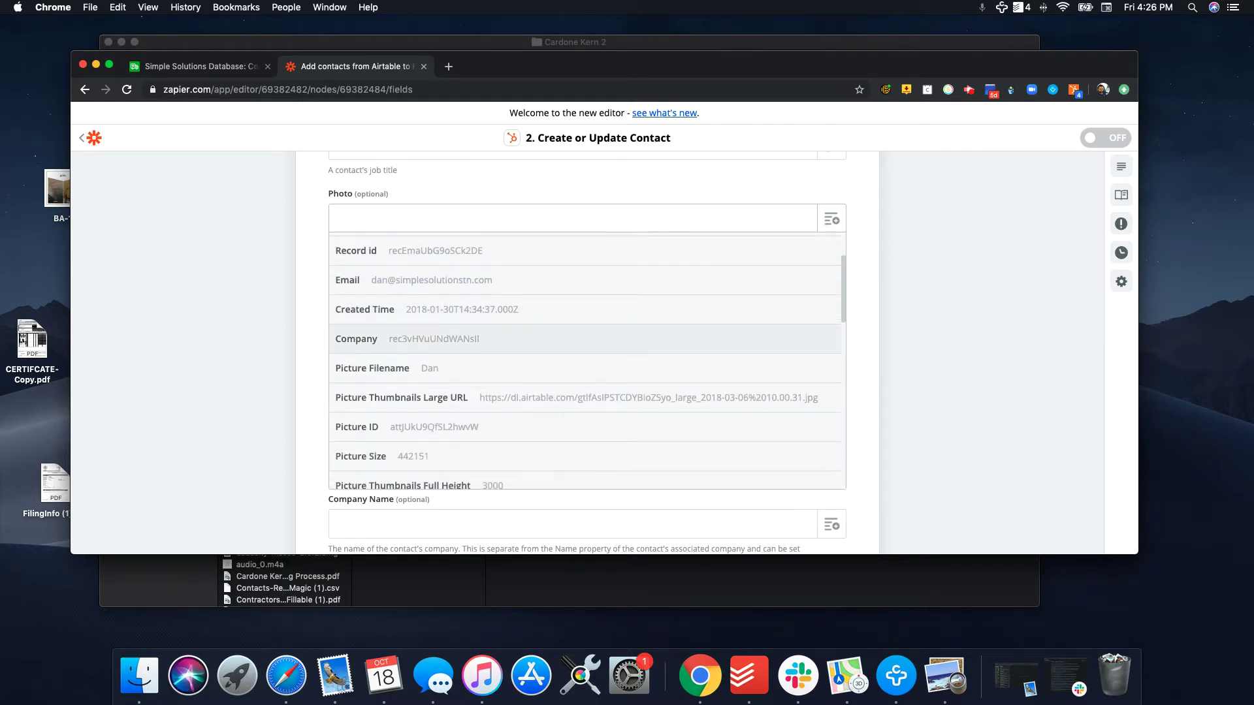
{"action": "left_click", "coordinate": [557, 408]}
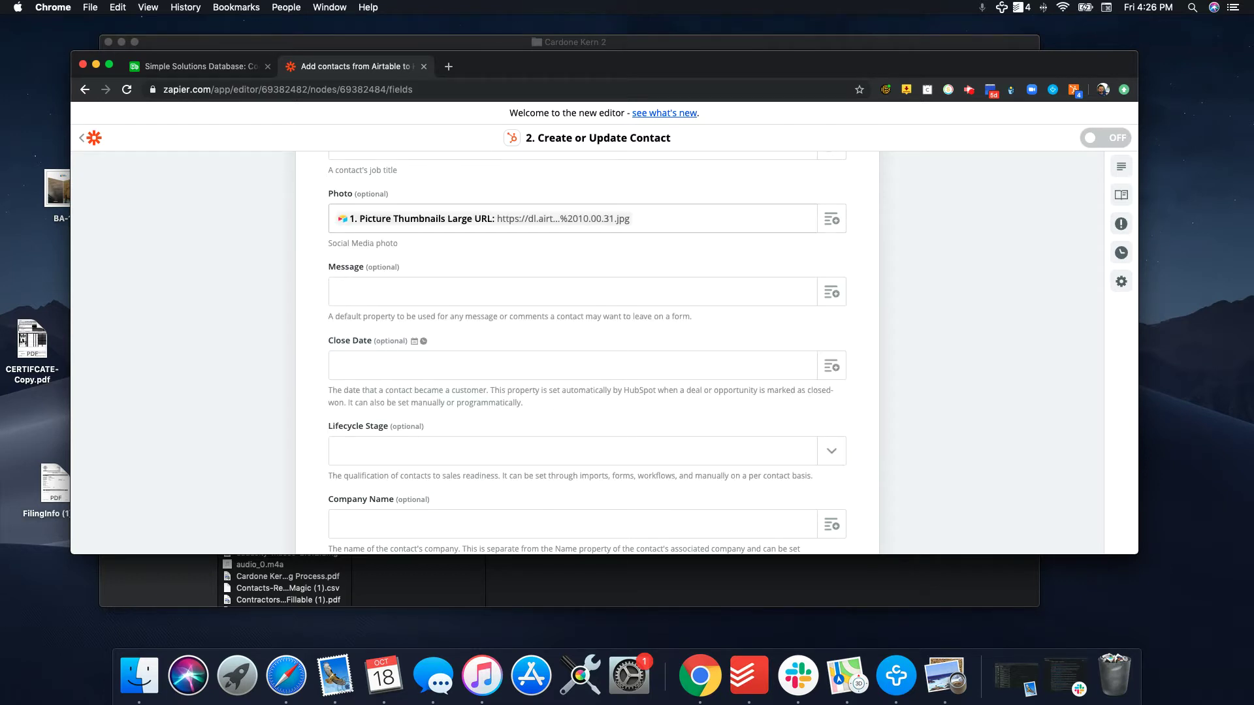
Map the Company Name field to the Company Lookup value from the Airtable record.
{"action": "scroll", "coordinate": [807, 352], "scroll_direction": "down", "scroll_amount": 5}
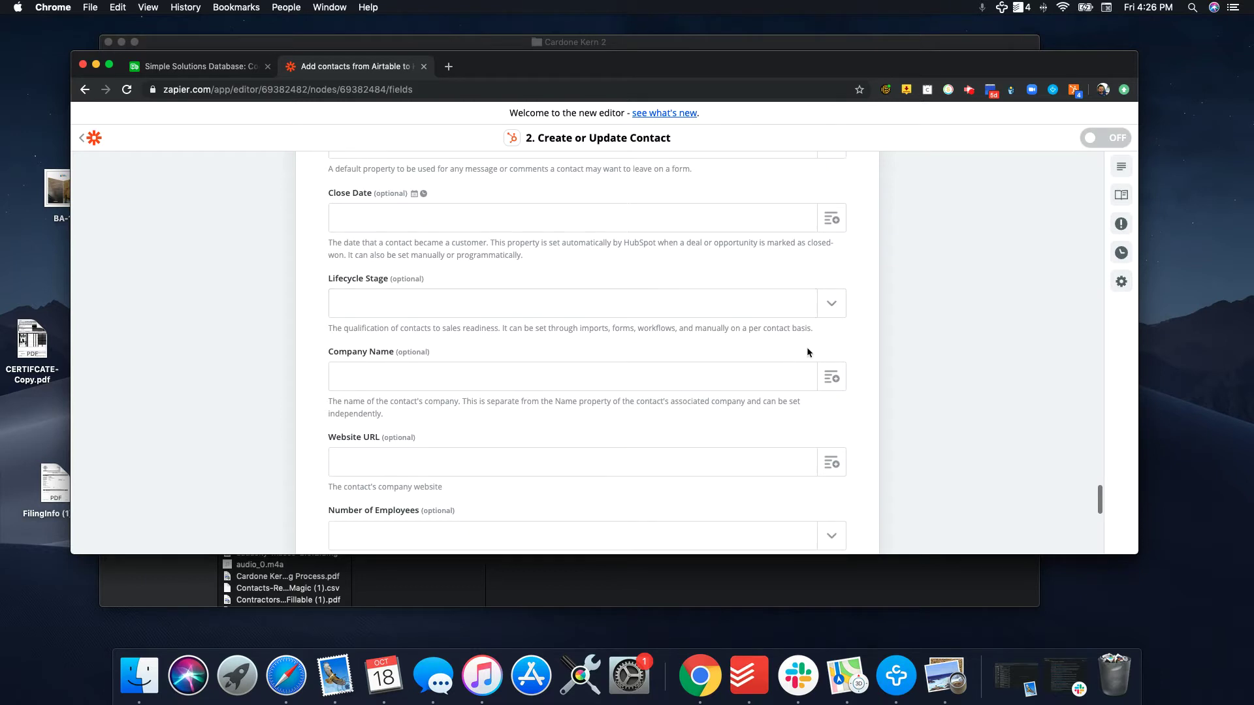
{"action": "left_click", "coordinate": [831, 379]}
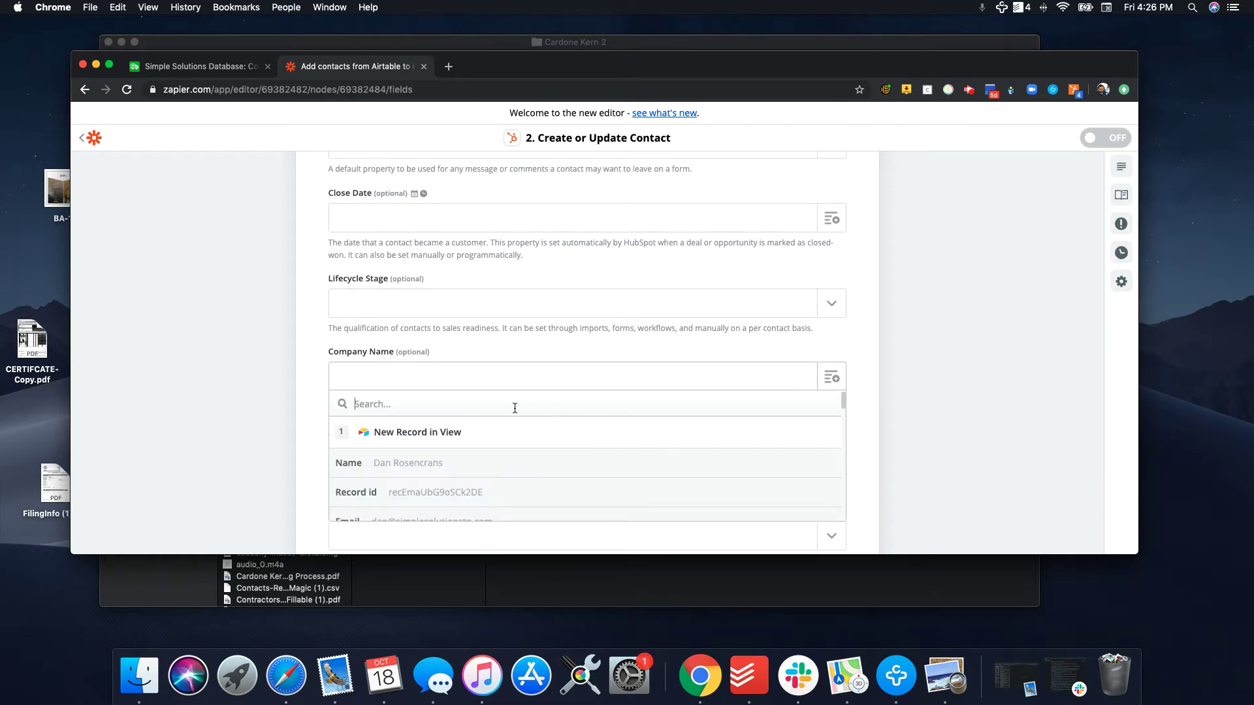
{"action": "scroll", "coordinate": [504, 457], "scroll_direction": "down", "scroll_amount": 10}
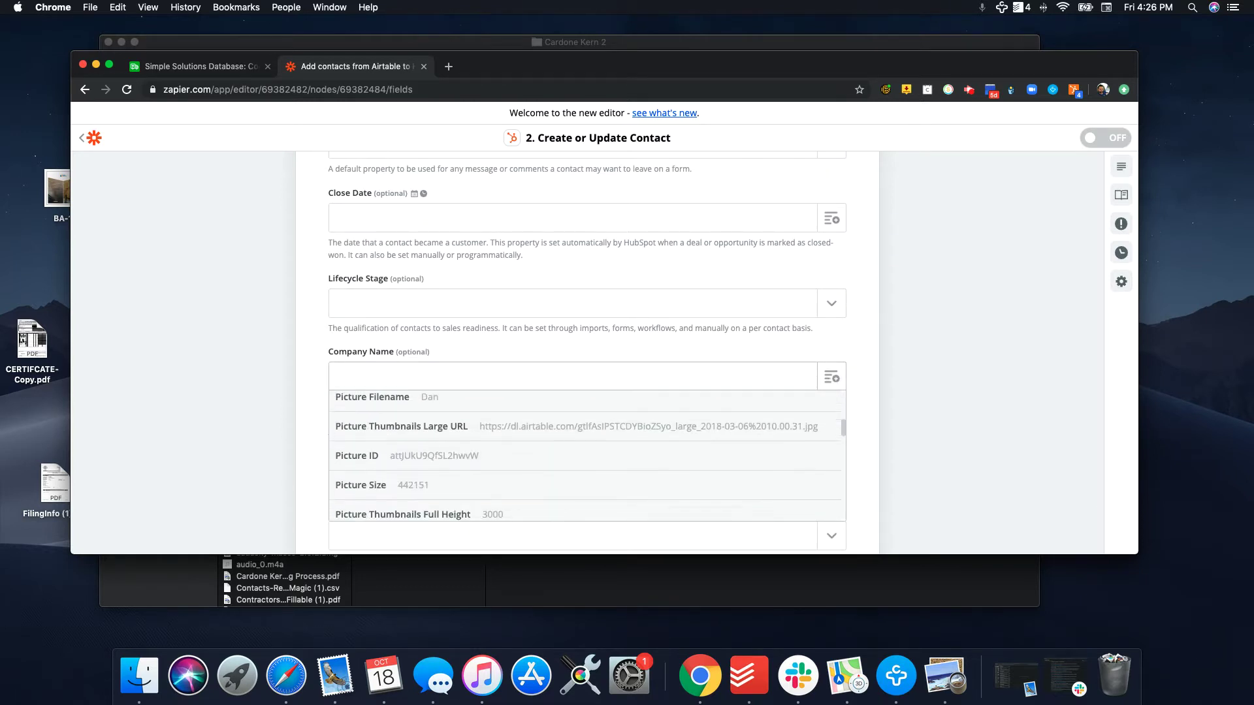
{"action": "scroll", "coordinate": [587, 457], "scroll_direction": "down", "scroll_amount": 10}
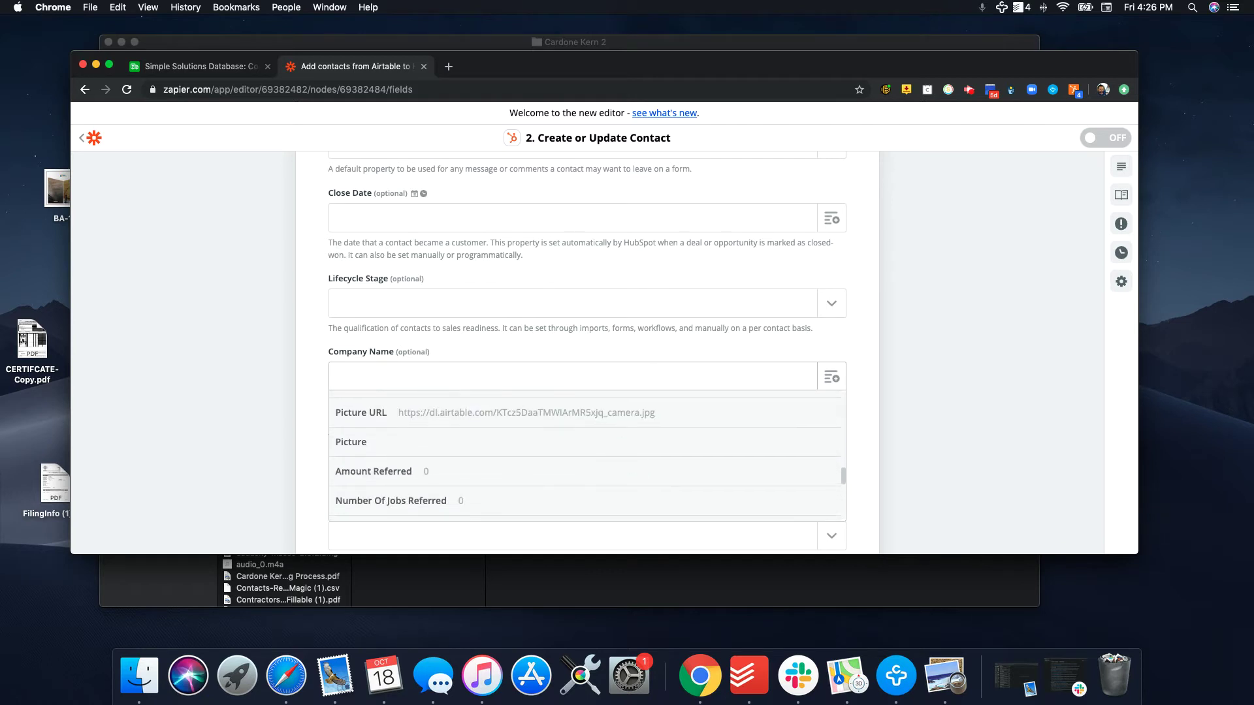
{"action": "scroll", "coordinate": [588, 434], "scroll_direction": "down", "scroll_amount": 2}
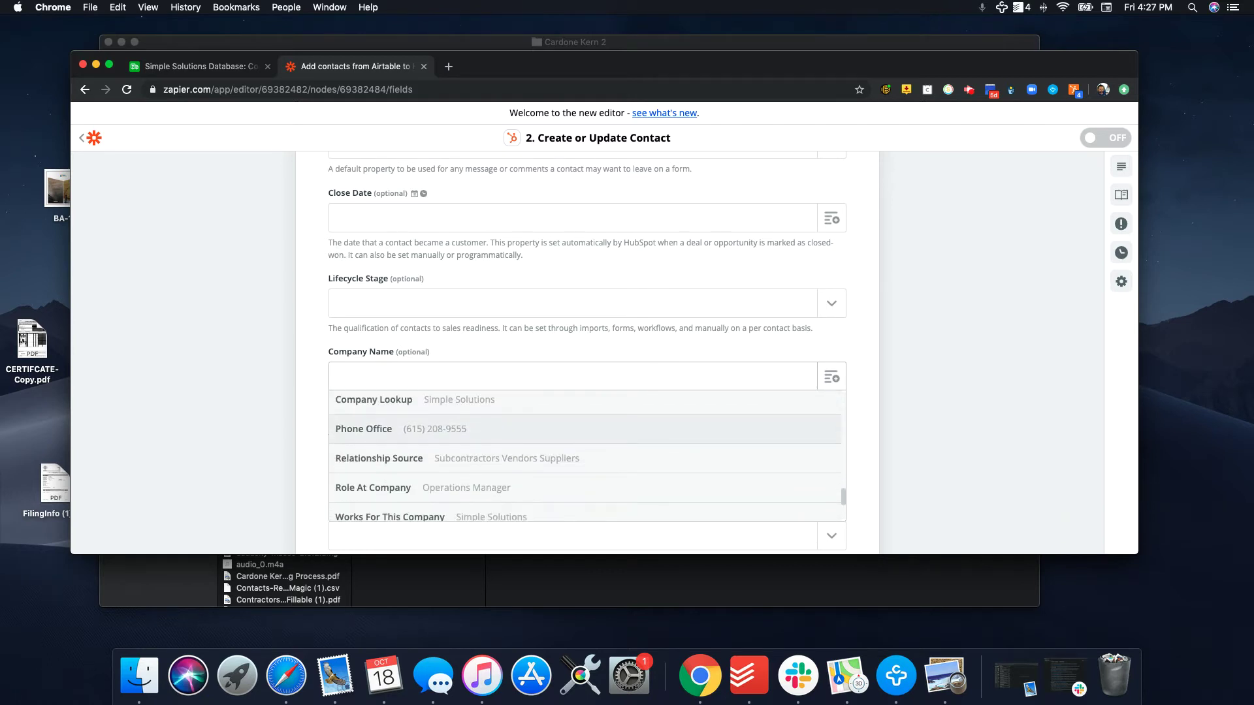
{"action": "left_click", "coordinate": [465, 406]}
Accept the remaining contact fields as empty and test the Create or Update Contact step with the sample record.
{"action": "scroll", "coordinate": [765, 391], "scroll_direction": "down", "scroll_amount": 3}
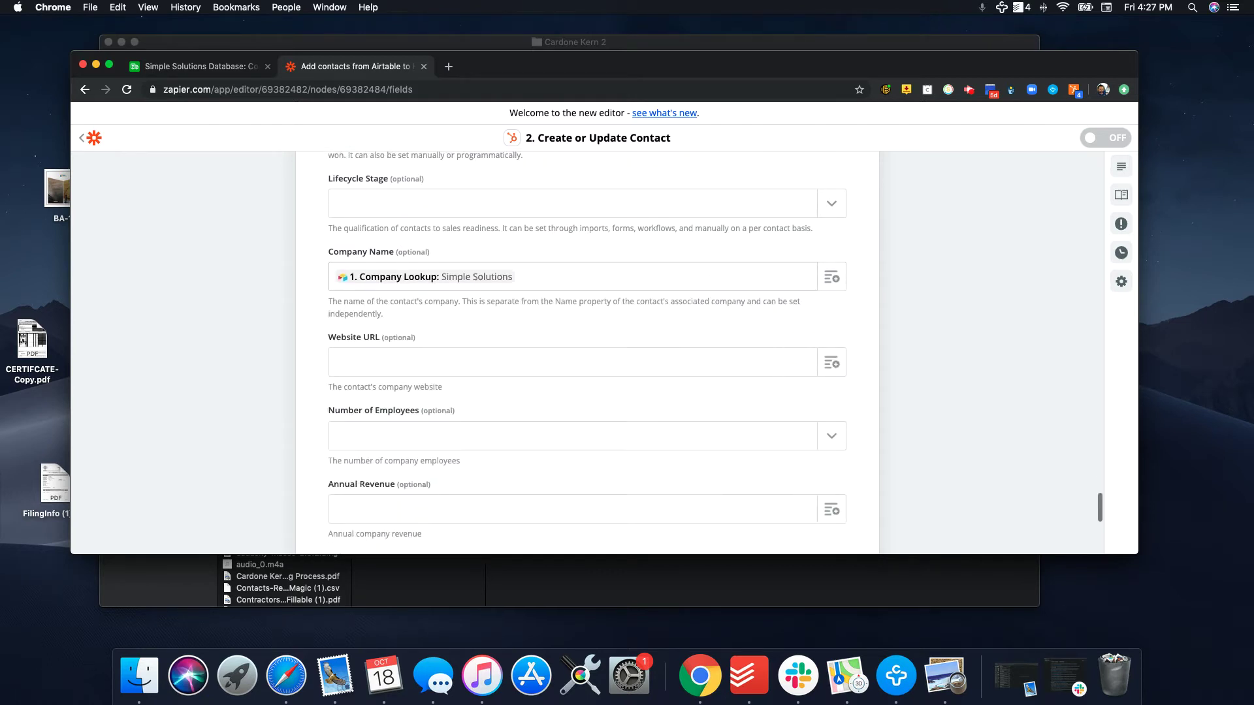
{"action": "scroll", "coordinate": [653, 409], "scroll_direction": "down", "scroll_amount": 5}
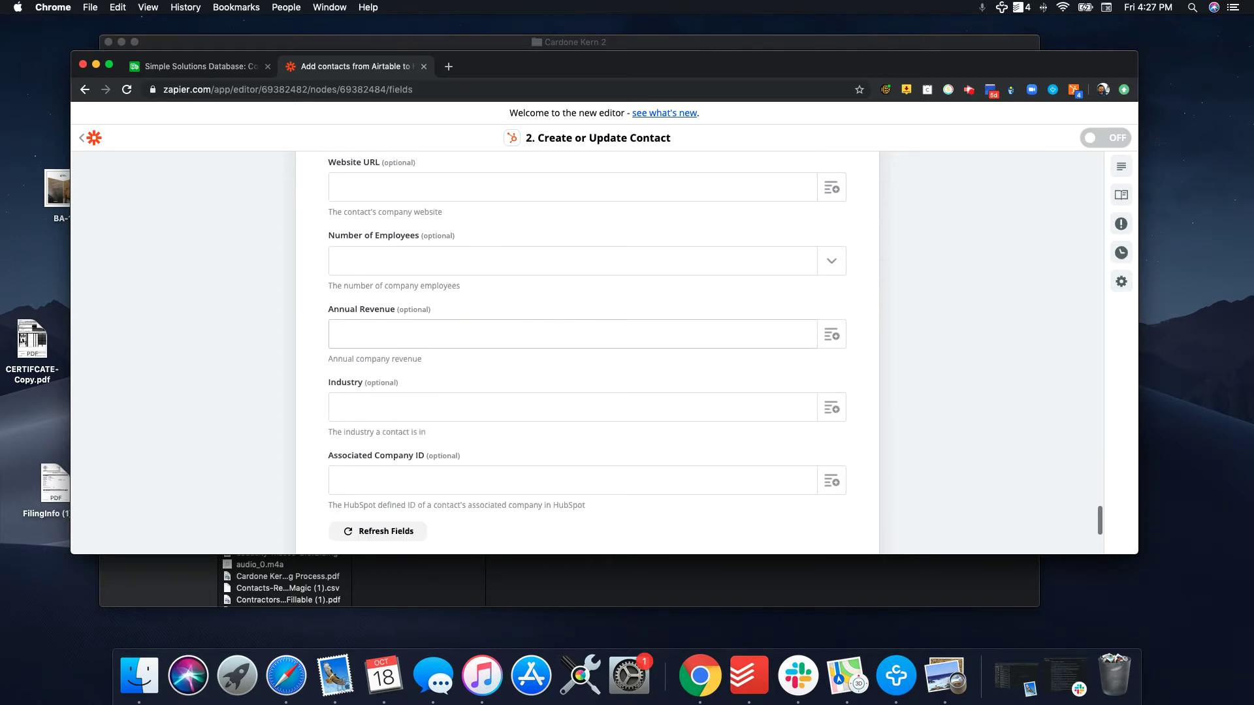
{"action": "scroll", "coordinate": [636, 437], "scroll_direction": "down", "scroll_amount": 1}
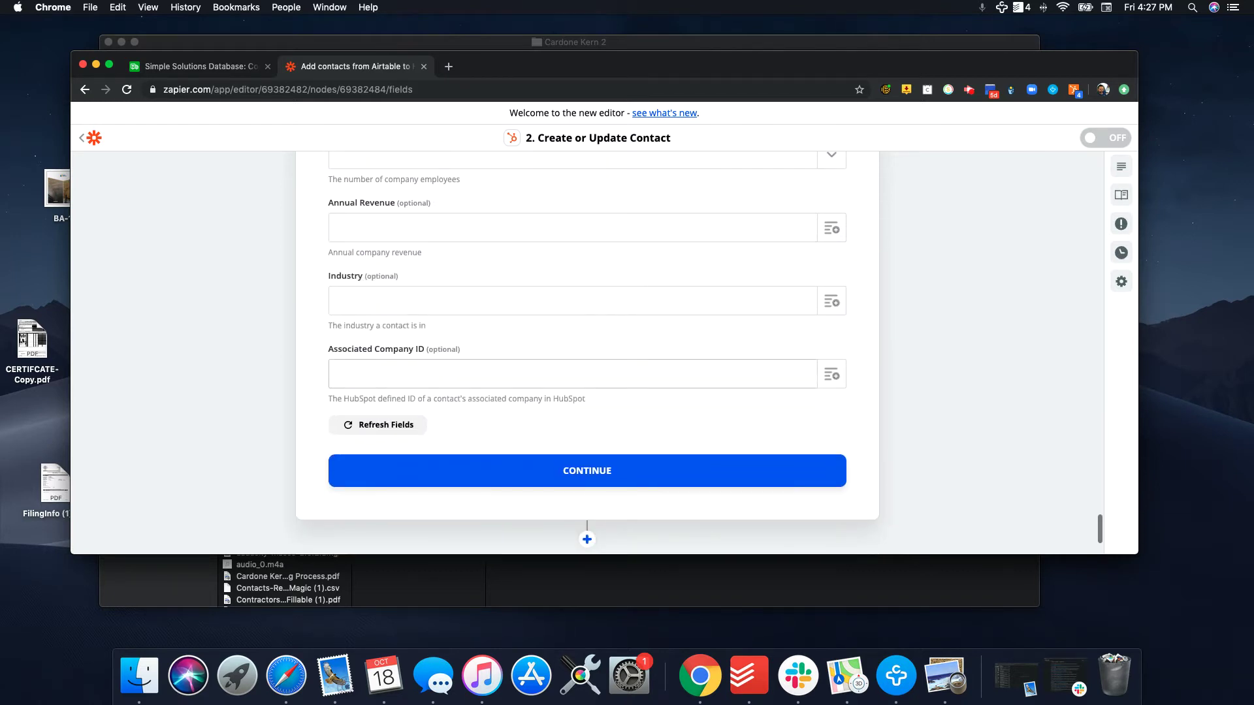
{"action": "left_click", "coordinate": [601, 478]}
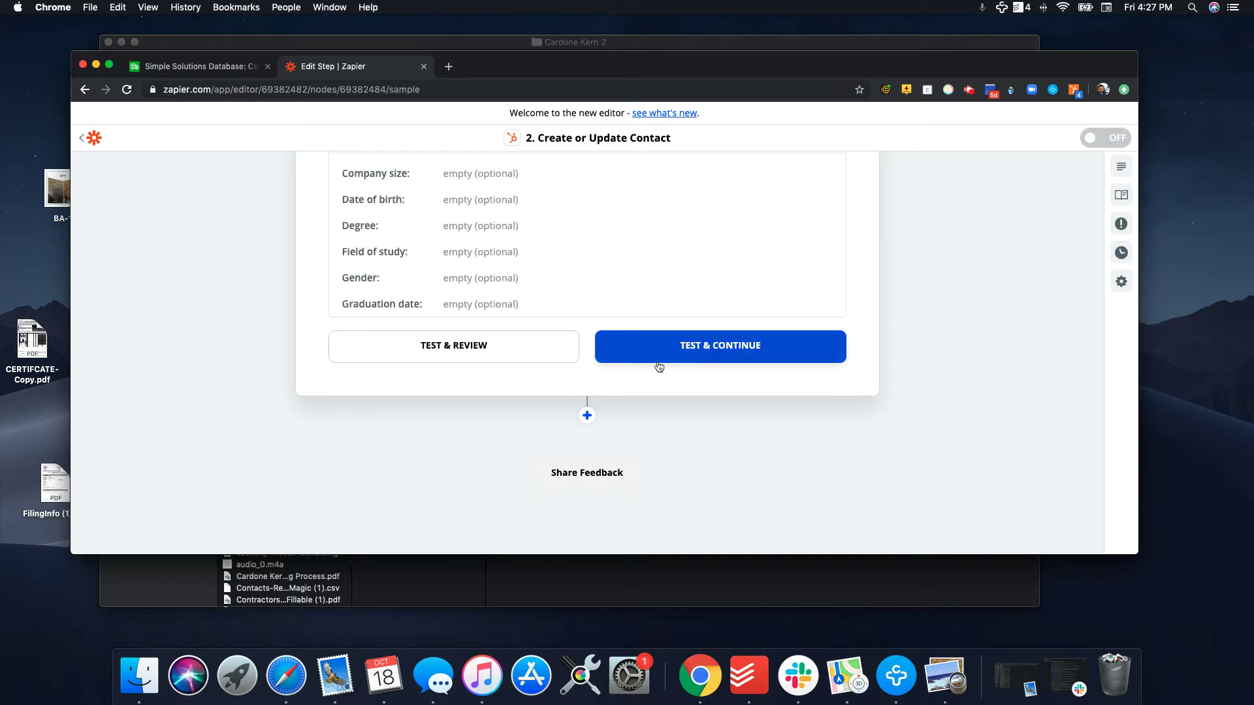
{"action": "left_click", "coordinate": [661, 364]}
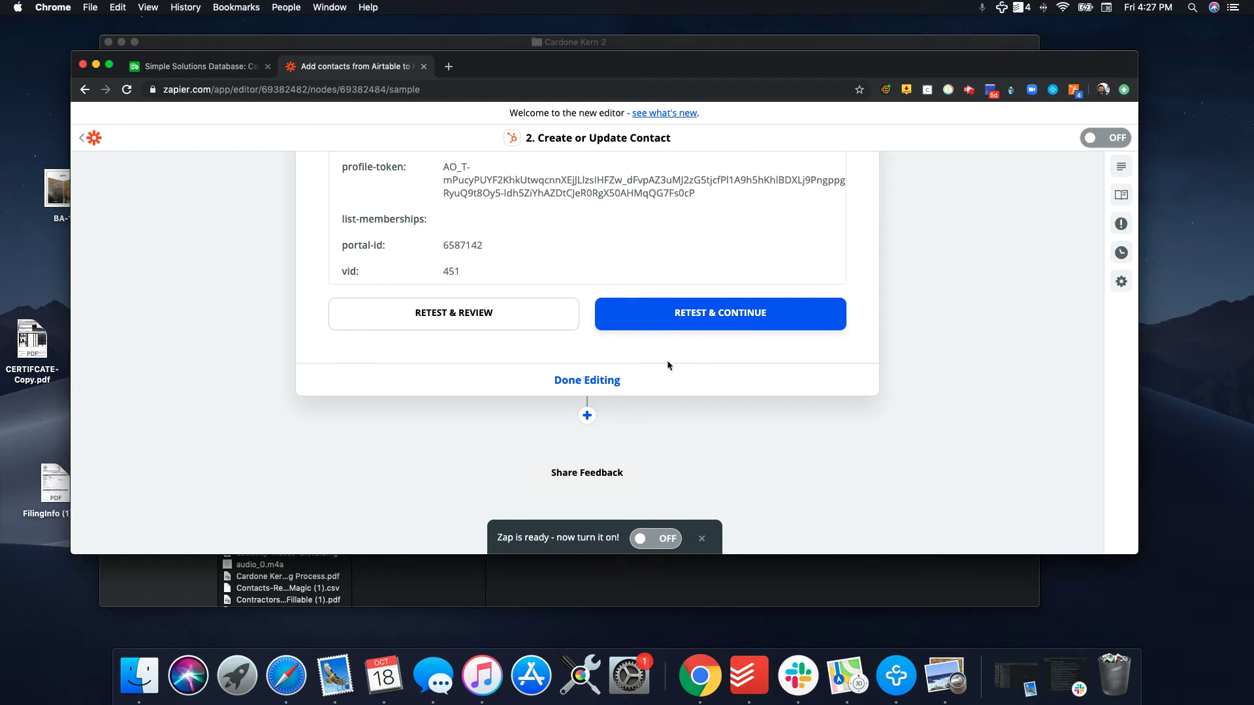
Finish editing the contact step and turn the zap on.
{"action": "left_click", "coordinate": [605, 388]}
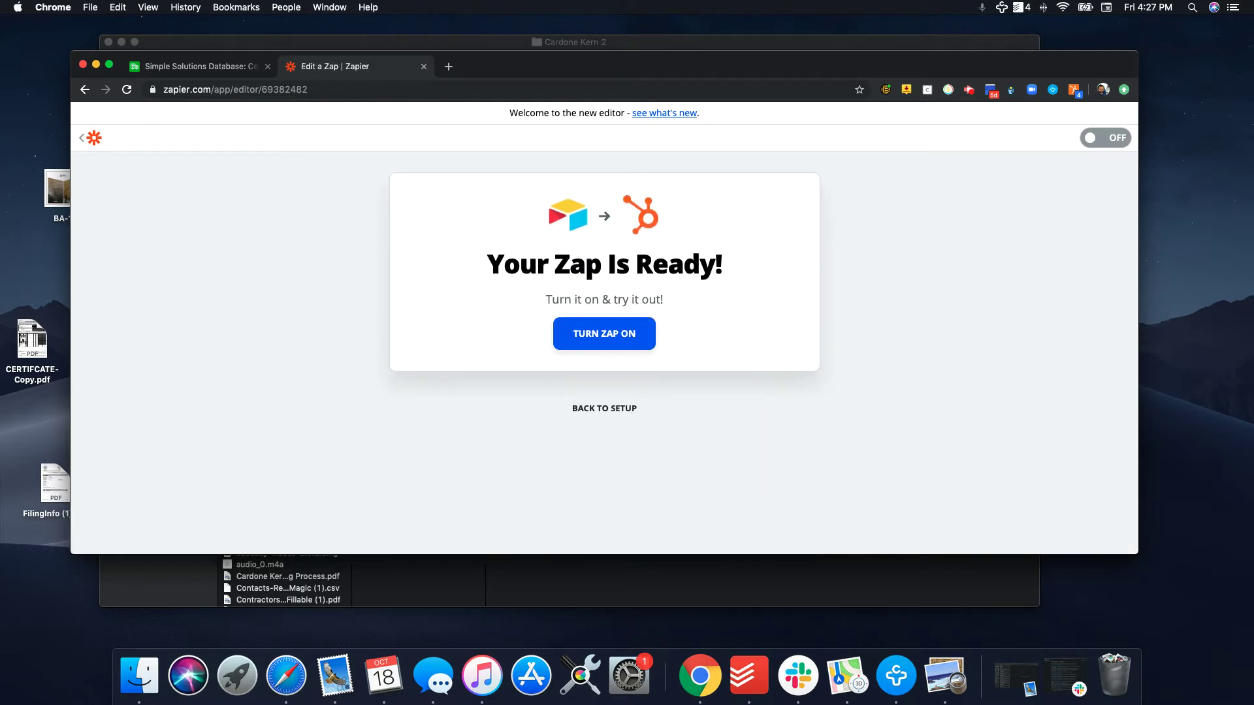
{"action": "left_click", "coordinate": [591, 337]}
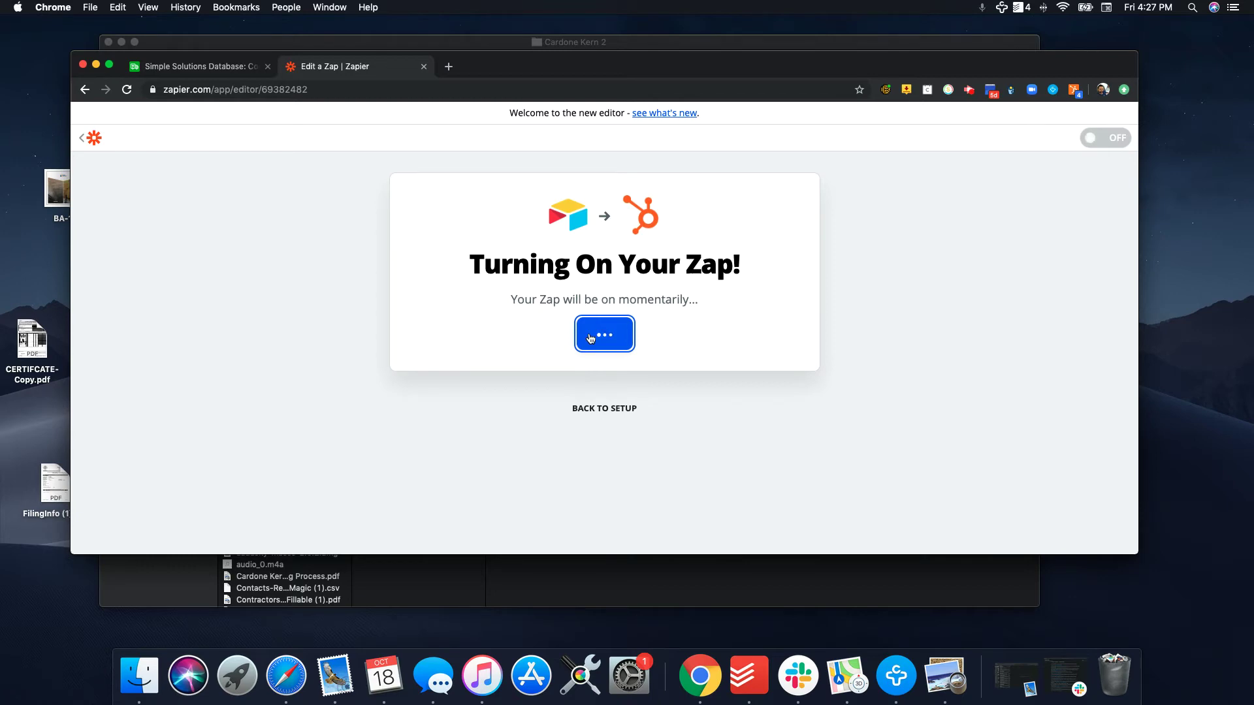
Search Google for "hubspot" in a new browser tab and open the HubSpot website.
{"action": "left_click", "coordinate": [449, 67]}
{"action": "type", "text": "hub"}
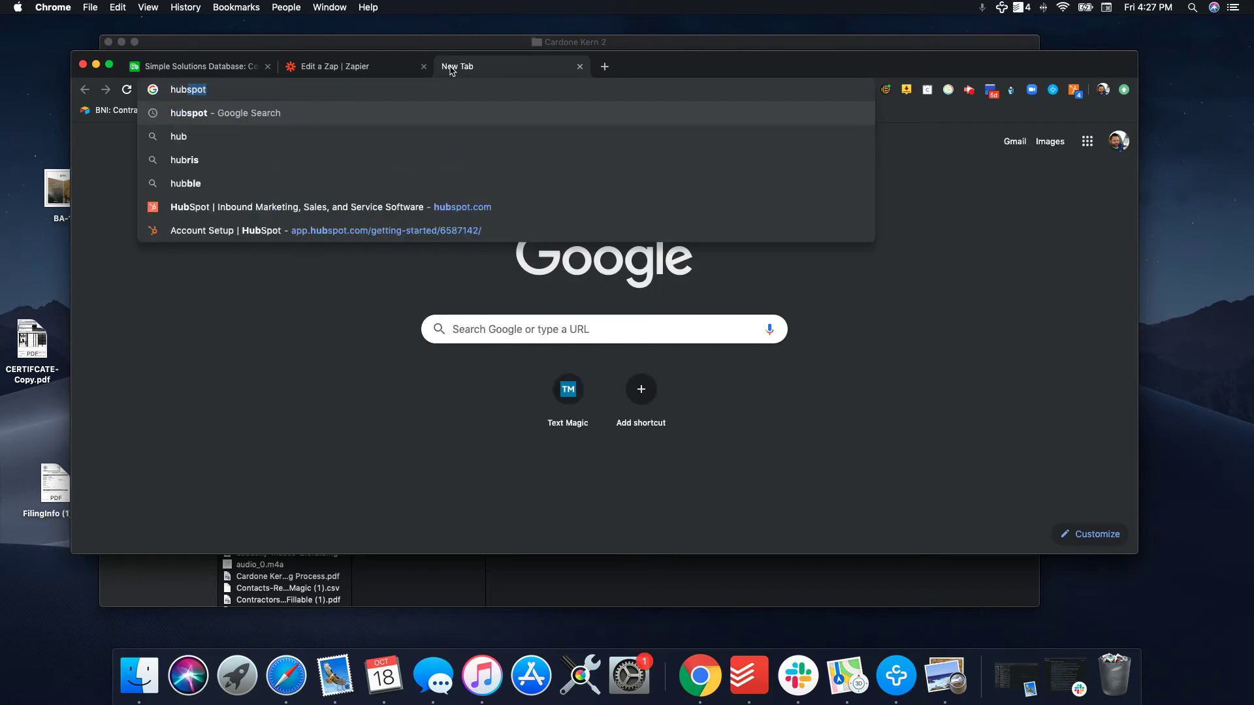
{"action": "key", "text": "Return"}
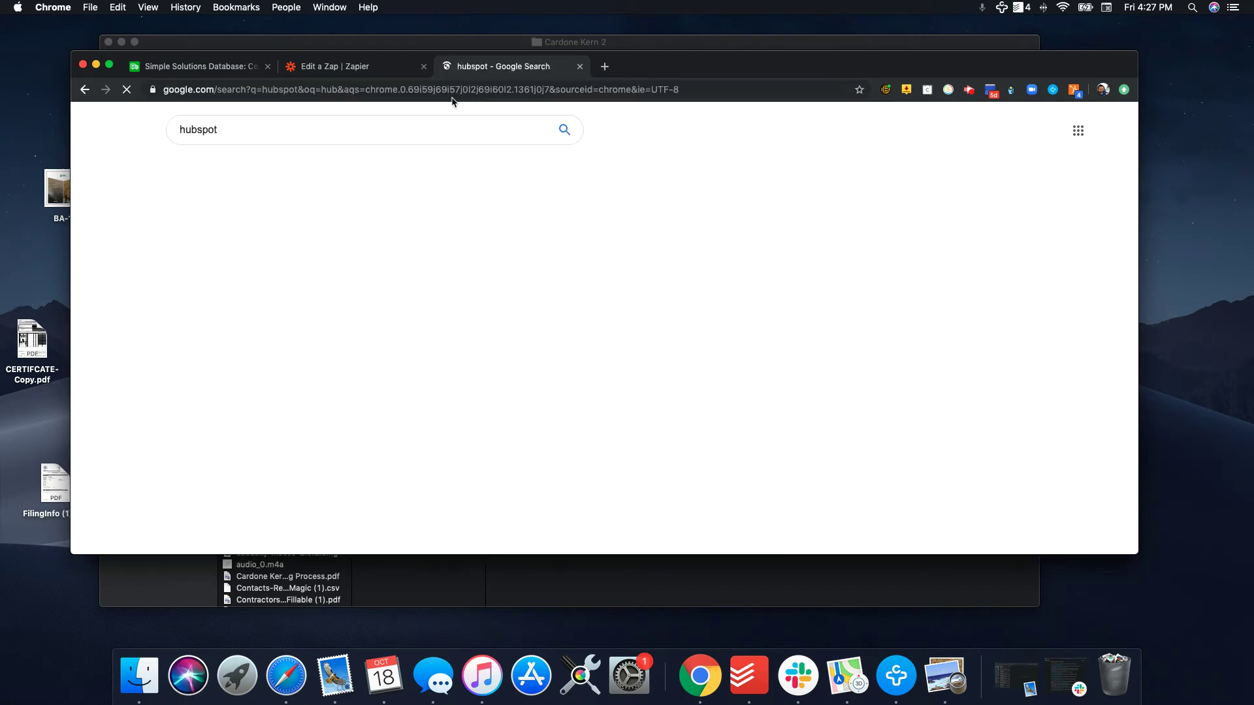
{"action": "left_click", "coordinate": [289, 377]}
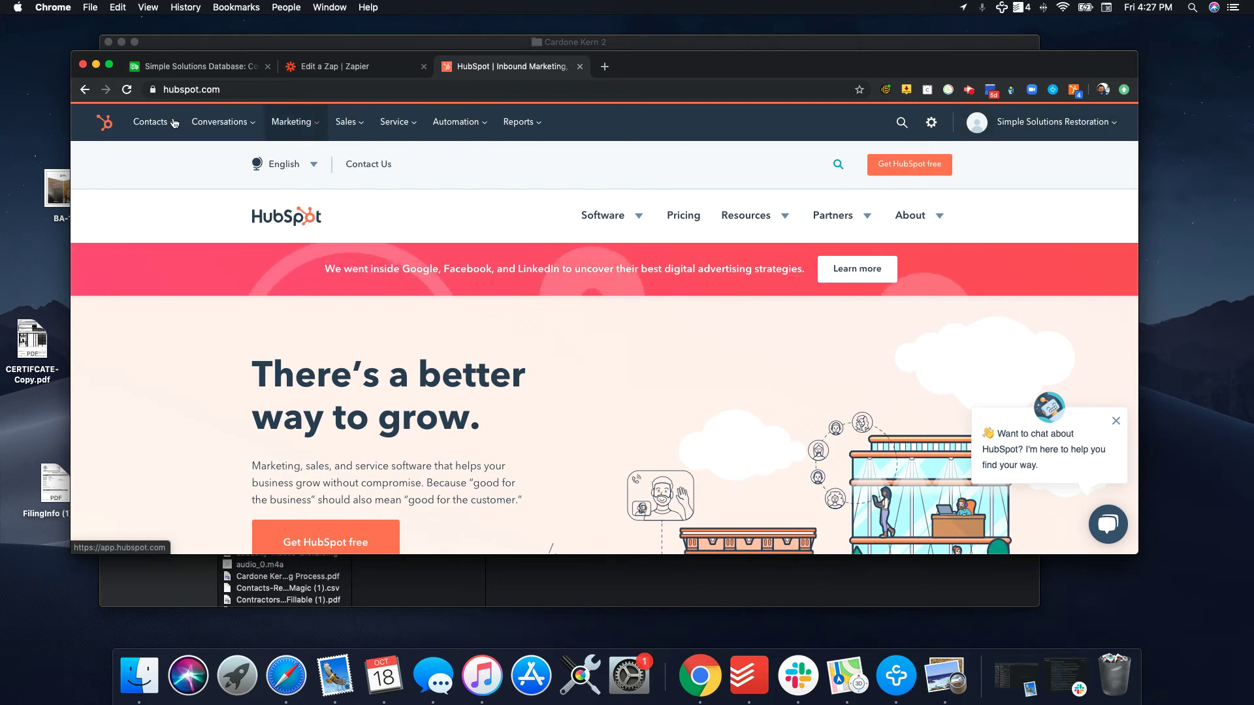
Go to the HubSpot contacts list and open the record of the contact created by the zap test.
{"action": "left_click", "coordinate": [219, 122]}
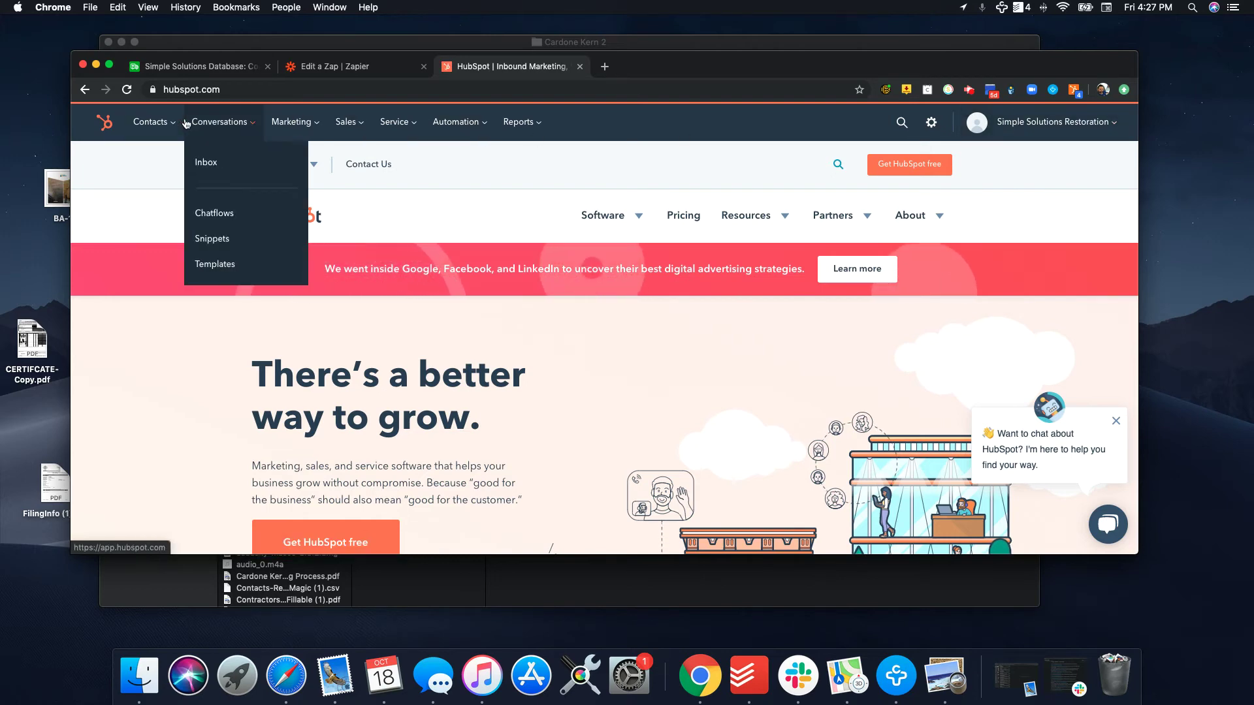
{"action": "left_click", "coordinate": [149, 122]}
{"action": "left_click", "coordinate": [162, 175]}
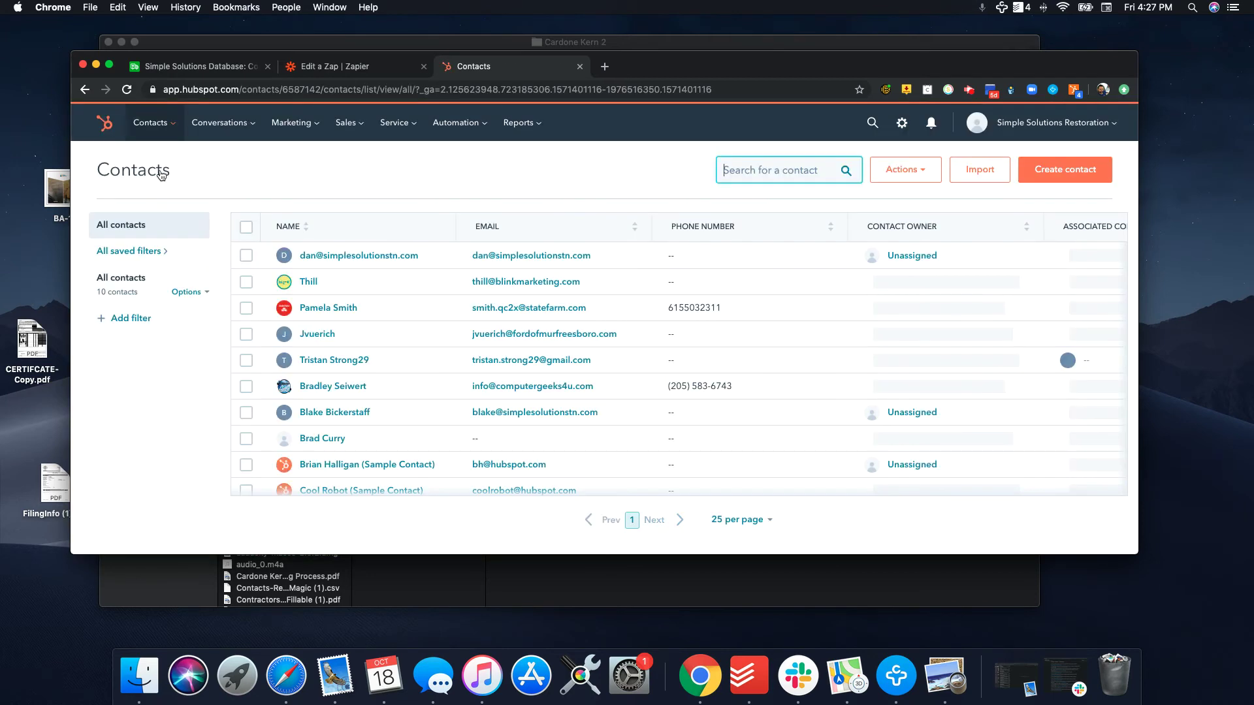
{"action": "left_click", "coordinate": [371, 255]}
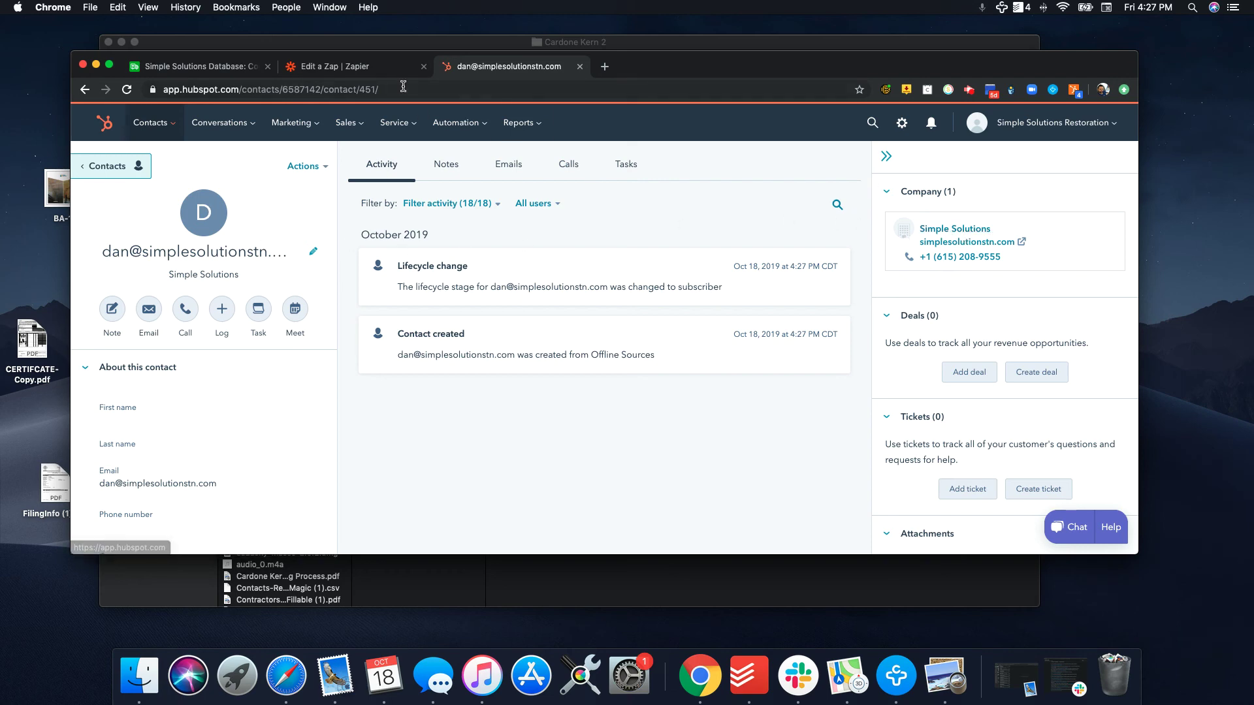
Switch back to Zapier to check the zap's activation status.
{"action": "left_click", "coordinate": [346, 72]}
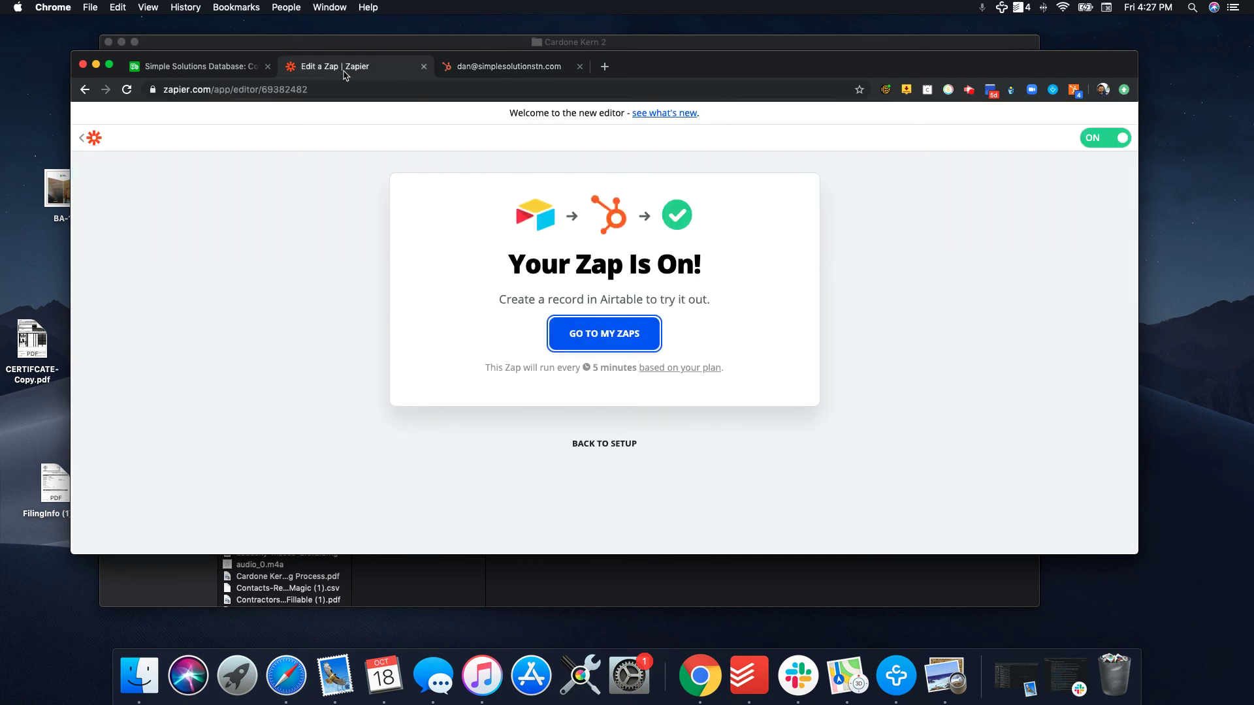